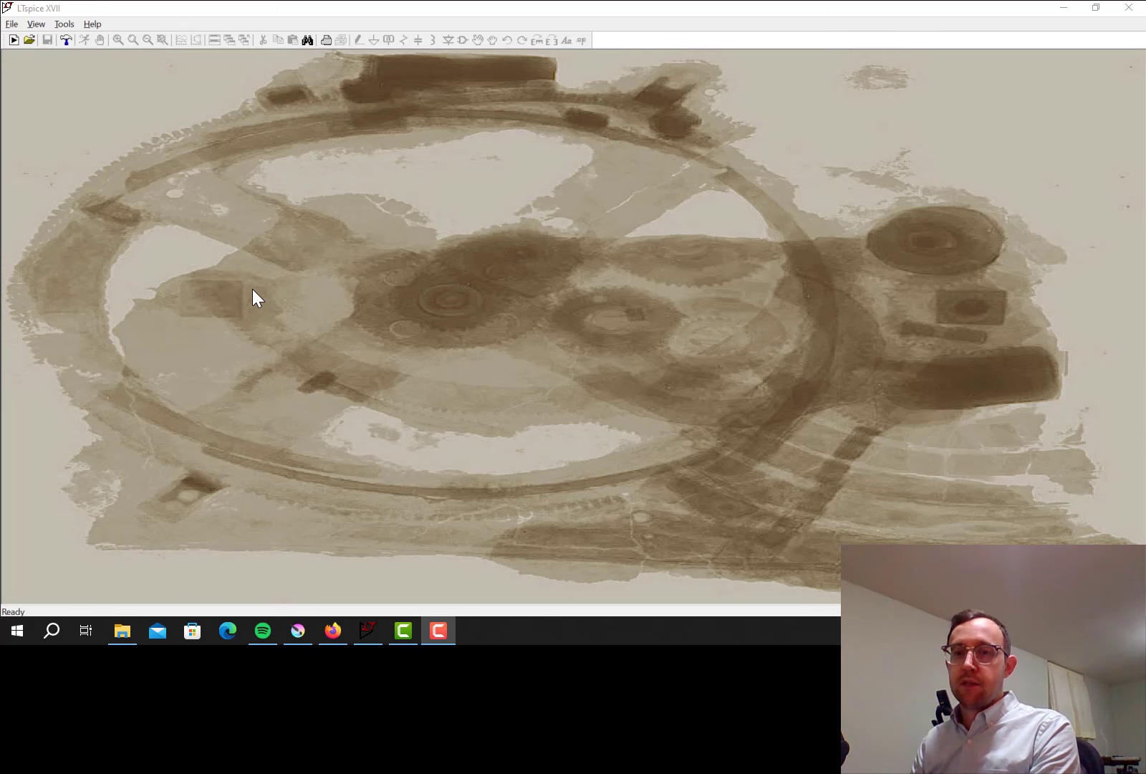
Step: Create a new empty schematic, which opens as Draft4.asc
click(13, 42)
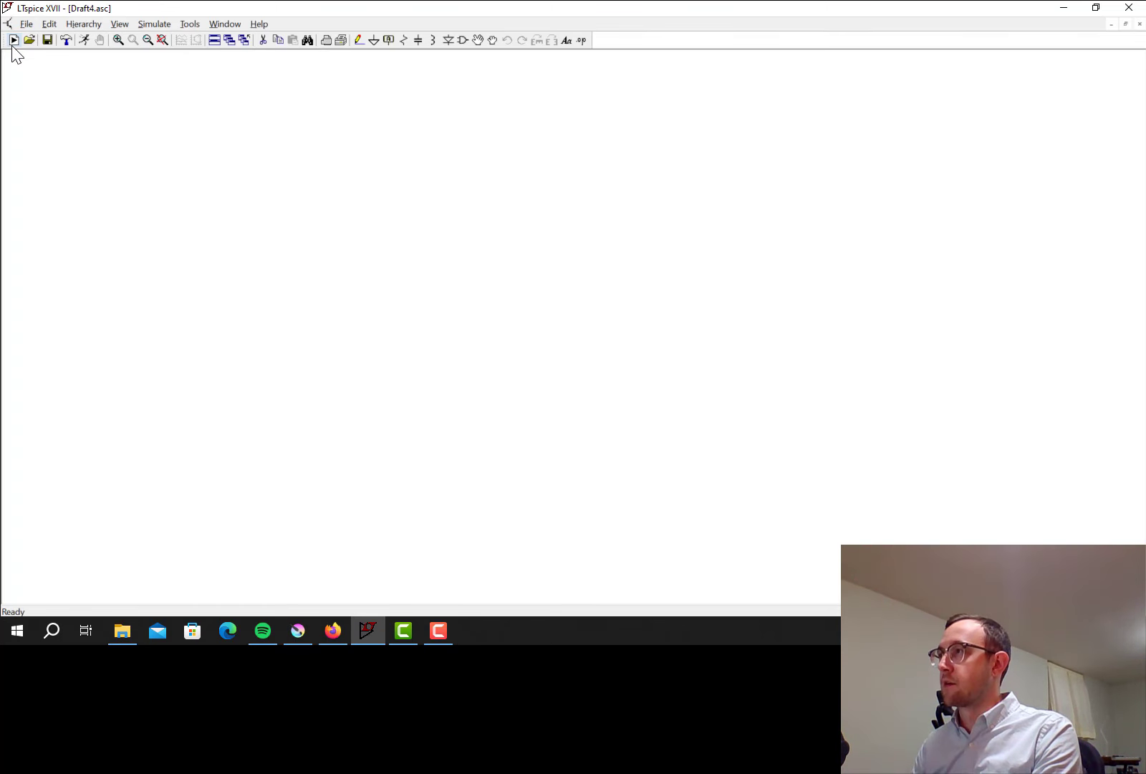
Step: Place an npn transistor Q1 and set its model to 2N3904
click(464, 41)
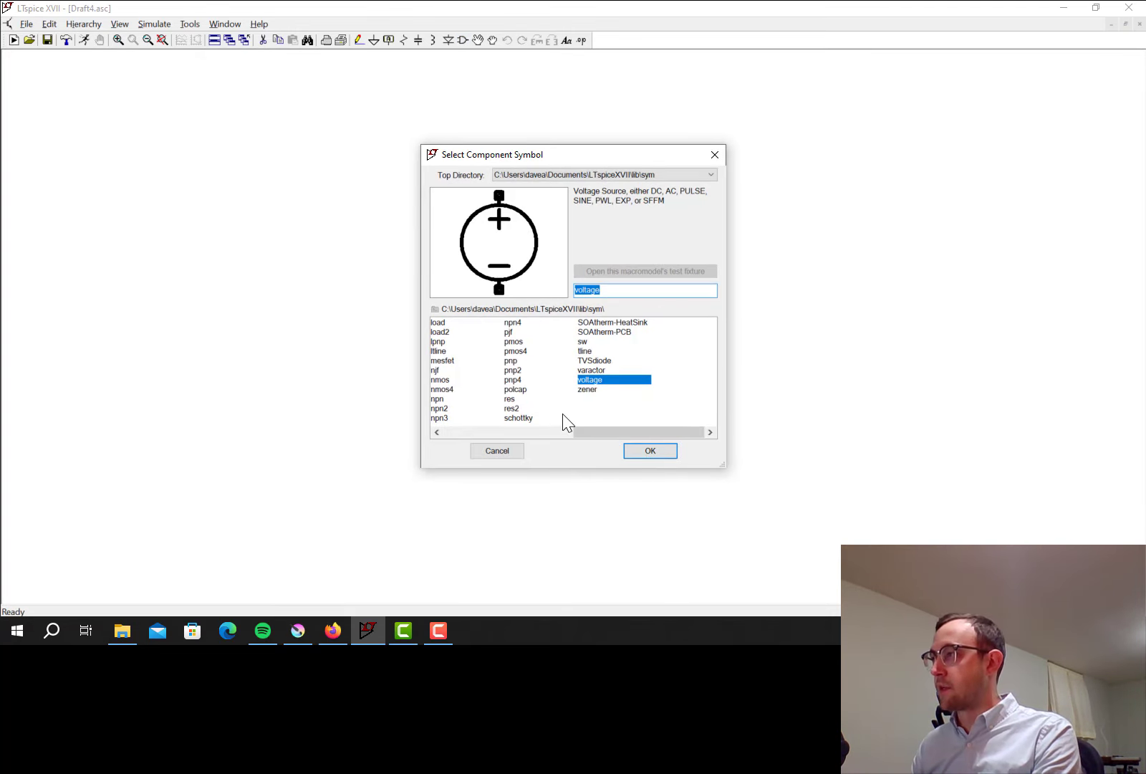
click(458, 399)
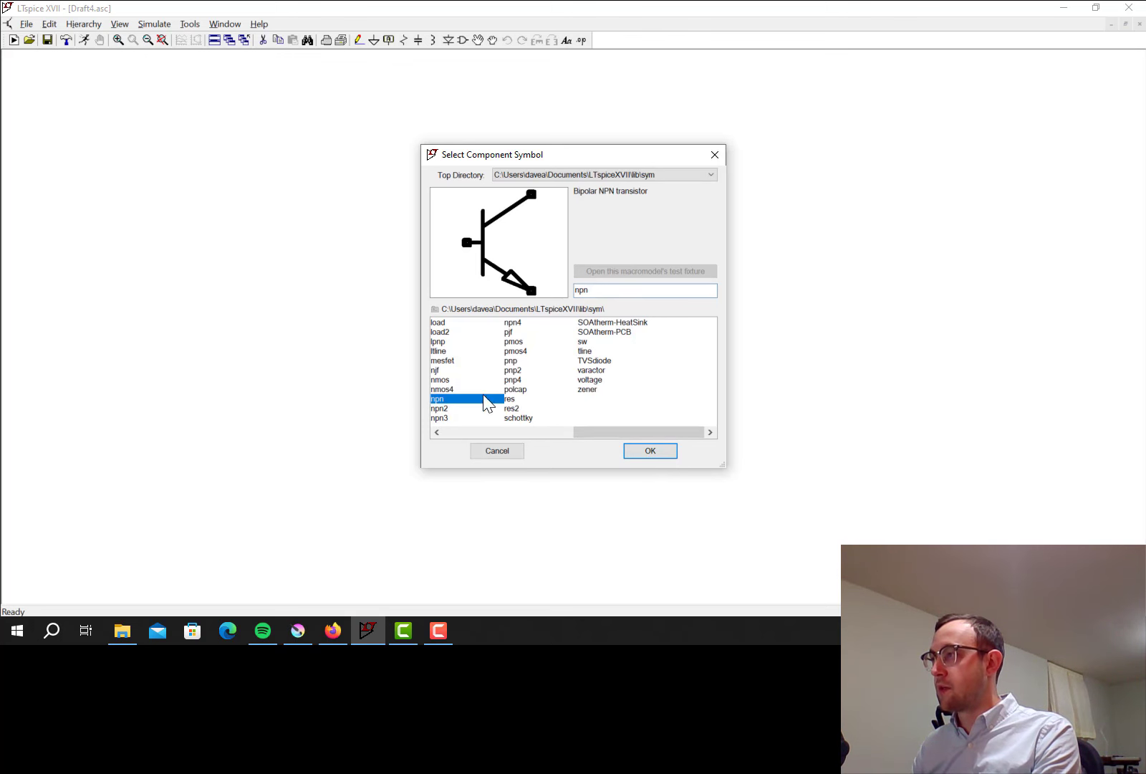
click(650, 451)
click(481, 258)
key(Escape)
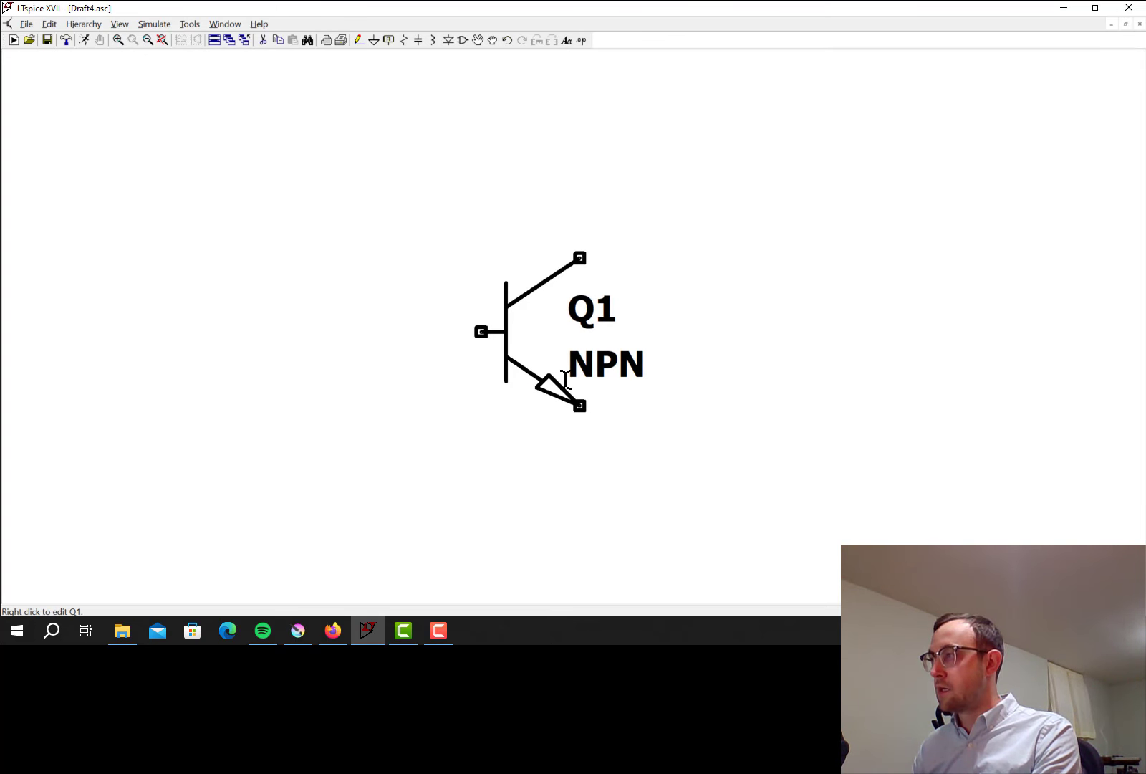
right_click(539, 347)
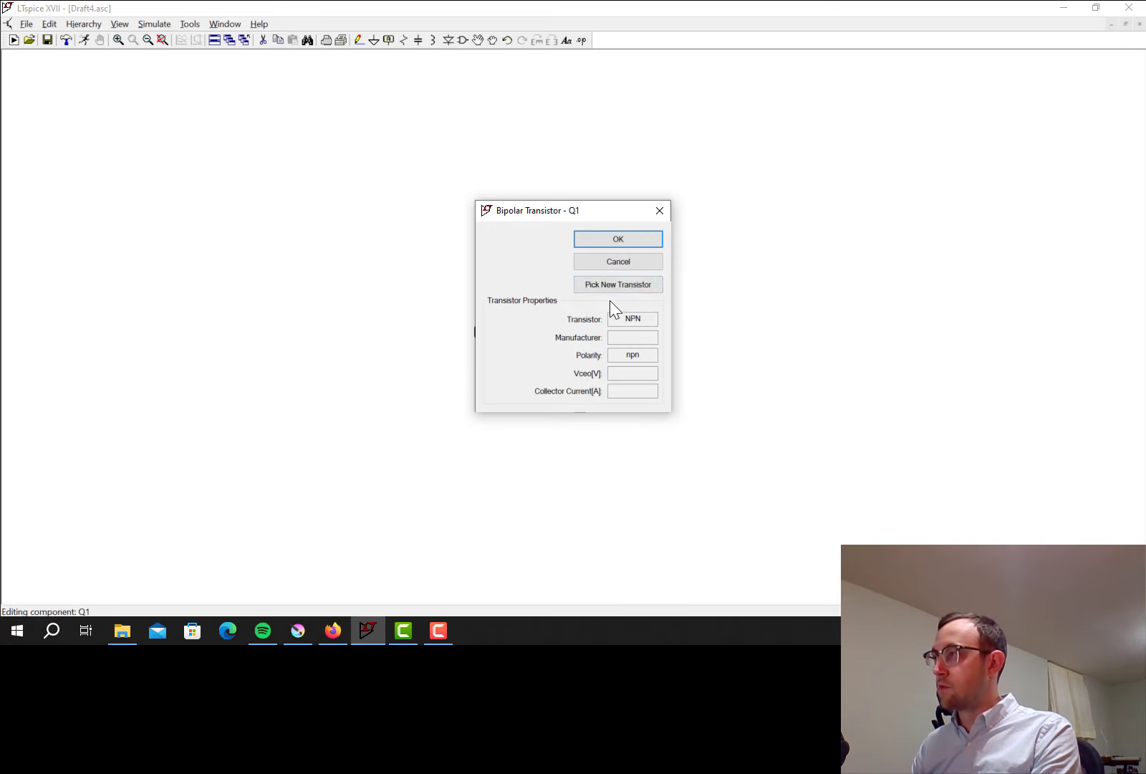
click(627, 285)
double_click(417, 304)
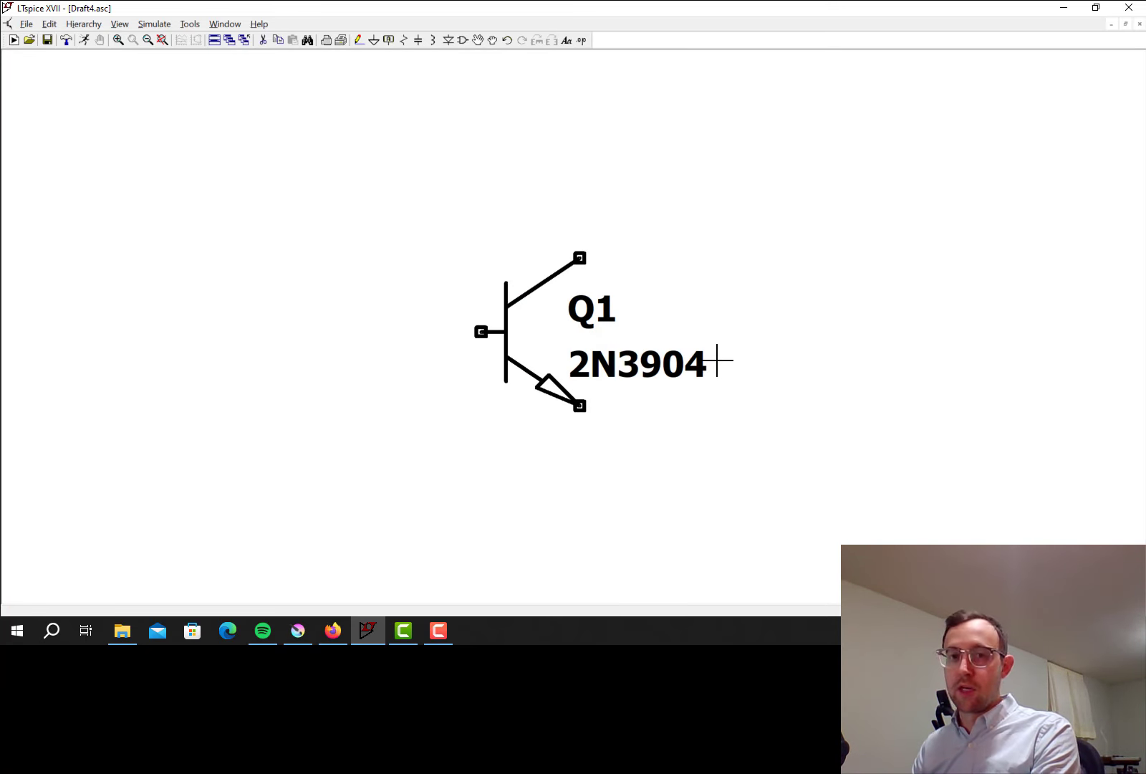
Step: Put a ground below Q1 and wire it to the emitter
key(g)
click(580, 454)
key(Escape)
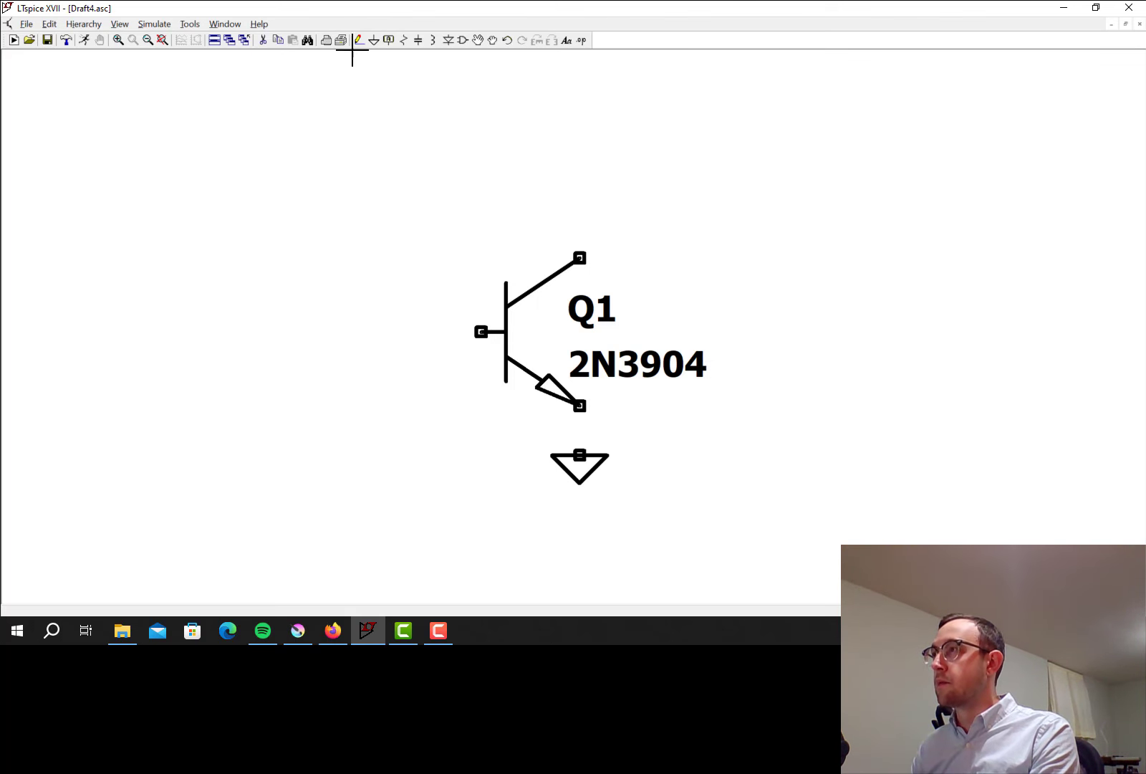
click(360, 41)
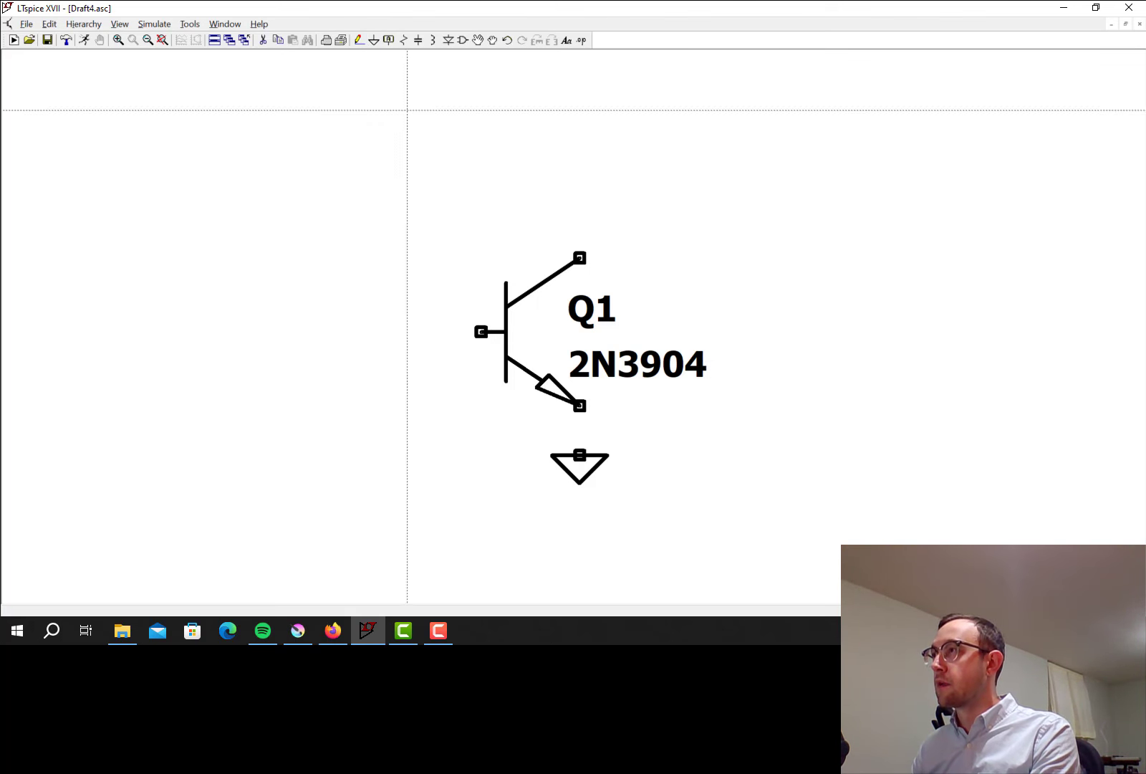
click(580, 455)
click(580, 406)
key(Escape)
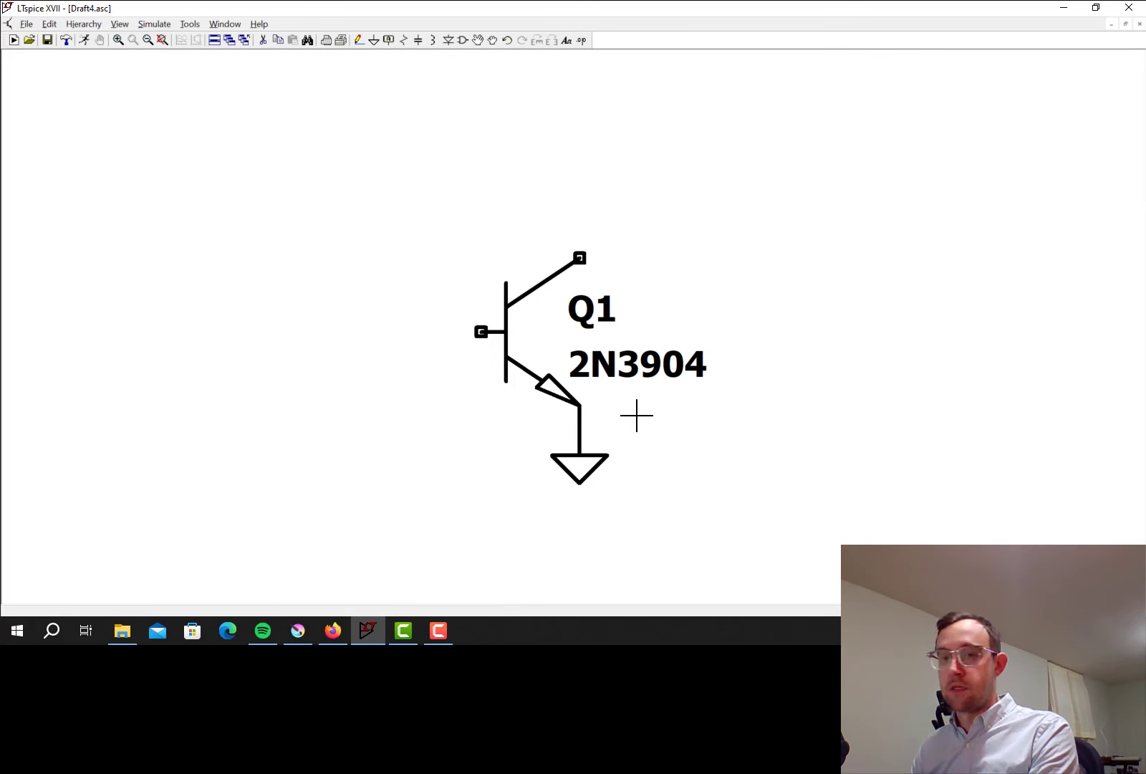
Step: Place a horizontal capacitor C1 left of Q1 and wire it to the base
key(c)
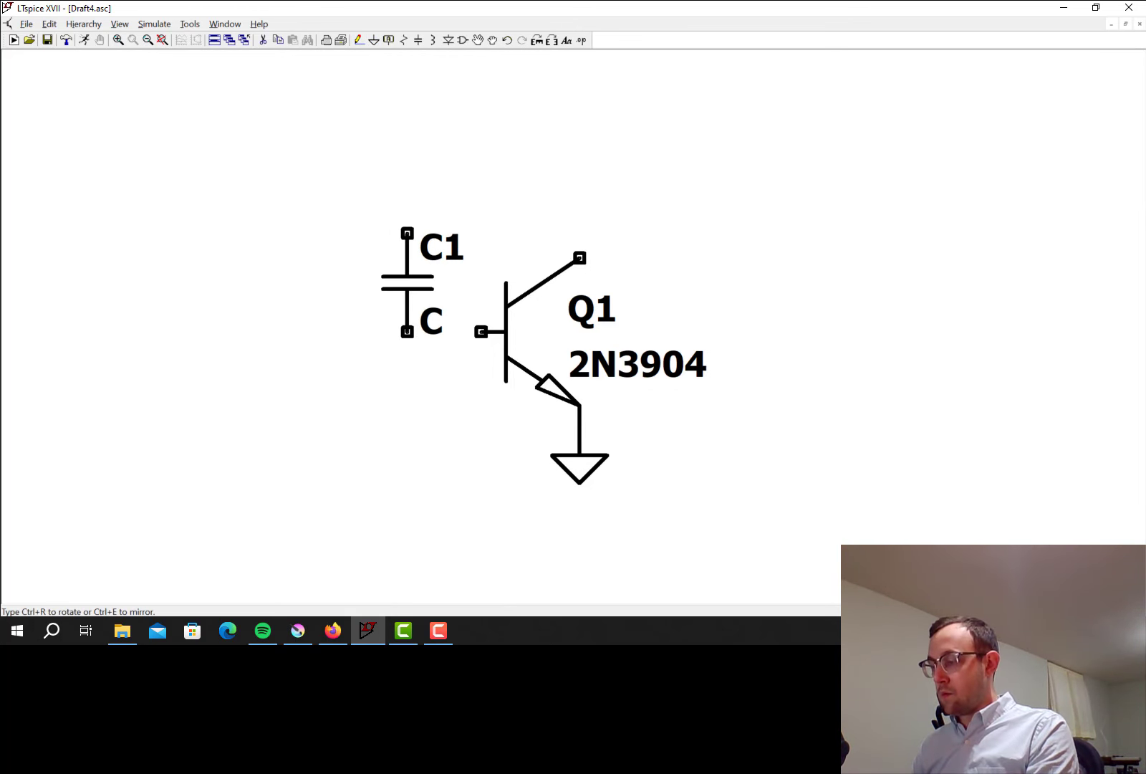
key(ctrl+r)
click(456, 356)
key(Escape)
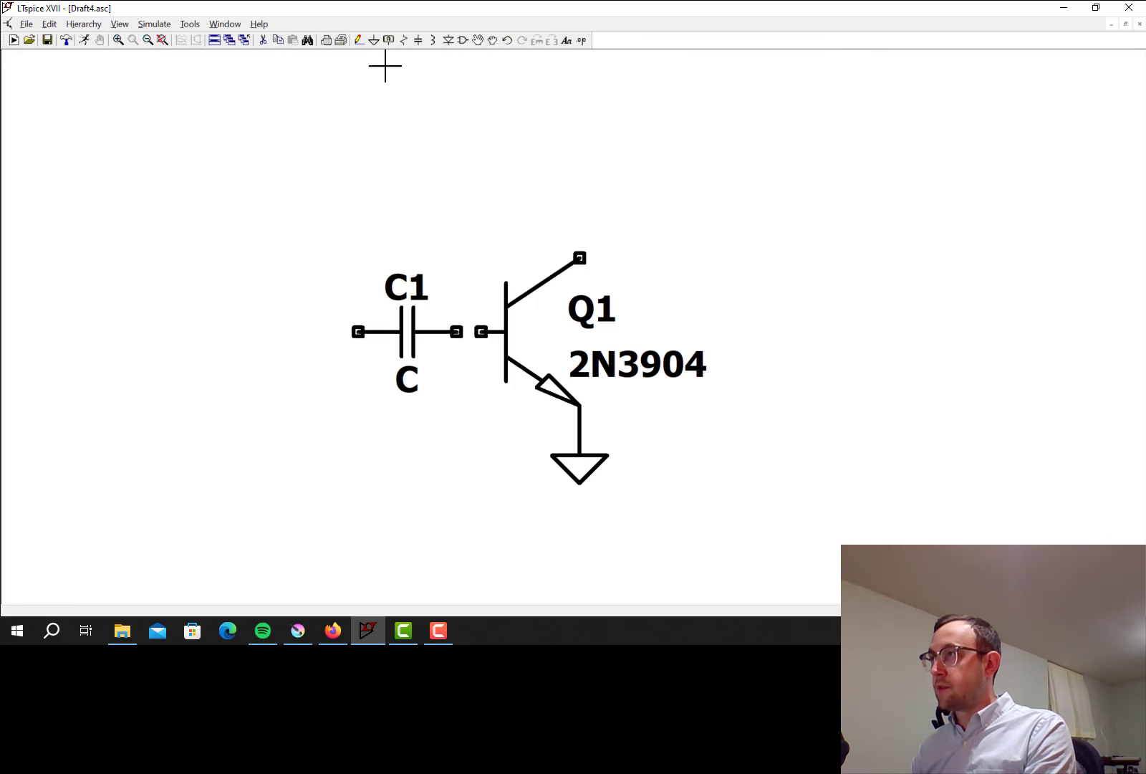
click(358, 41)
click(456, 332)
click(481, 331)
key(Escape)
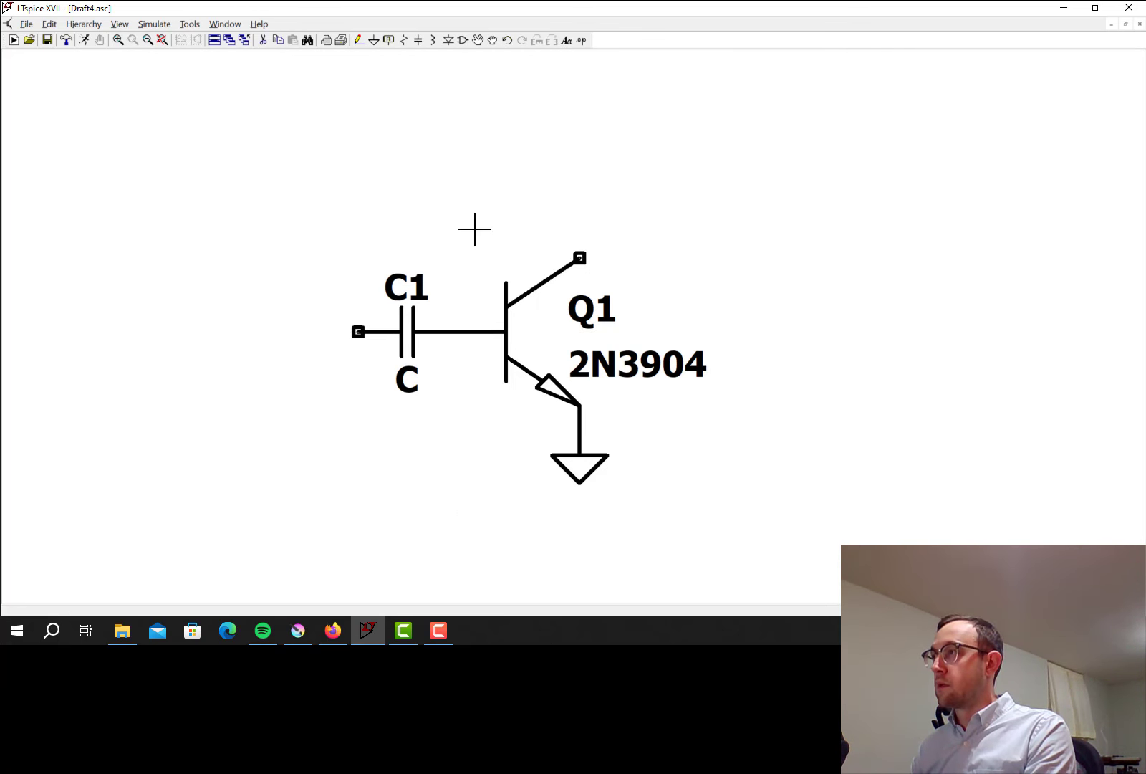
Step: Set C1's capacitance to 4.7u
right_click(421, 331)
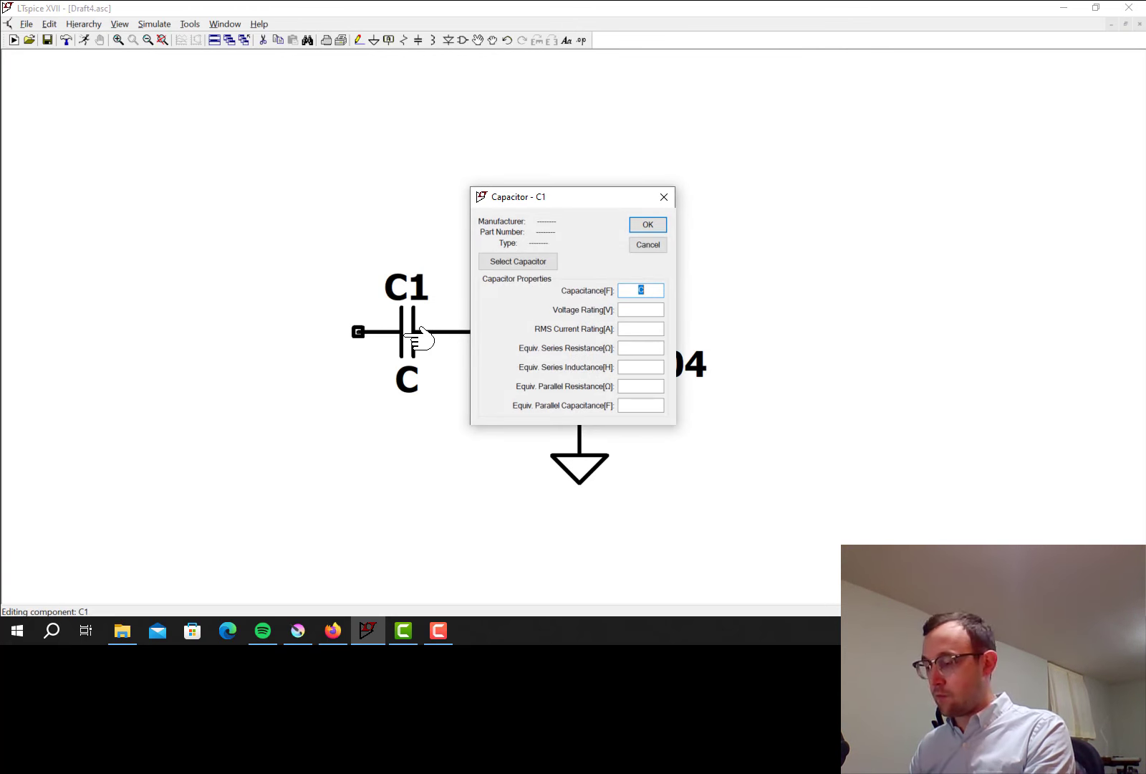
text(4.7u)
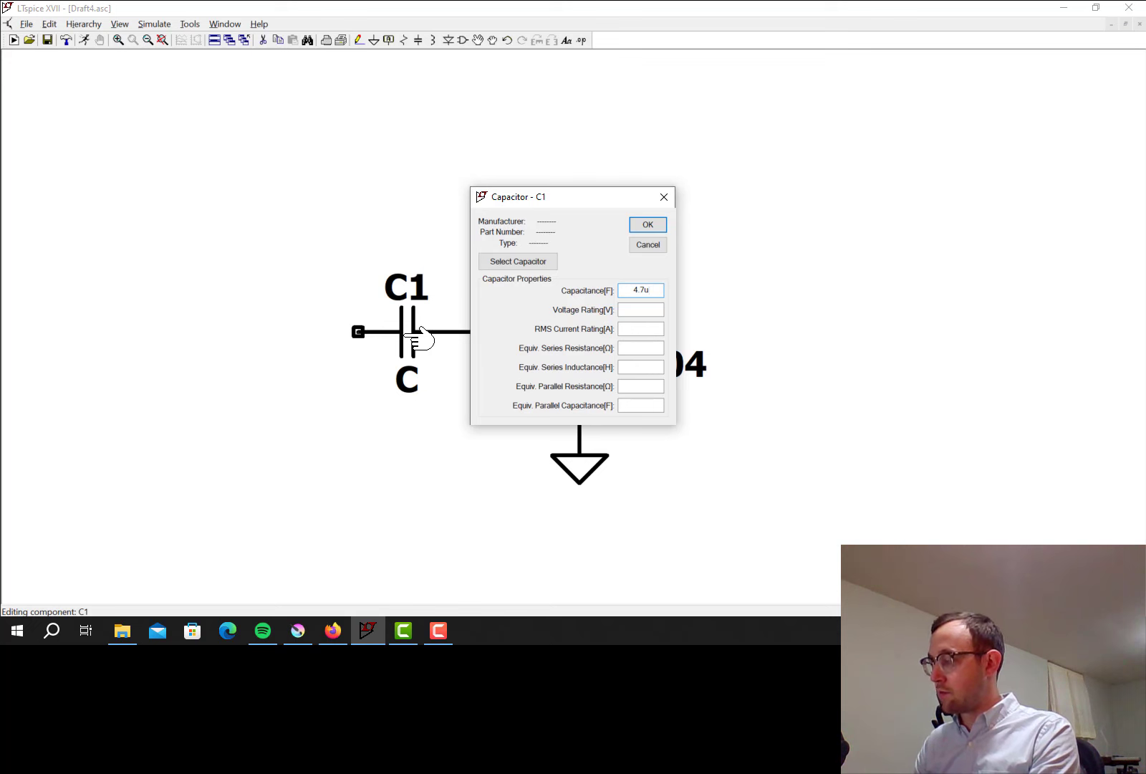
key(Return)
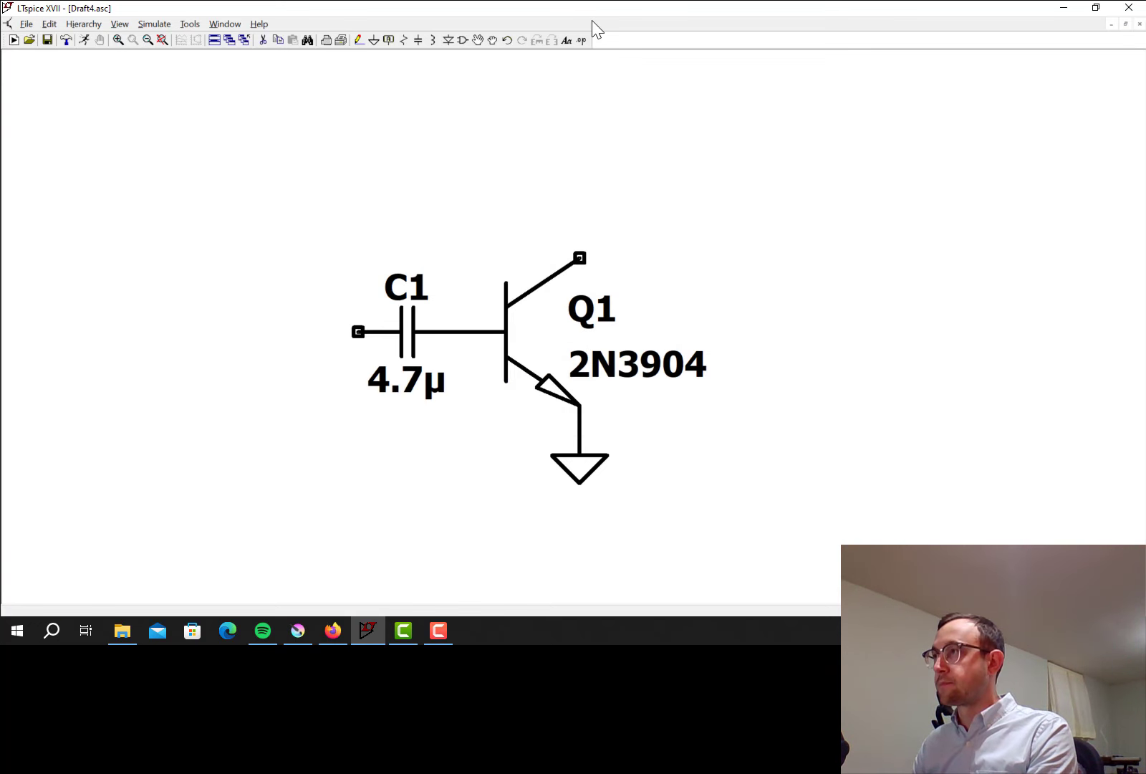
Step: Place voltage source V1 to the left of C1
click(466, 41)
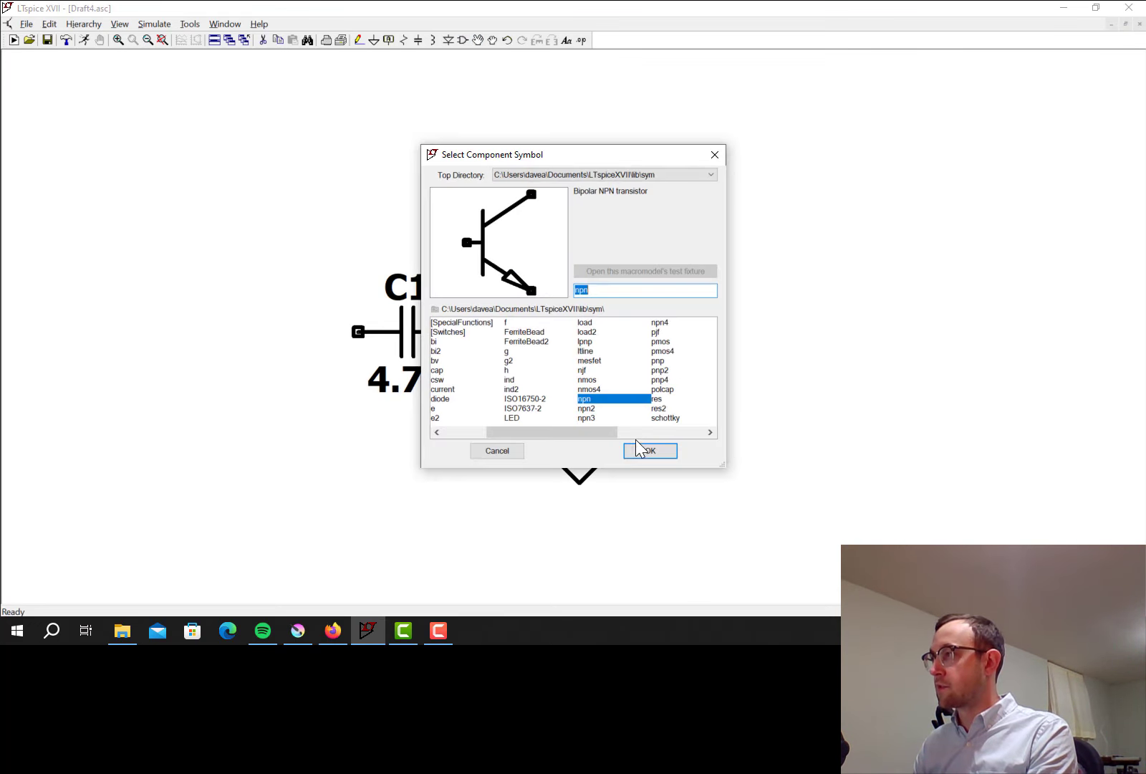
drag(586, 432, 644, 401)
click(591, 379)
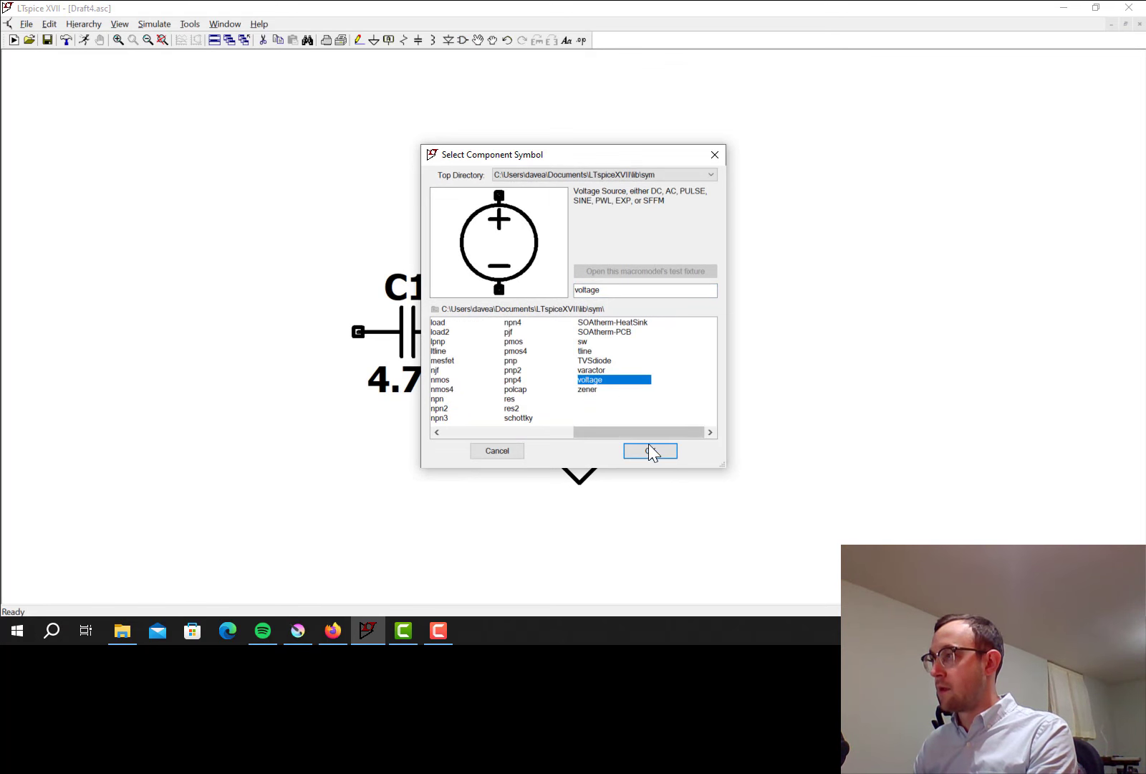
click(649, 450)
click(234, 418)
key(Escape)
Step: Ground V1's bottom terminal and wire its top terminal to C1's left pin
key(g)
click(234, 529)
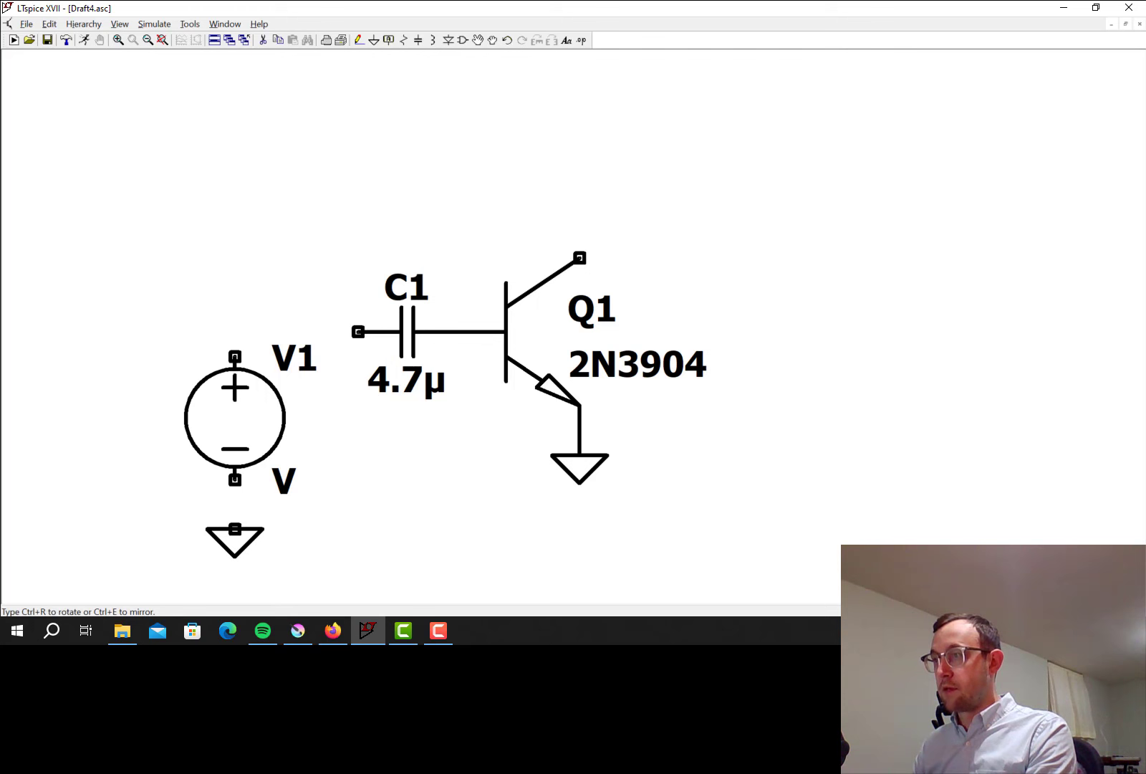
key(Escape)
click(359, 40)
click(358, 332)
click(234, 356)
key(Escape)
key(F3)
click(234, 479)
click(234, 529)
key(Escape)
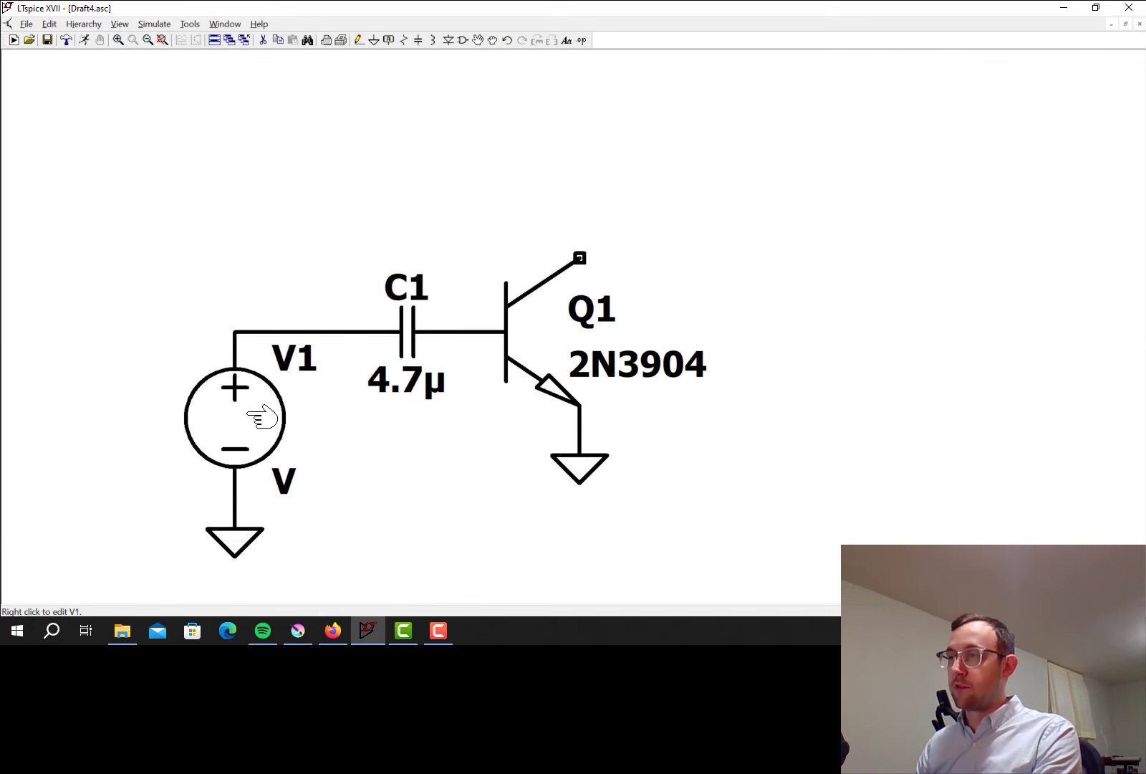
Step: In V1's advanced settings, choose SINE with amplitude 100m, frequency 1k and AC amplitude 1
right_click(263, 415)
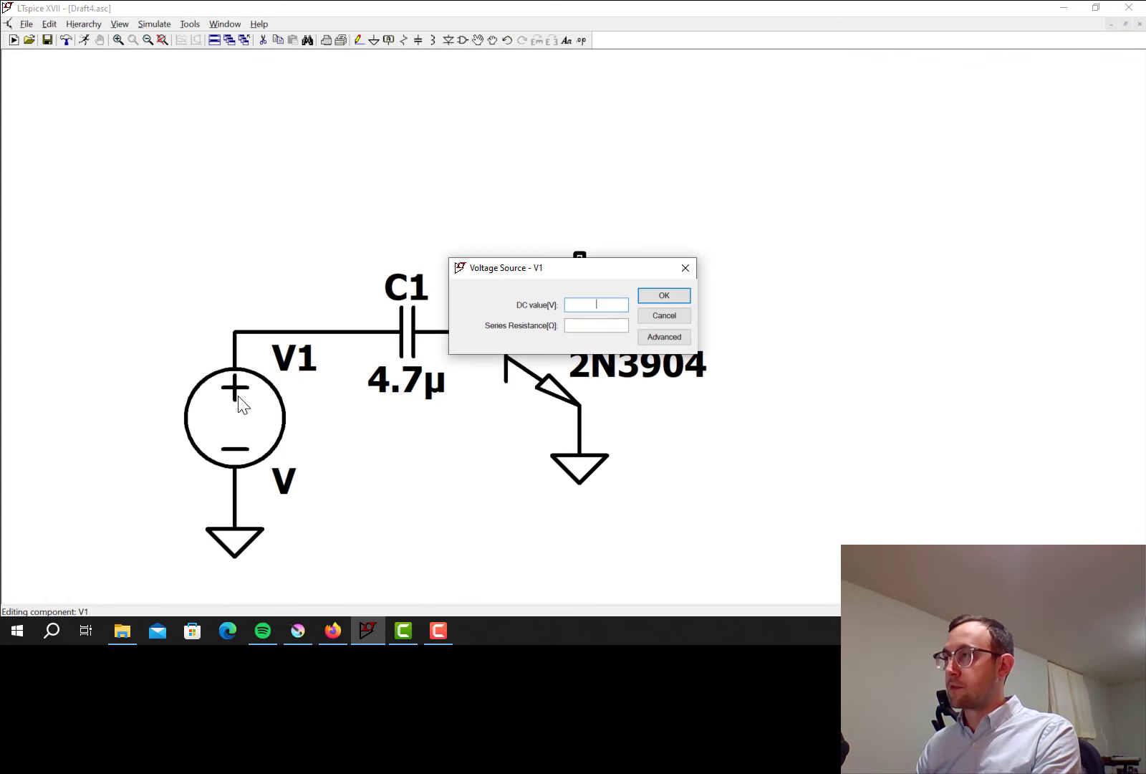
click(661, 336)
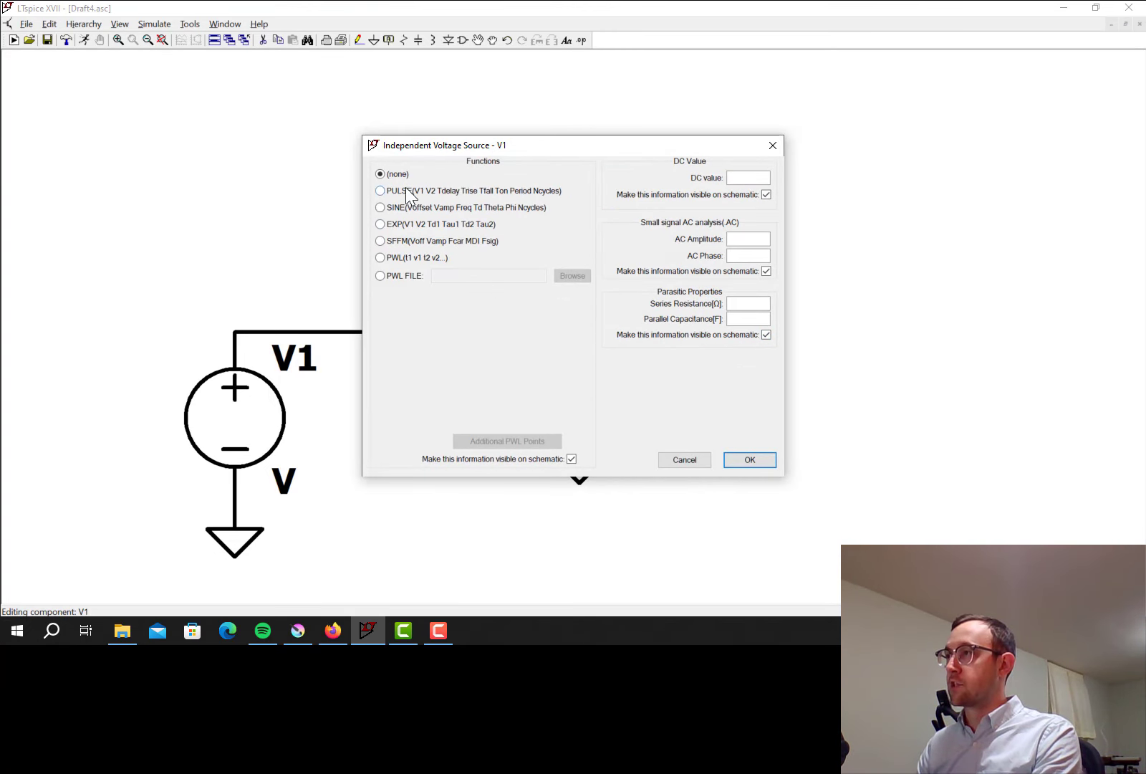
click(403, 210)
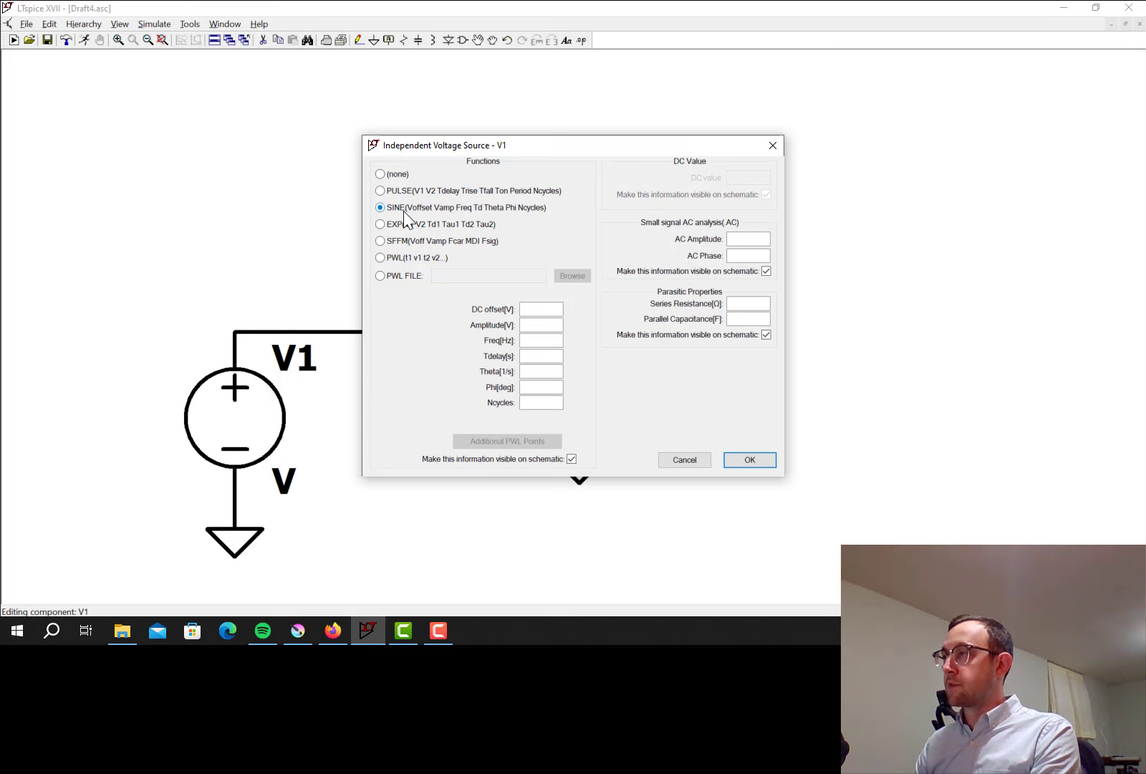
click(541, 308)
click(543, 325)
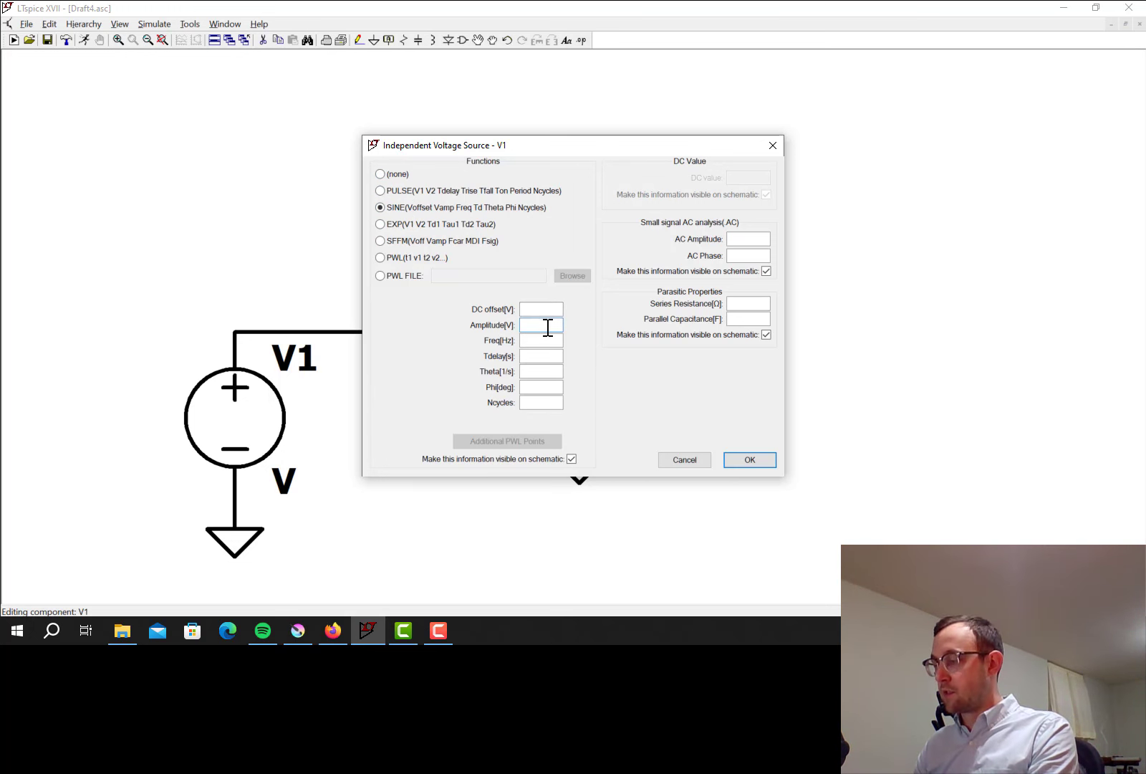
text(100m)
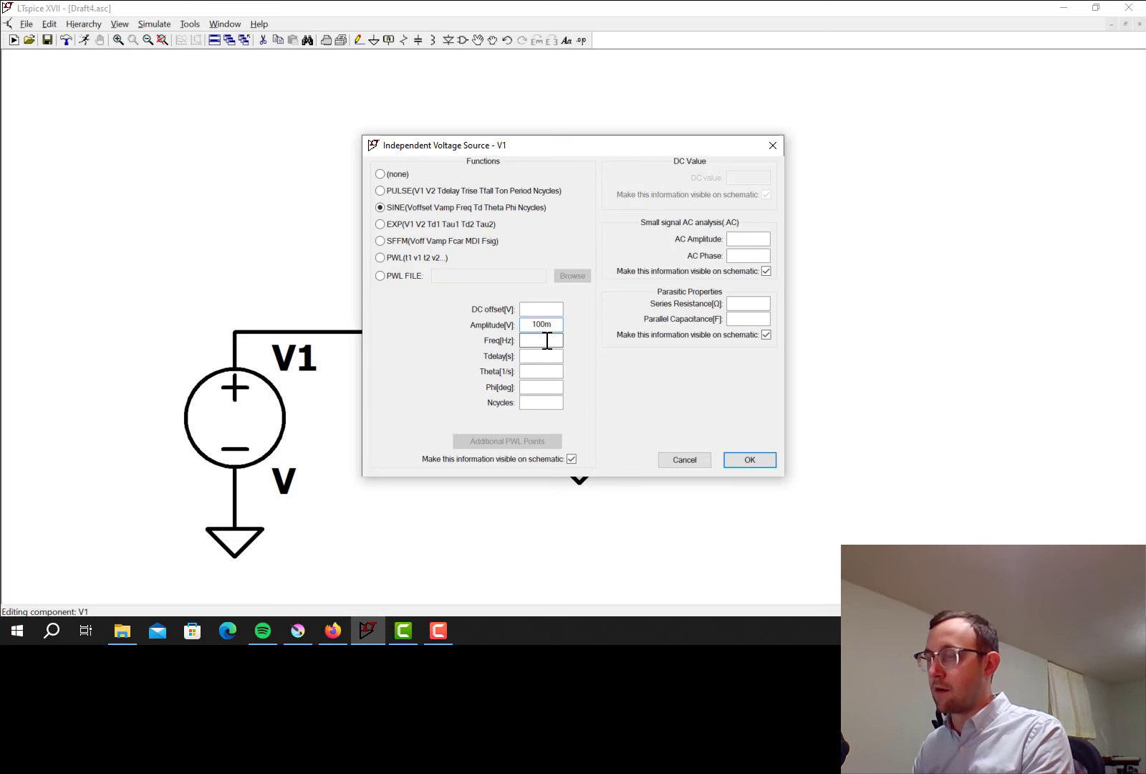
click(547, 340)
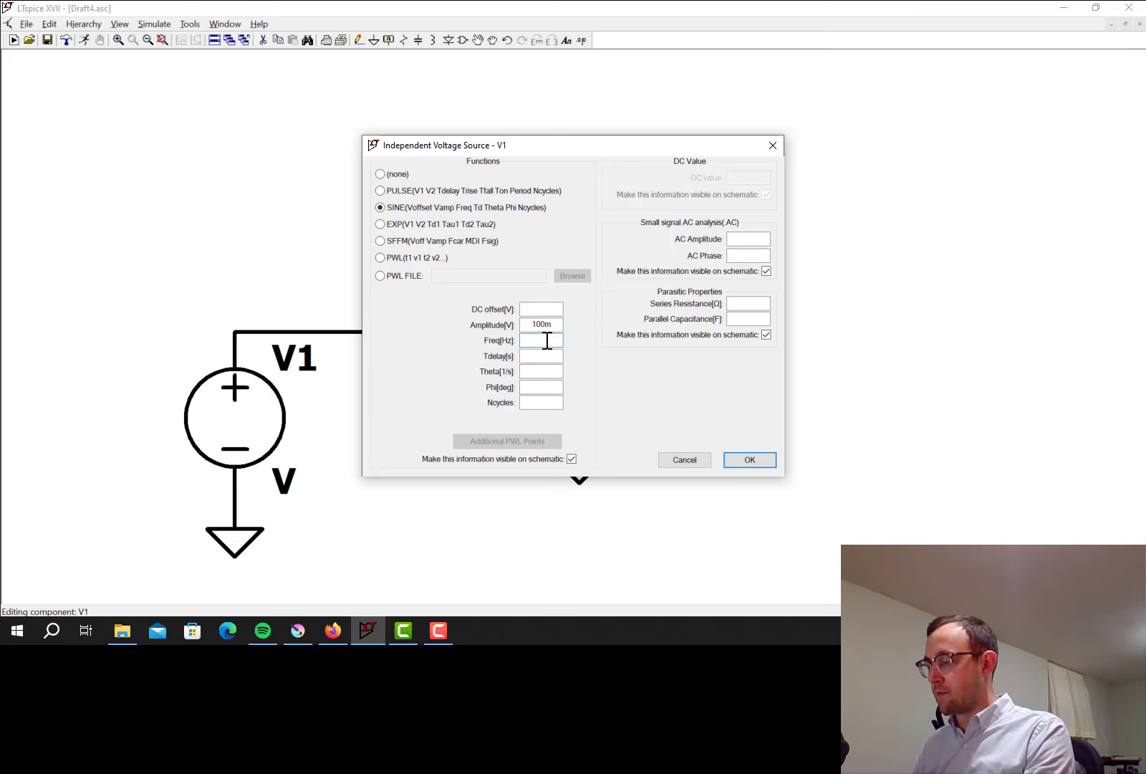
text(1k)
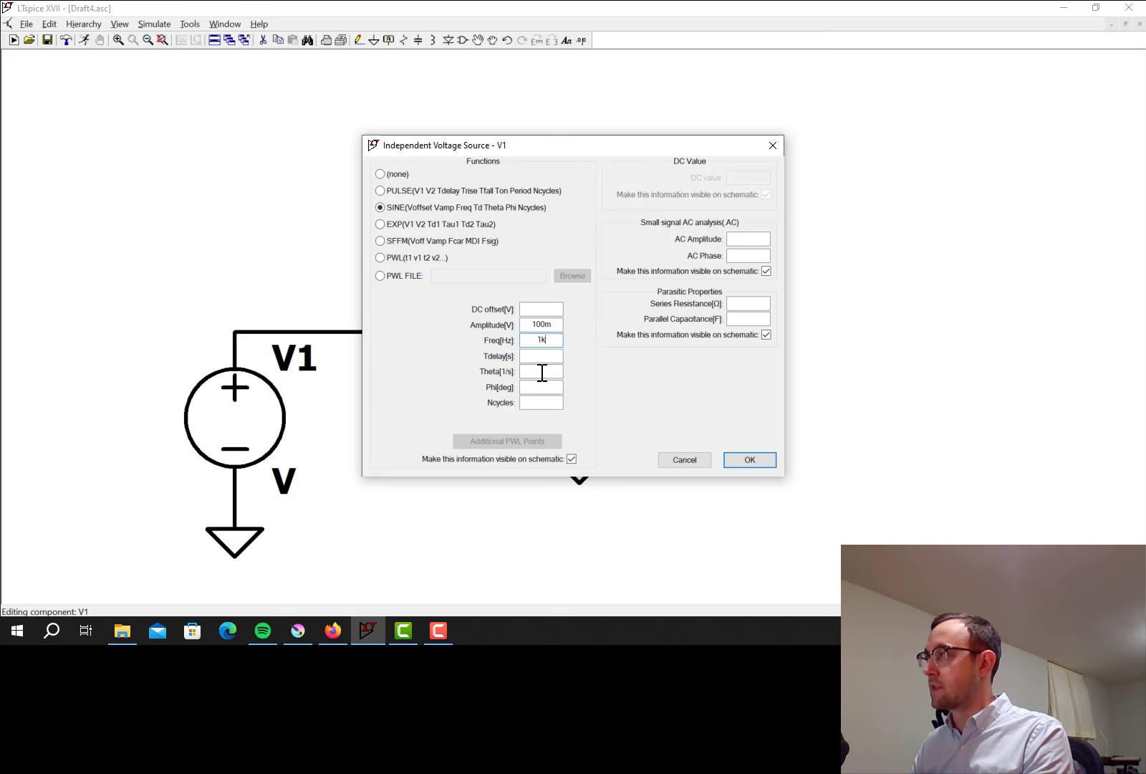
click(740, 239)
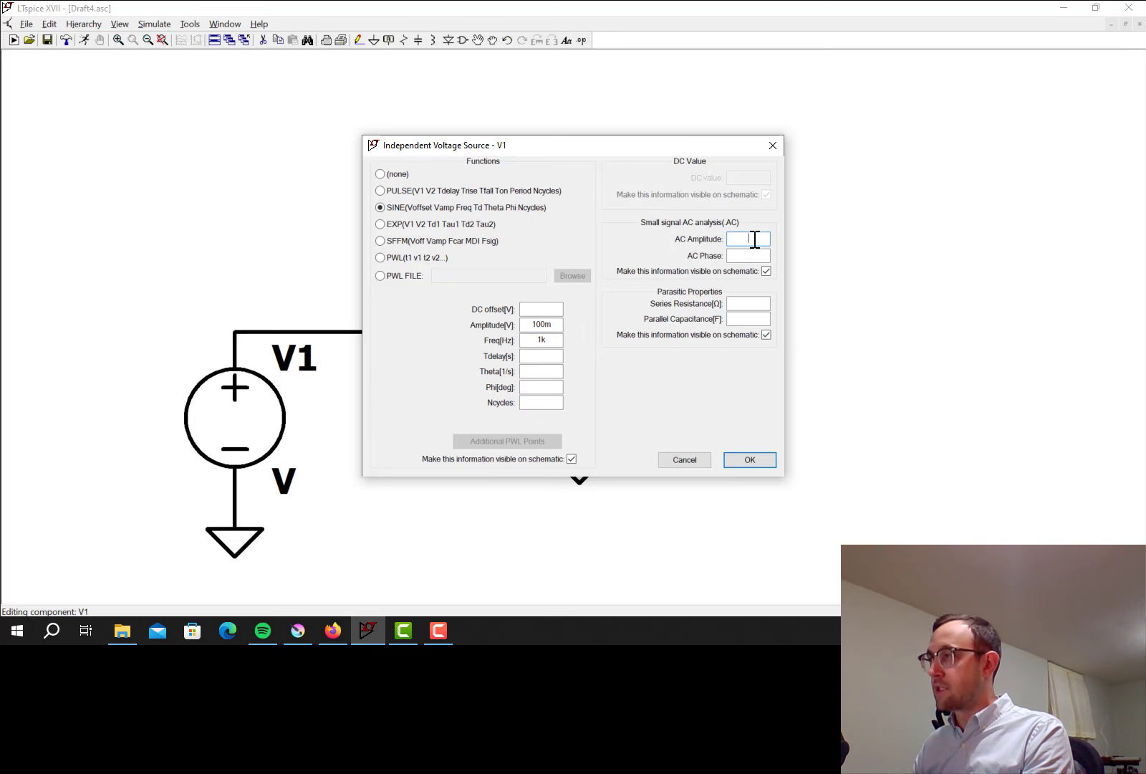
text(1)
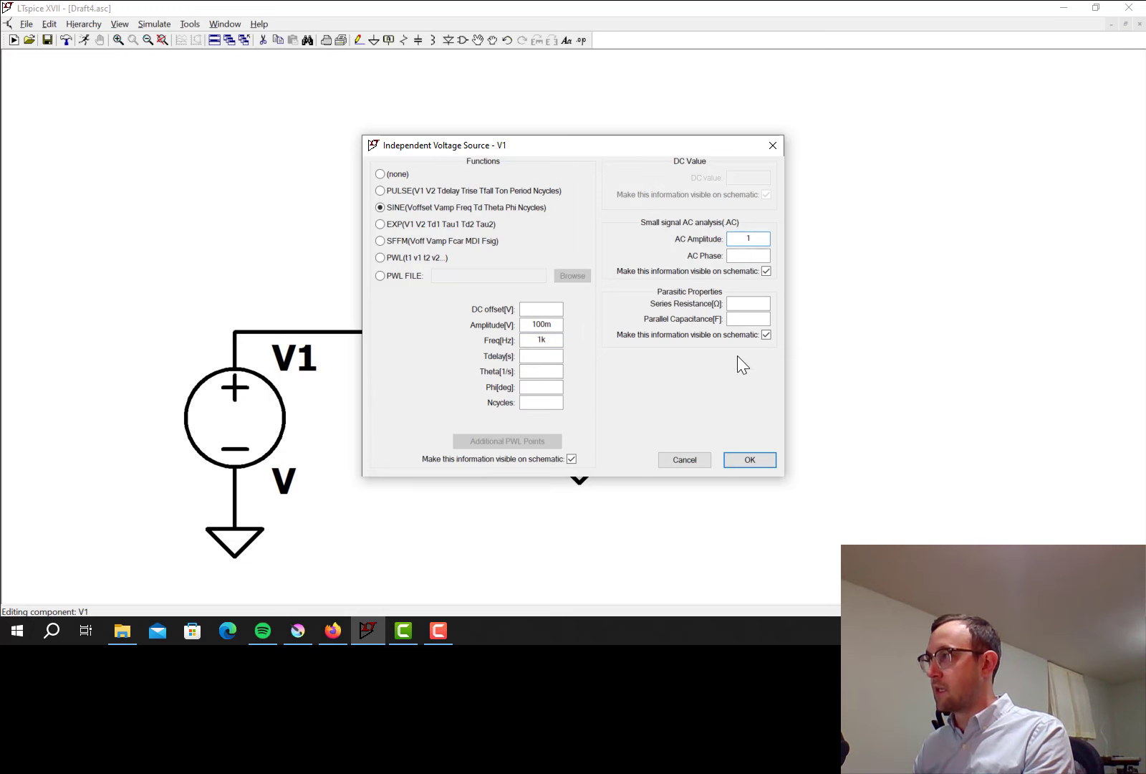
Step: Apply V1's settings and shift the emitter's ground slightly right
click(749, 459)
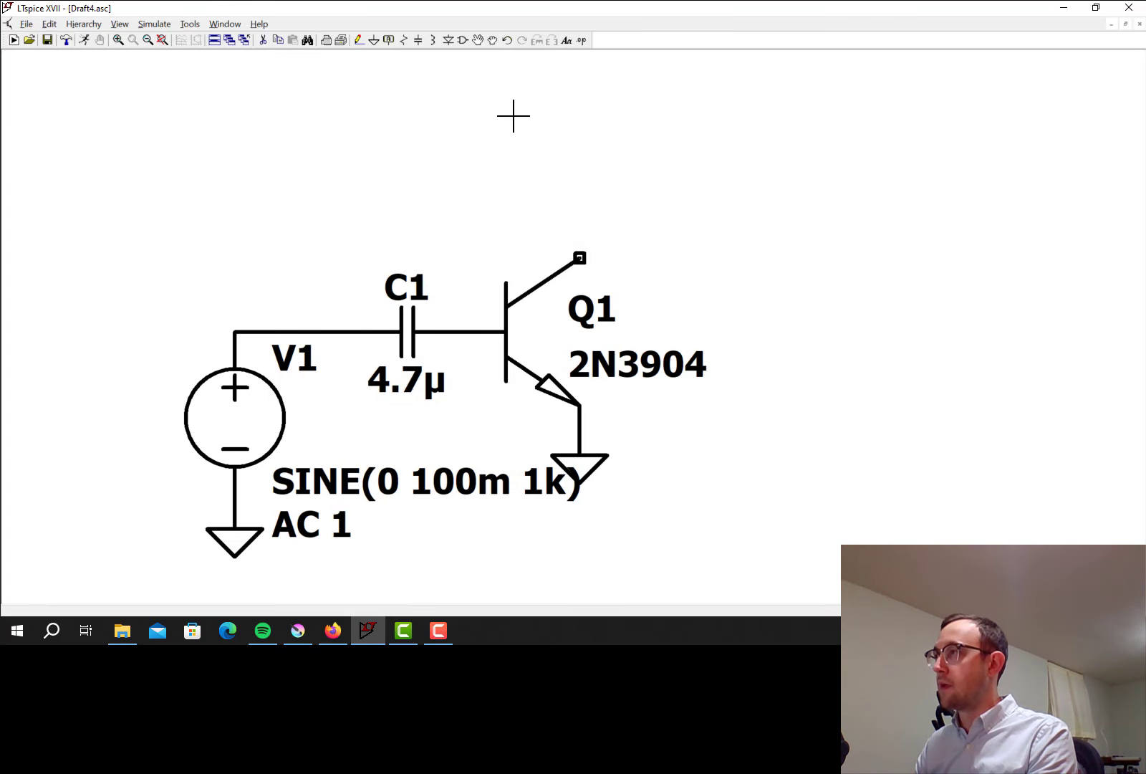
click(493, 41)
click(582, 462)
click(606, 464)
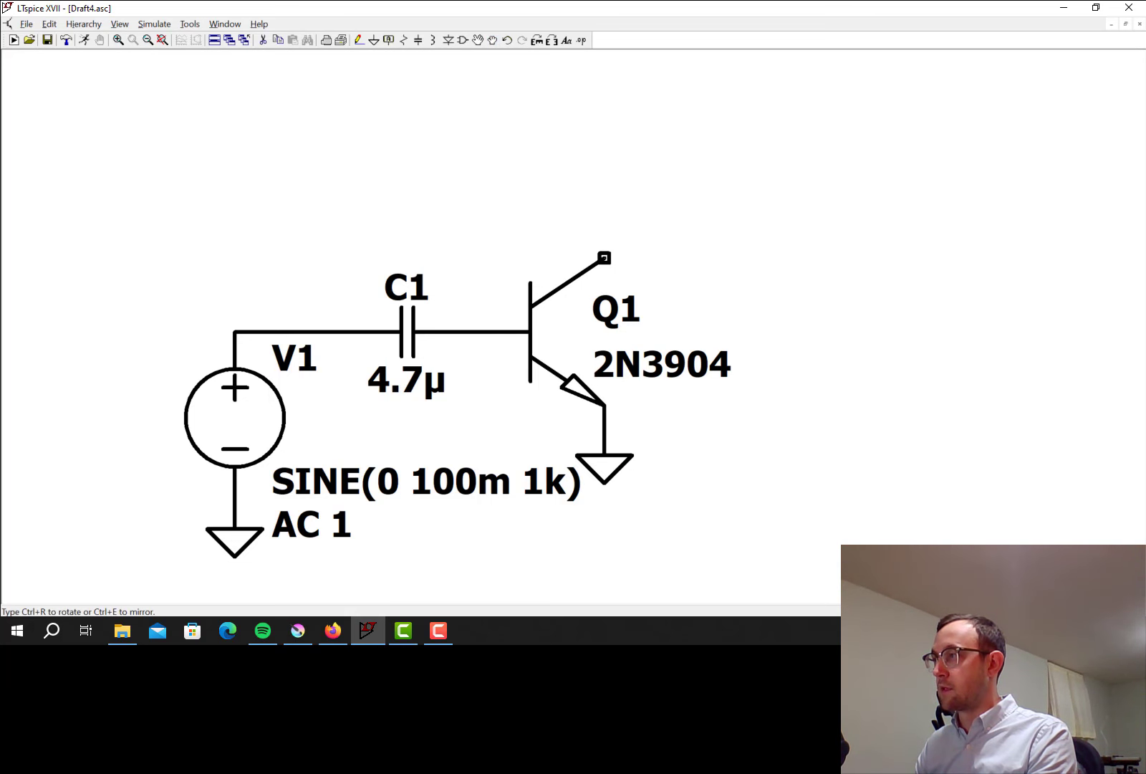
key(Escape)
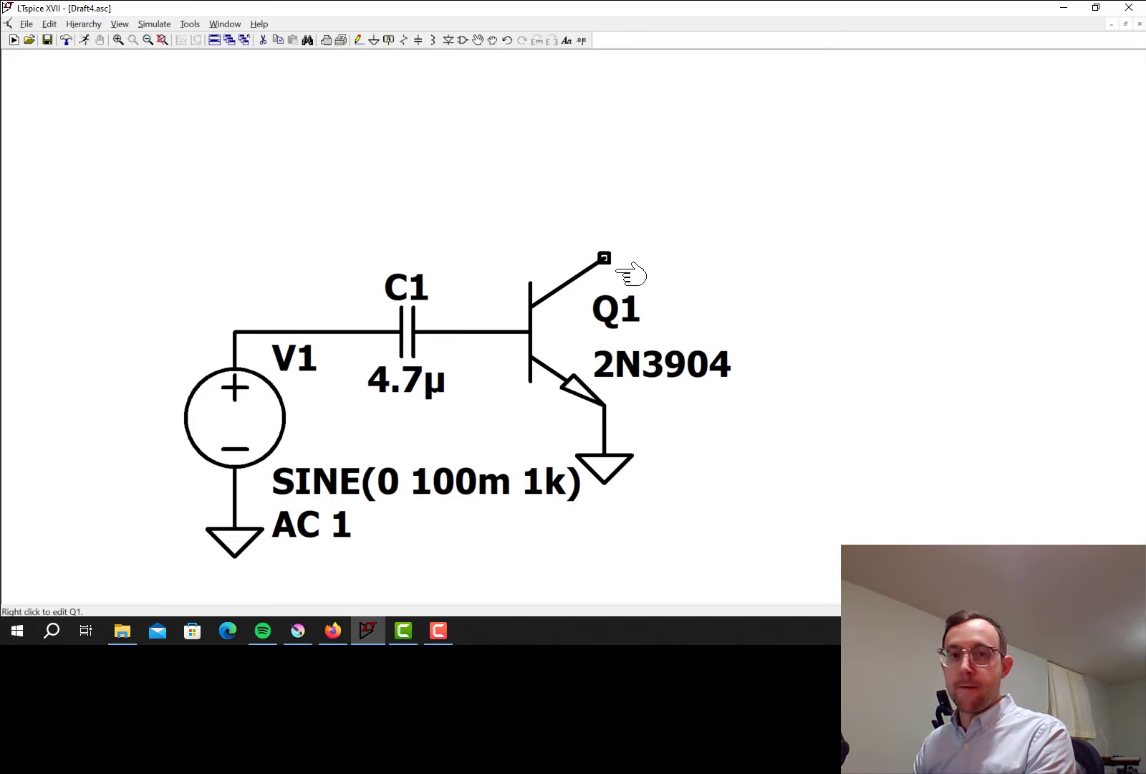
Step: Place diode D1 above the base wire and wire its top to Q1's collector
key(d)
click(481, 237)
key(Escape)
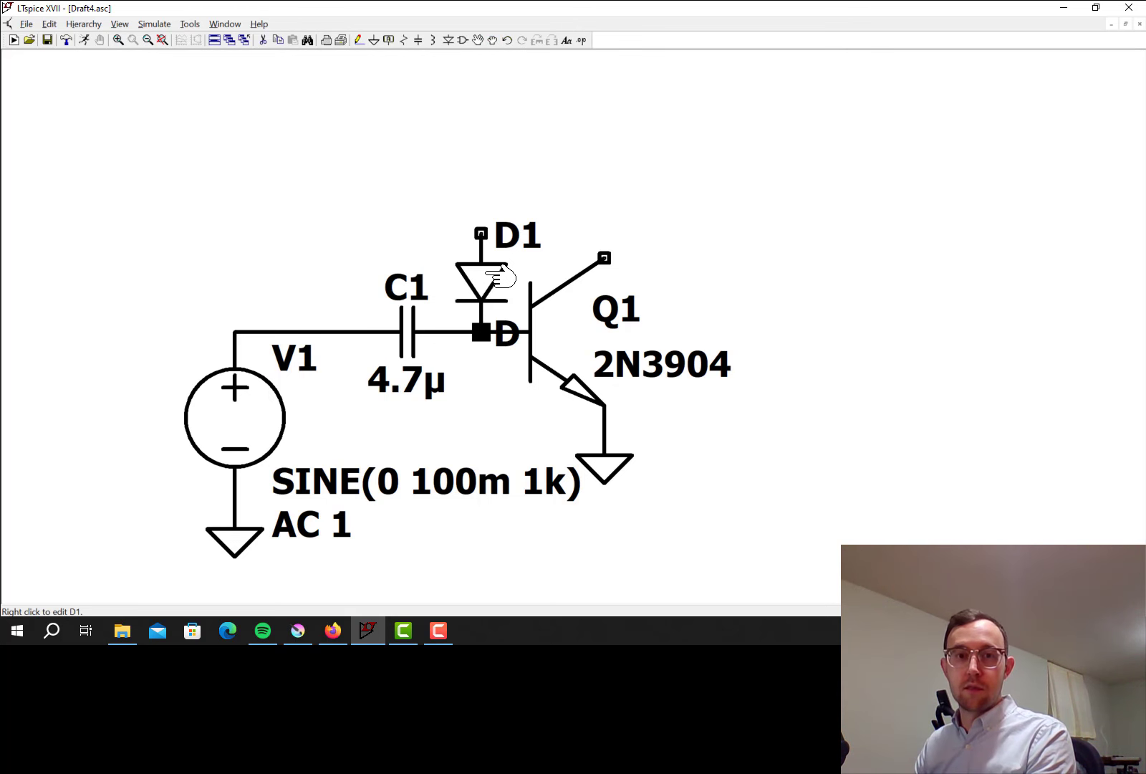
click(360, 41)
click(481, 233)
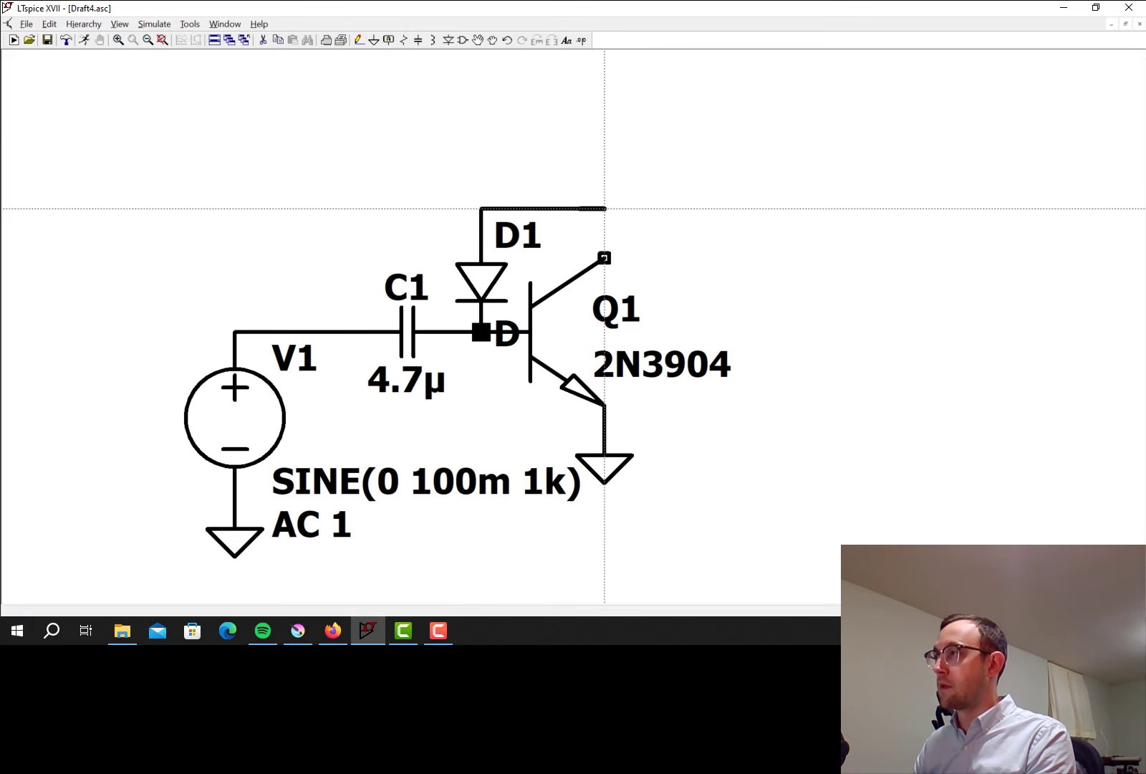
click(604, 209)
click(605, 258)
key(Escape)
Step: Set D1's model to 1N914 and nudge Q1 to the right
right_click(506, 294)
click(605, 282)
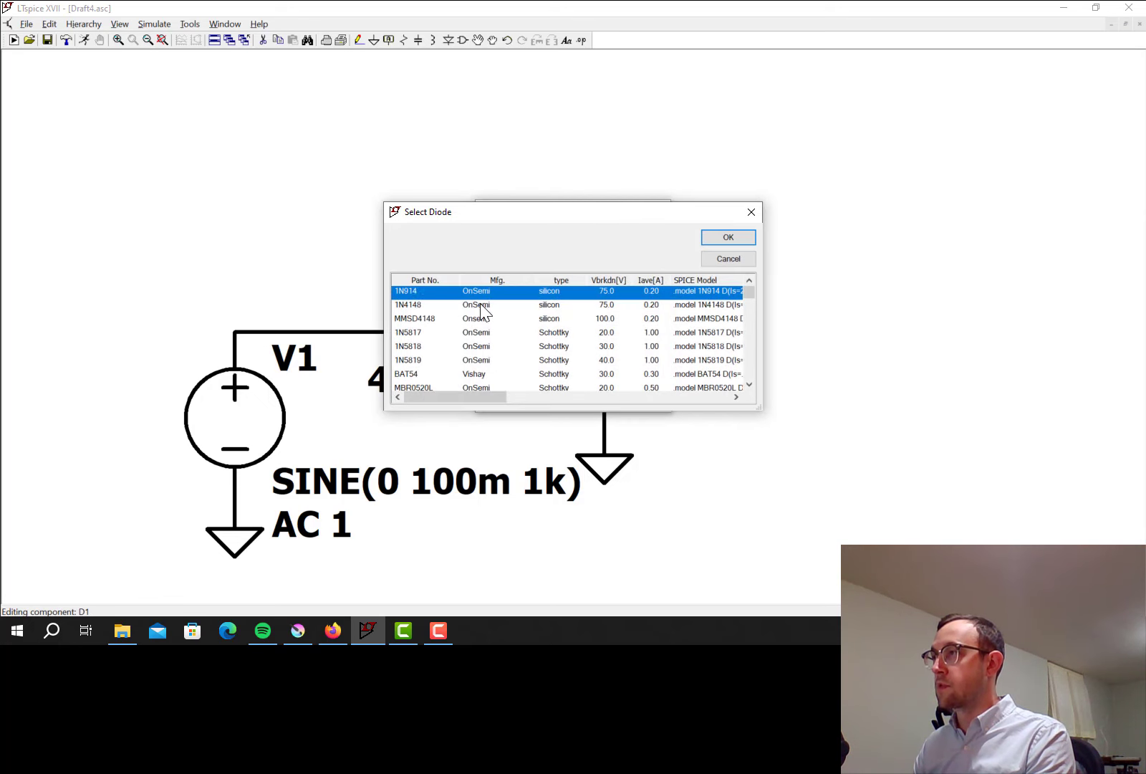
double_click(410, 290)
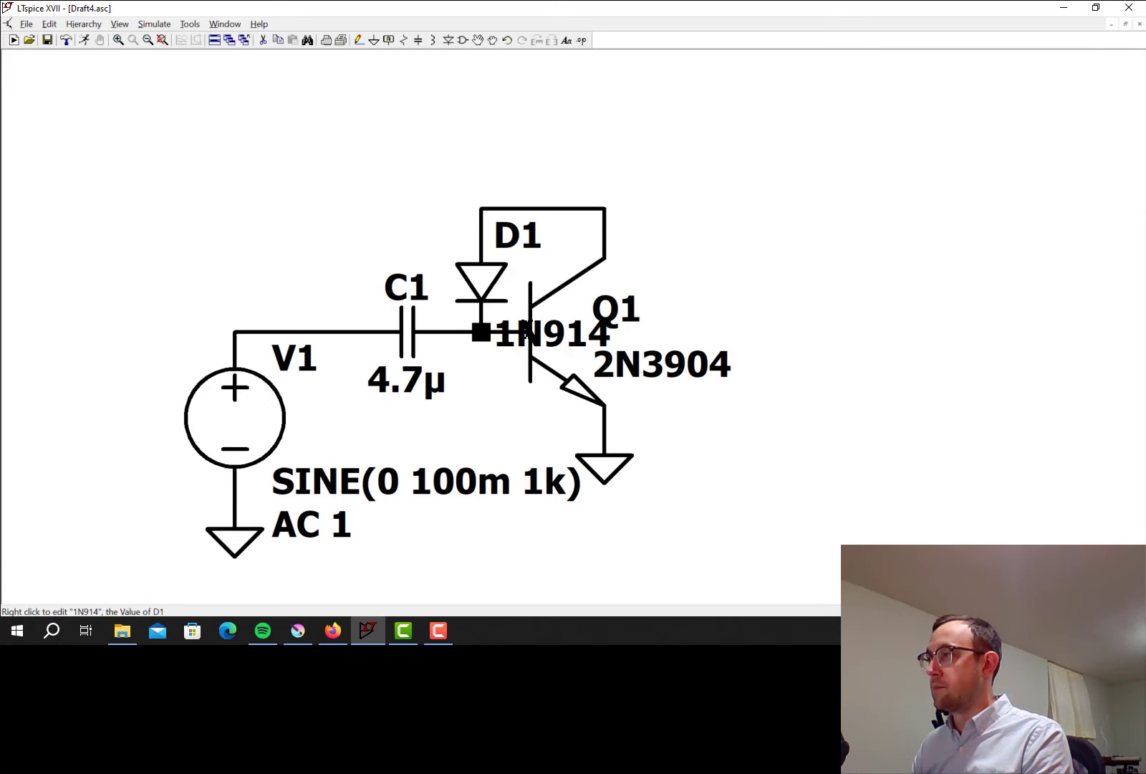
key(F8)
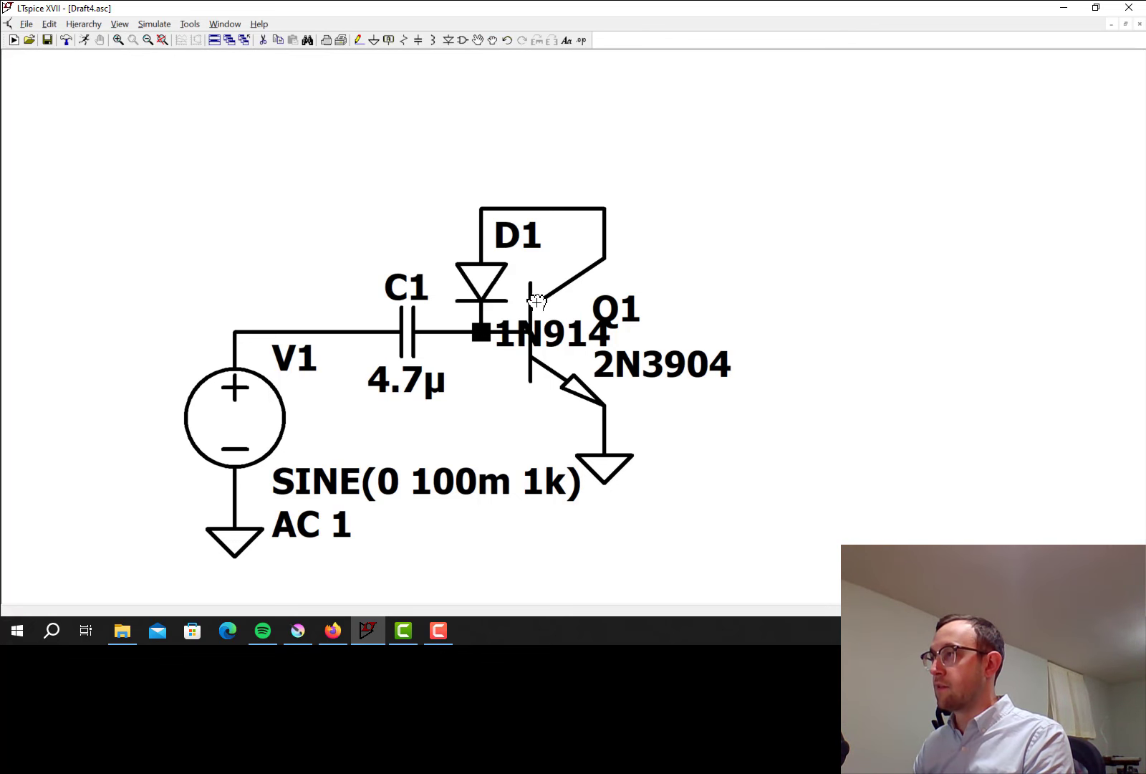
click(531, 305)
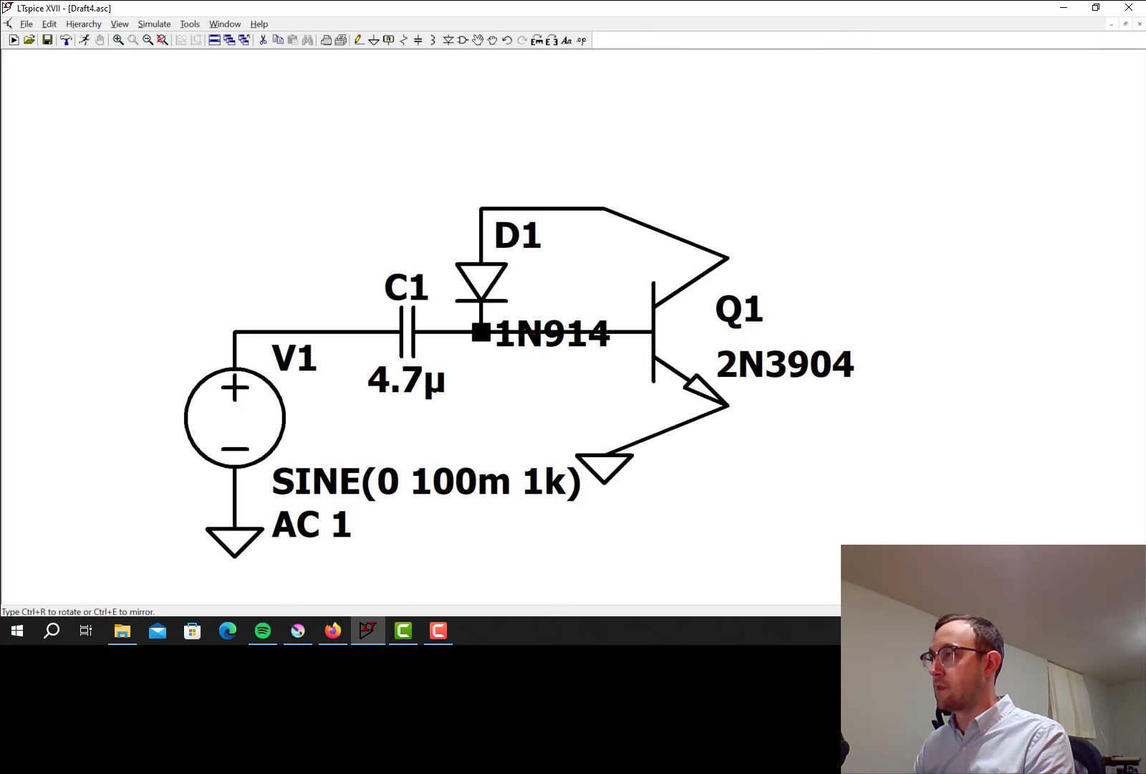
click(540, 309)
click(505, 294)
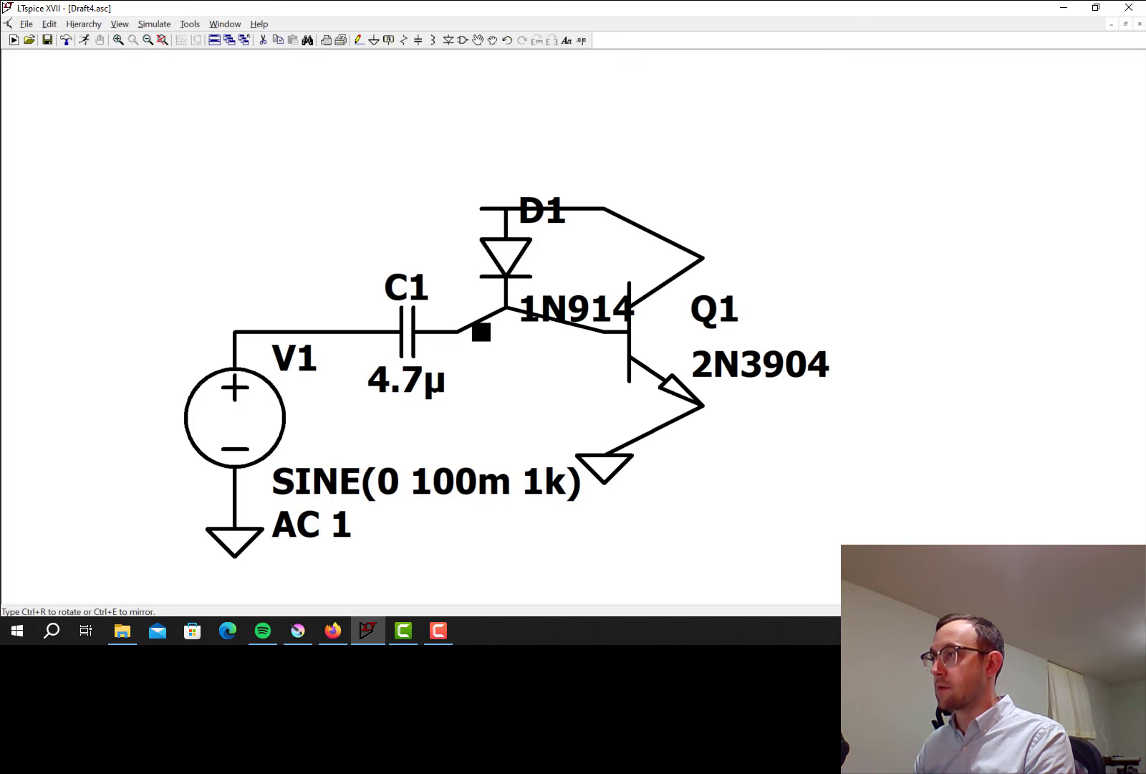
Step: Straighten D1's base wire, move the ground under the emitter, and square the collector wire
click(480, 327)
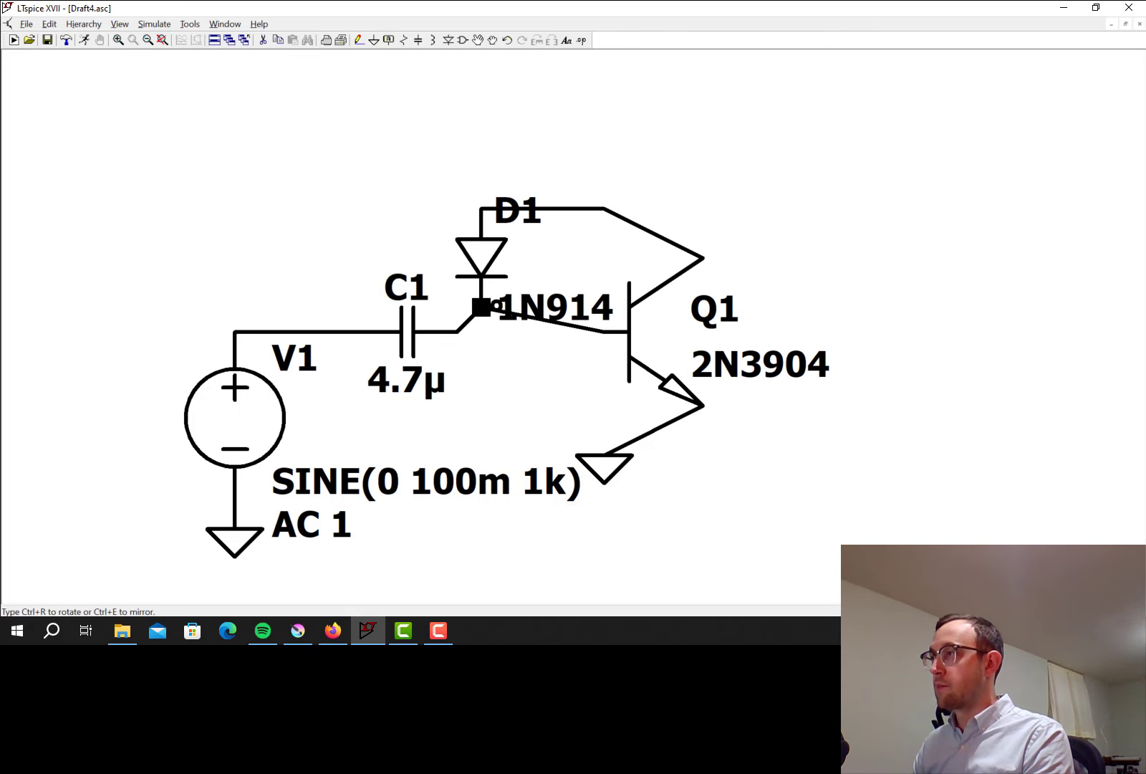
click(502, 321)
click(510, 330)
click(468, 327)
click(467, 328)
click(505, 332)
click(604, 462)
click(703, 473)
click(654, 234)
click(630, 199)
click(566, 194)
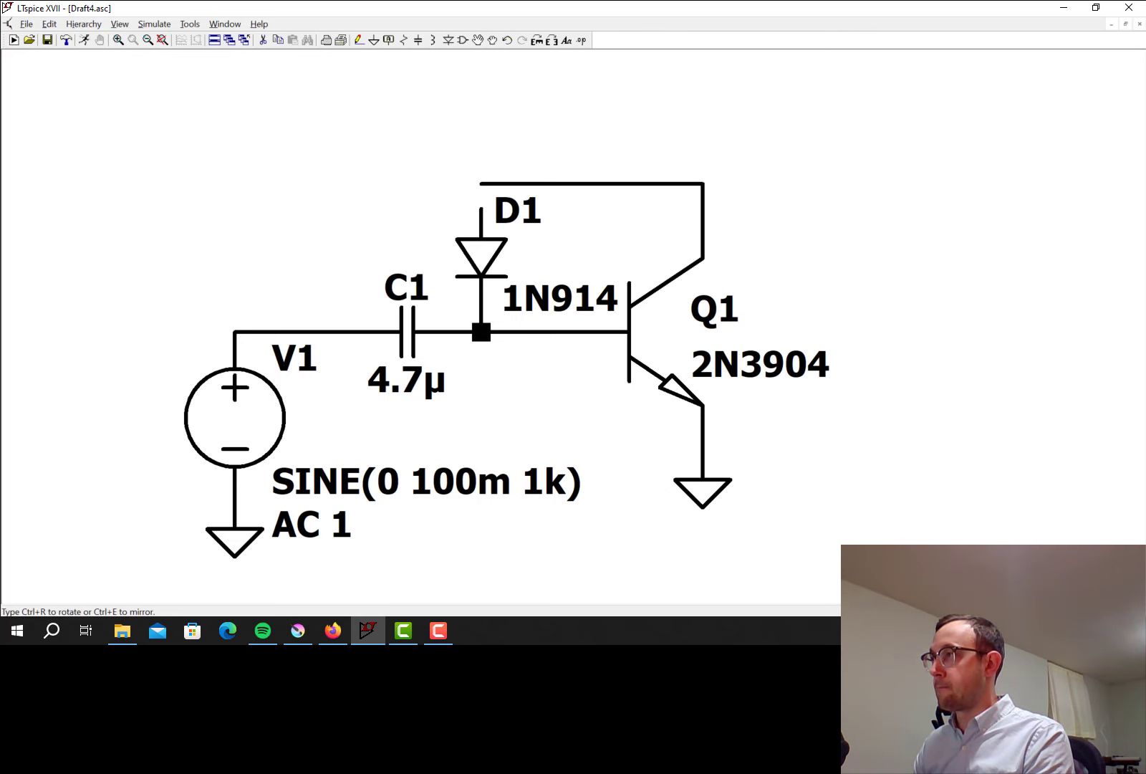
Step: Wire D1's open top pin up to the top wire
click(358, 40)
click(481, 208)
click(481, 184)
right_click(480, 184)
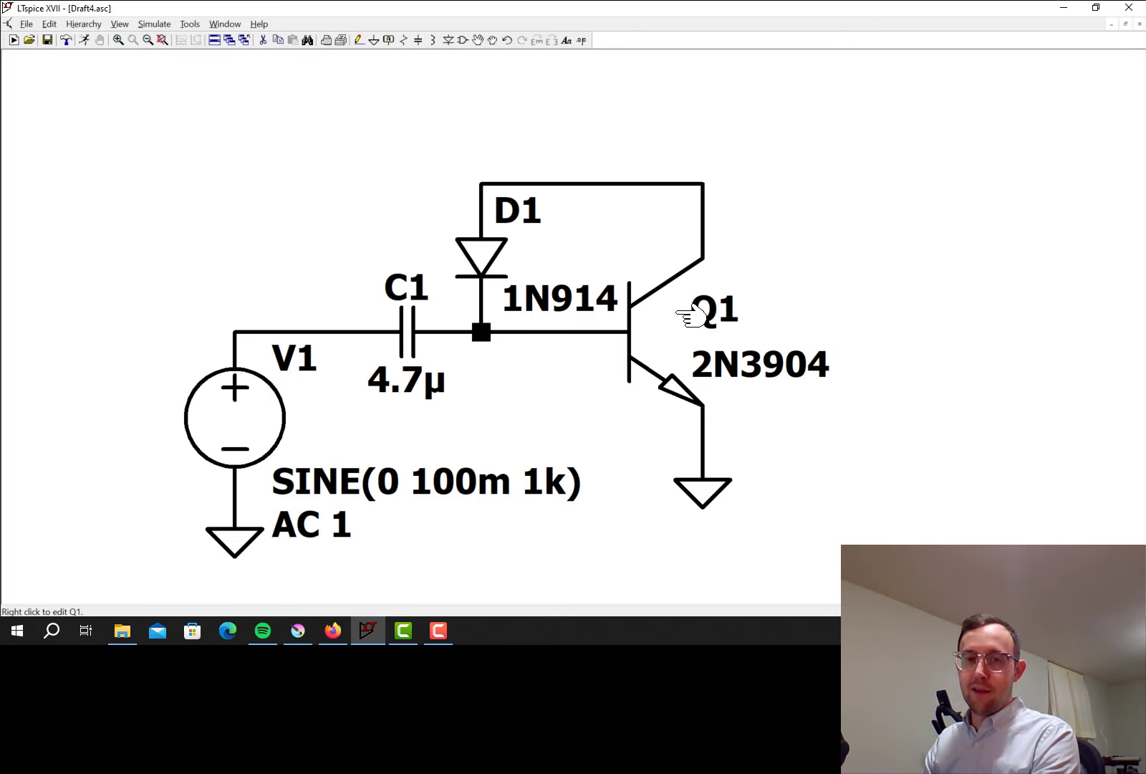
Step: Place resistor R1 above the collector node and set it to 100k
key(r)
click(703, 61)
key(Escape)
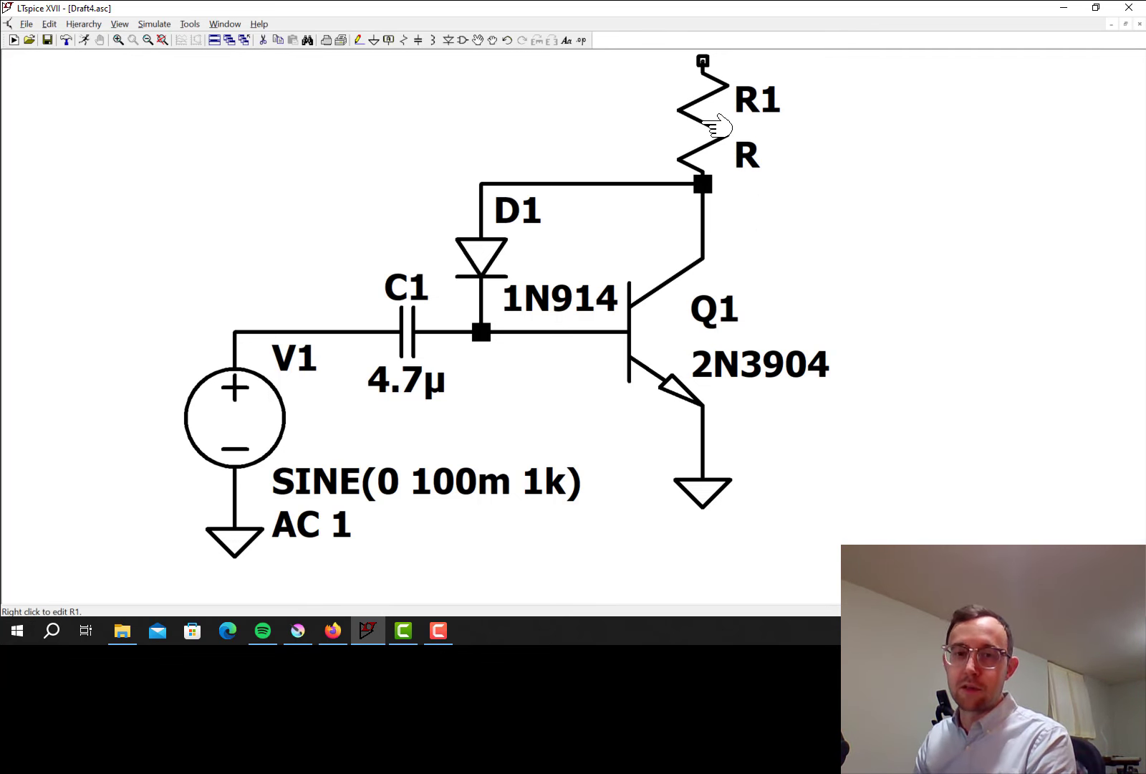
right_click(712, 126)
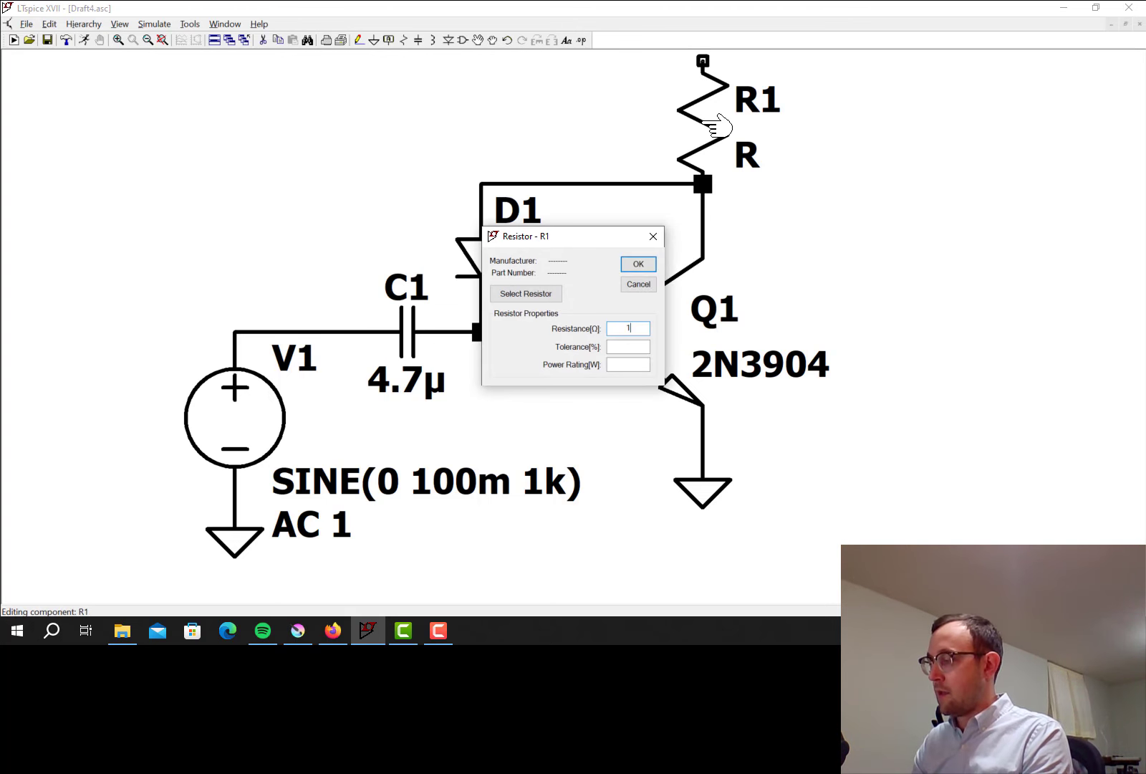
key(Return)
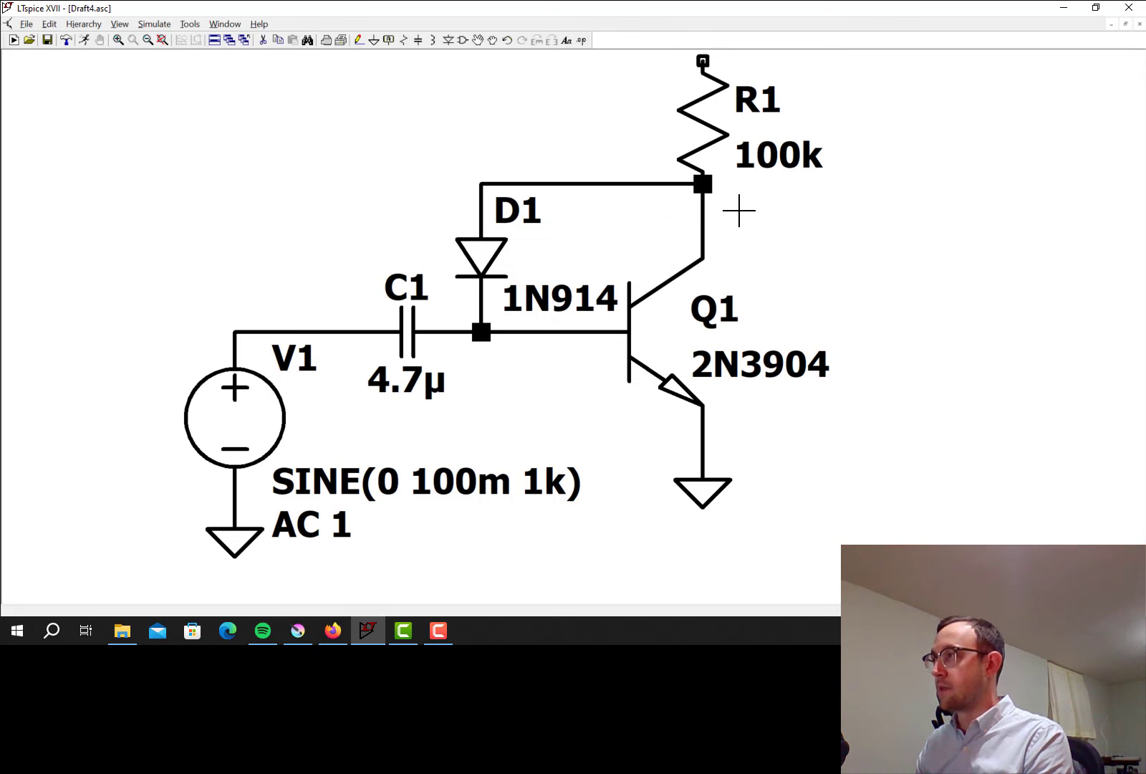
Step: Add supply V2 at the upper left with a ground, set to 9 V DC
click(478, 40)
click(650, 451)
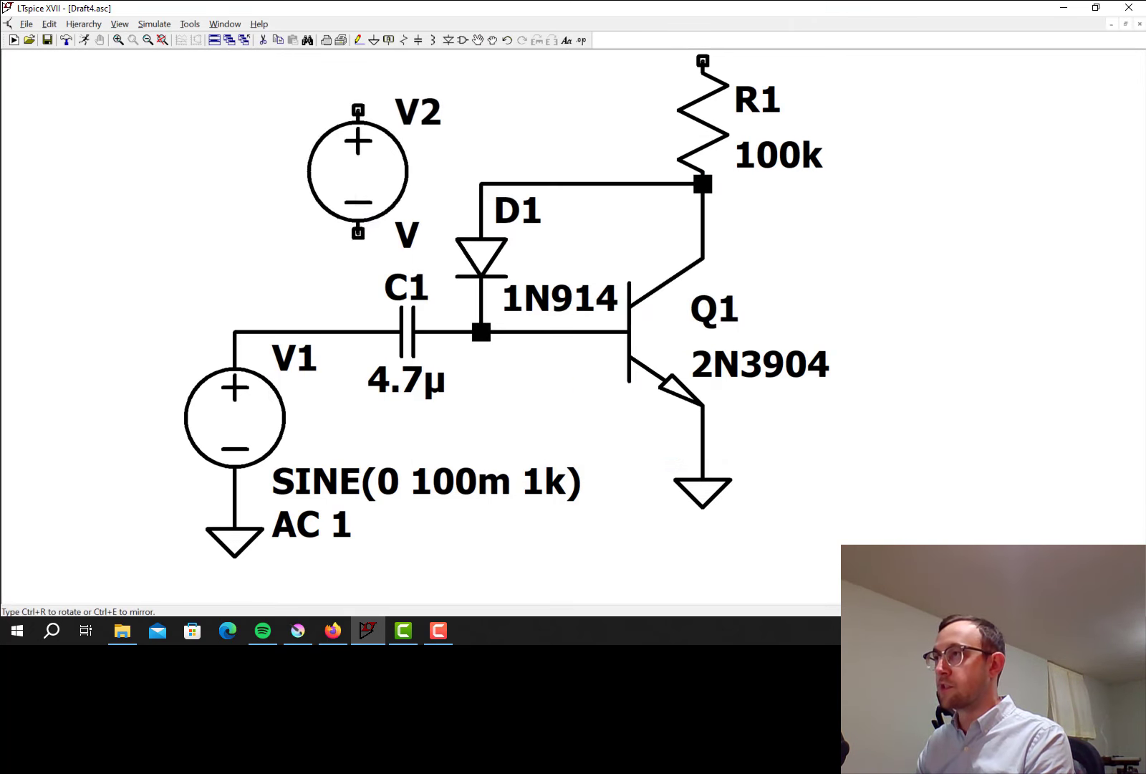
click(235, 147)
key(Escape)
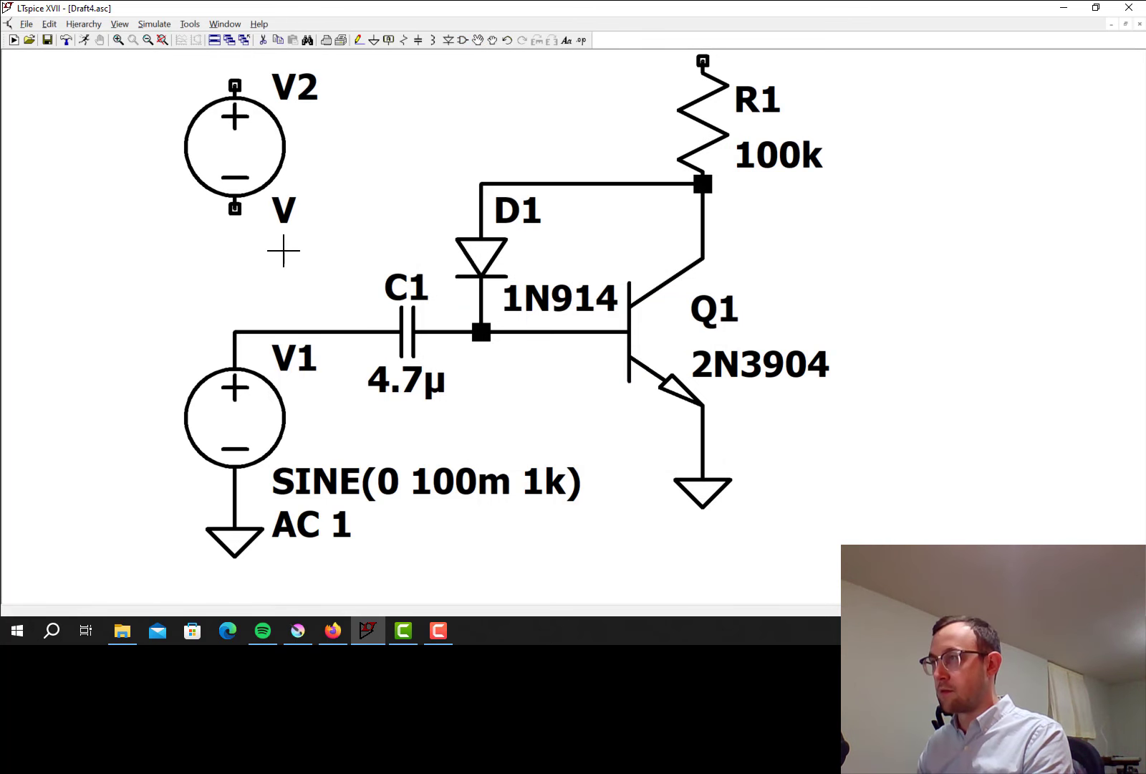
key(g)
click(235, 209)
right_click(279, 151)
key(Return)
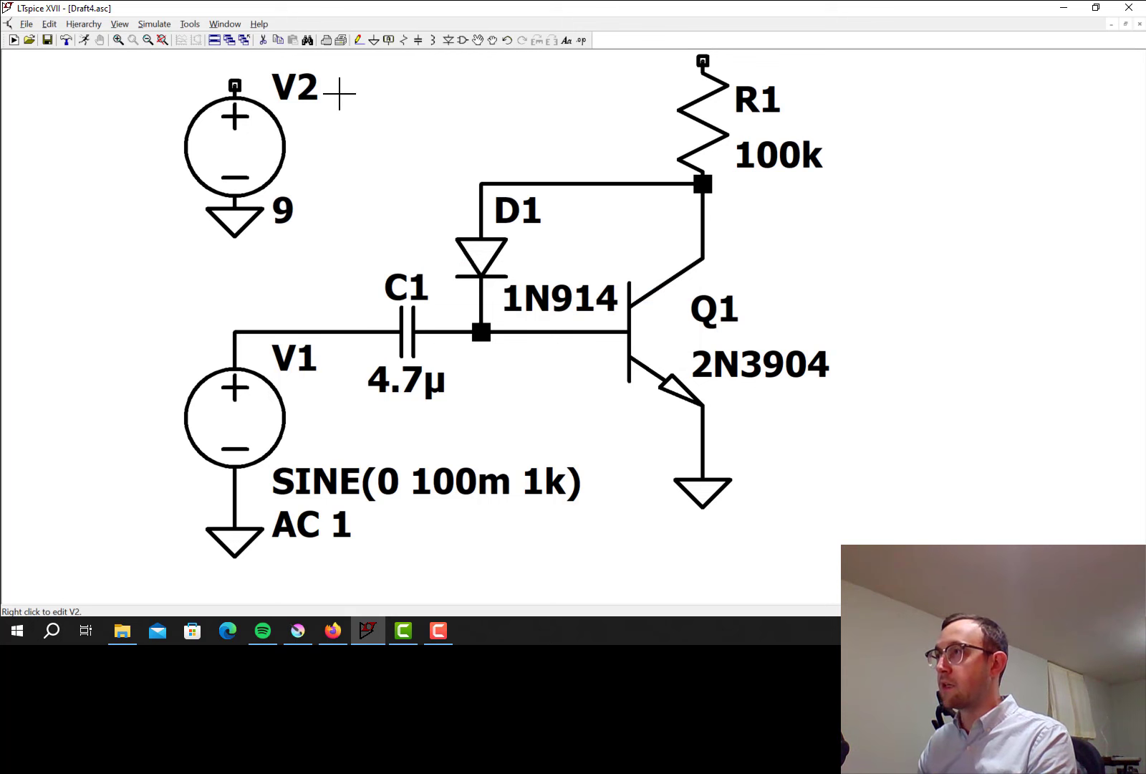
Step: Wire V2's top pin to the top of R1
click(147, 40)
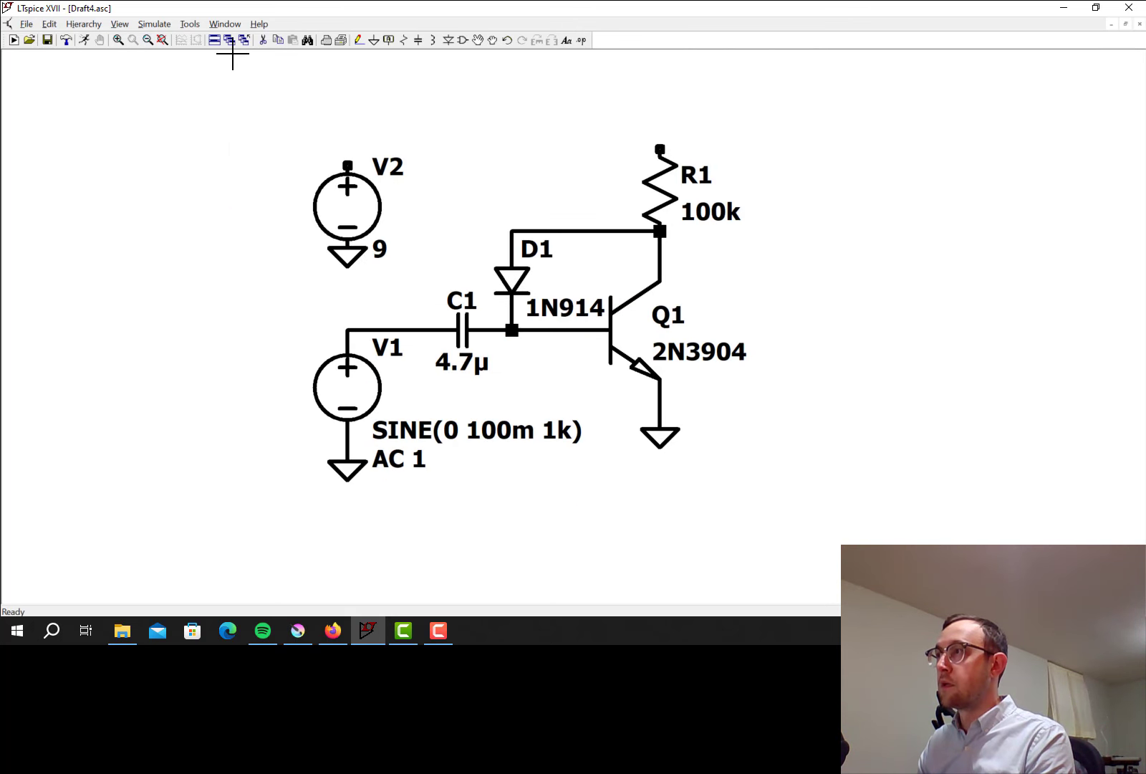
click(358, 40)
click(347, 166)
click(660, 149)
key(Escape)
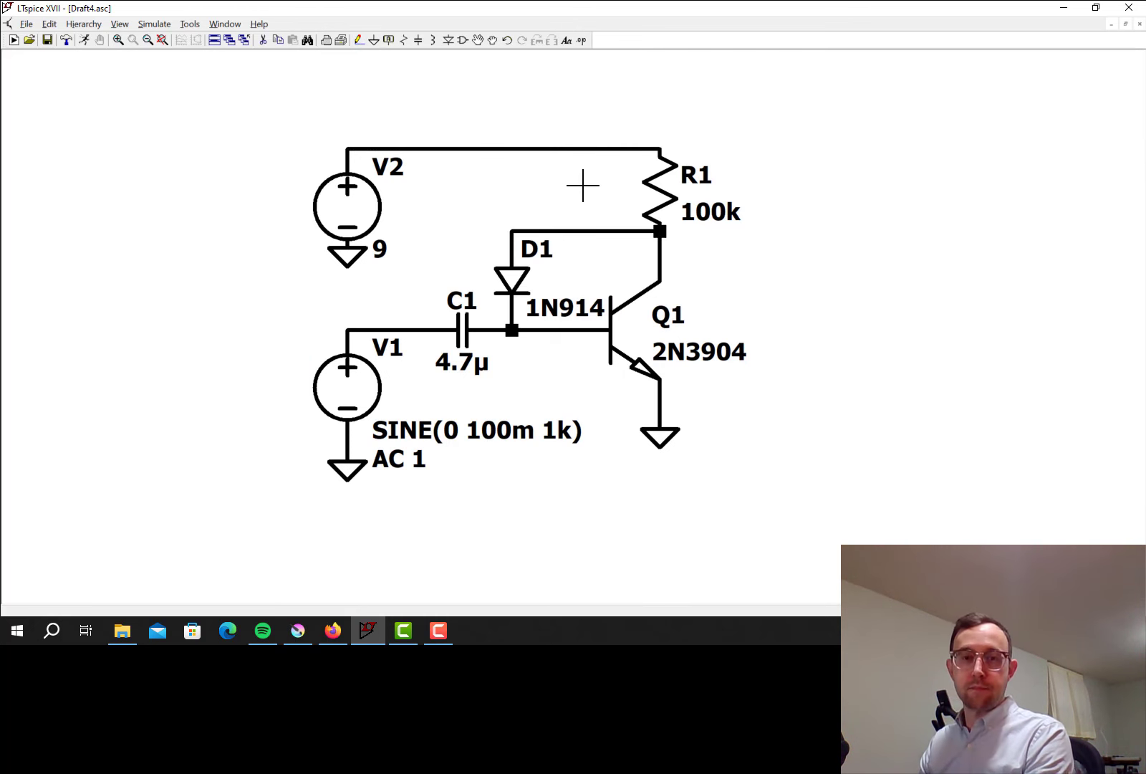
Step: Place horizontal capacitor C2 right of the collector, wire it in, and set it to 100n
key(c)
key(ctrl+r)
click(752, 264)
key(Escape)
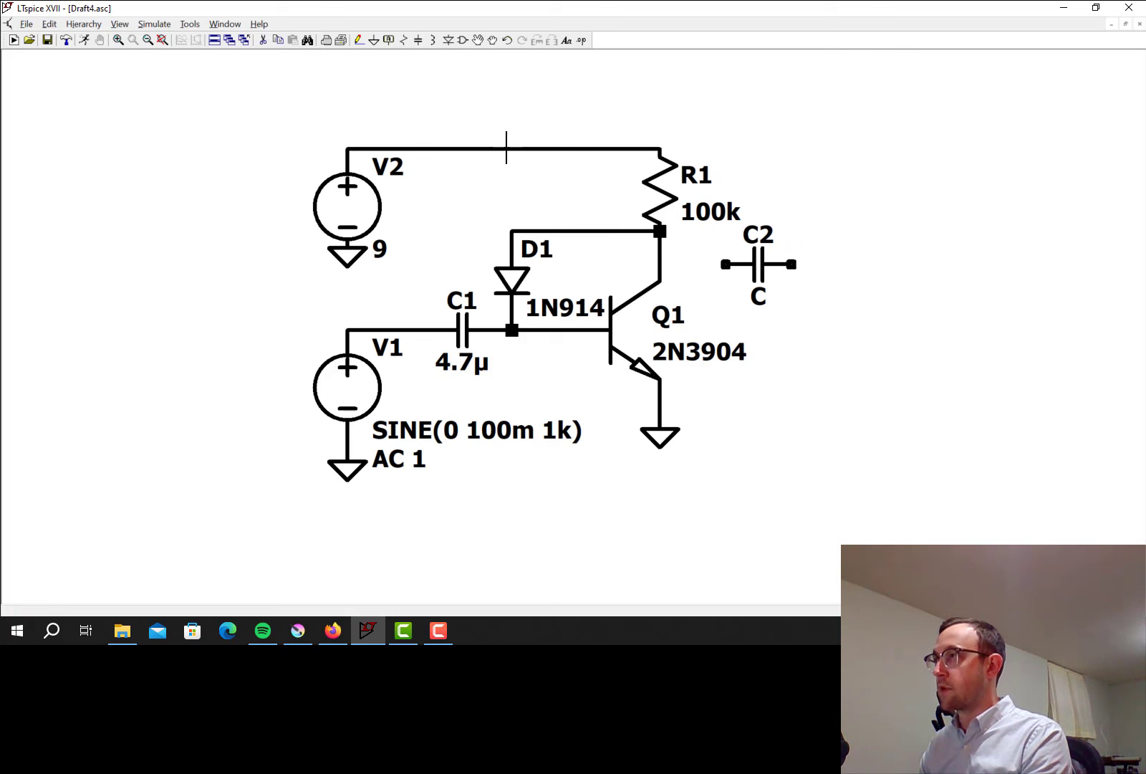
click(359, 40)
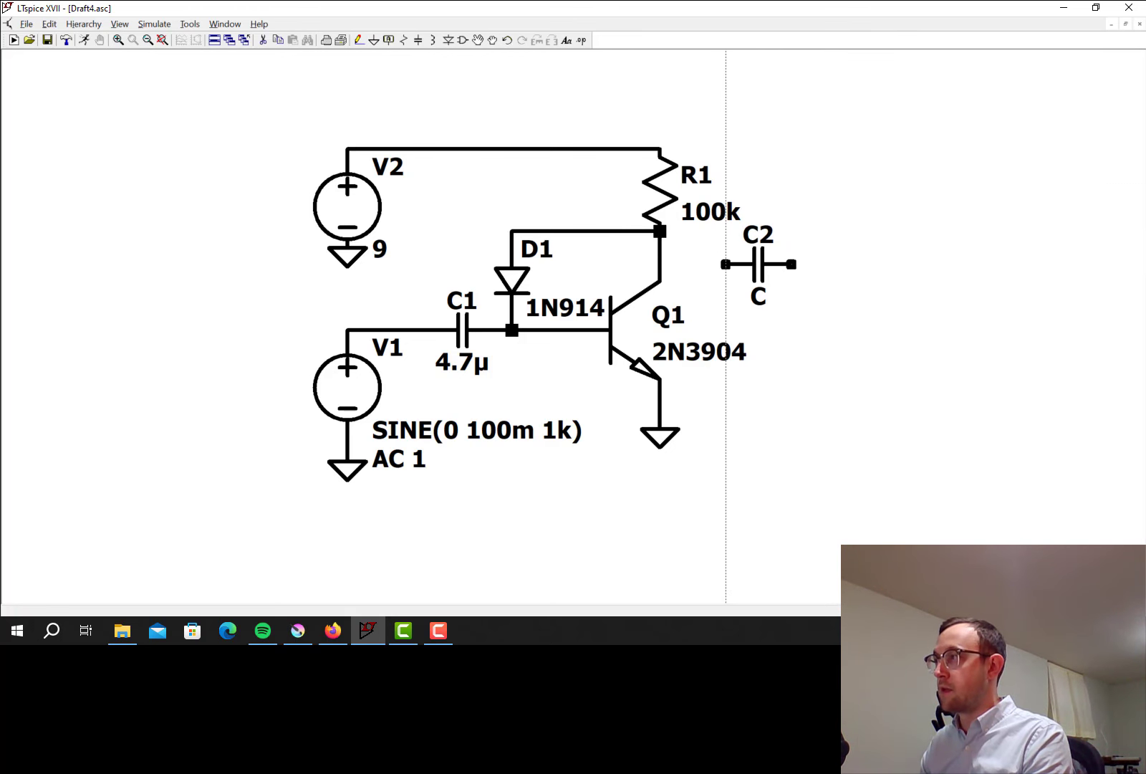
click(725, 263)
click(660, 264)
key(Escape)
right_click(775, 262)
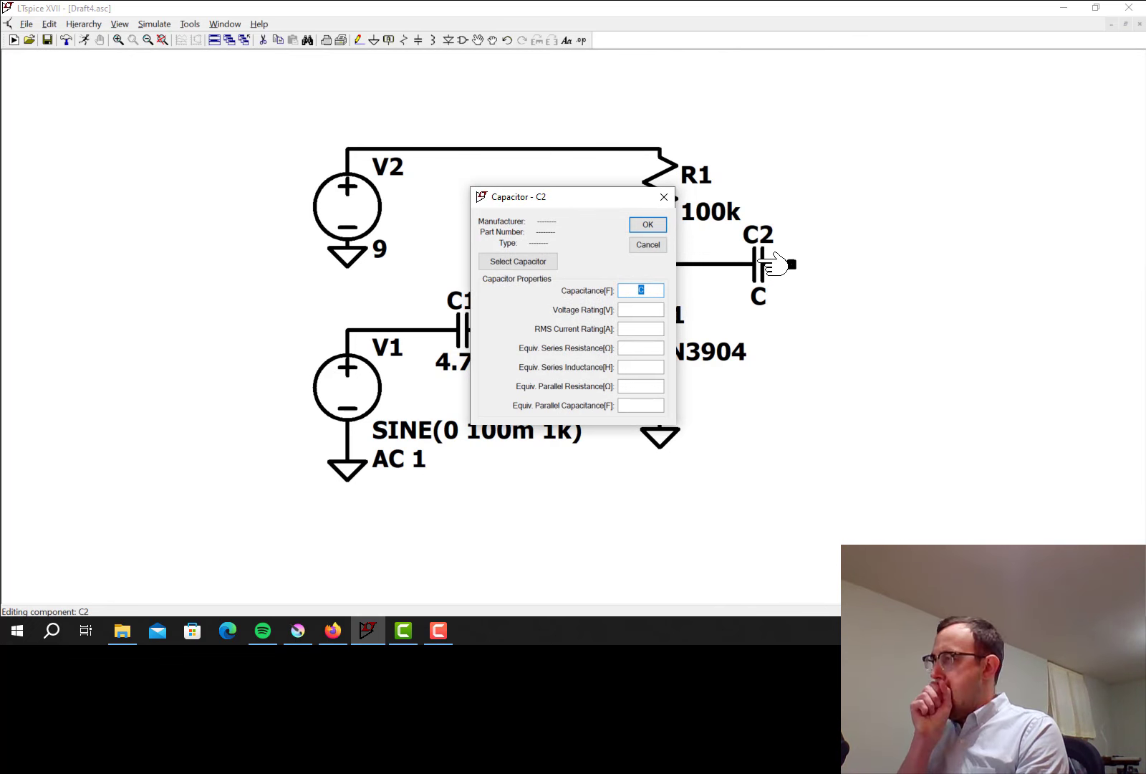
text(100n)
key(Return)
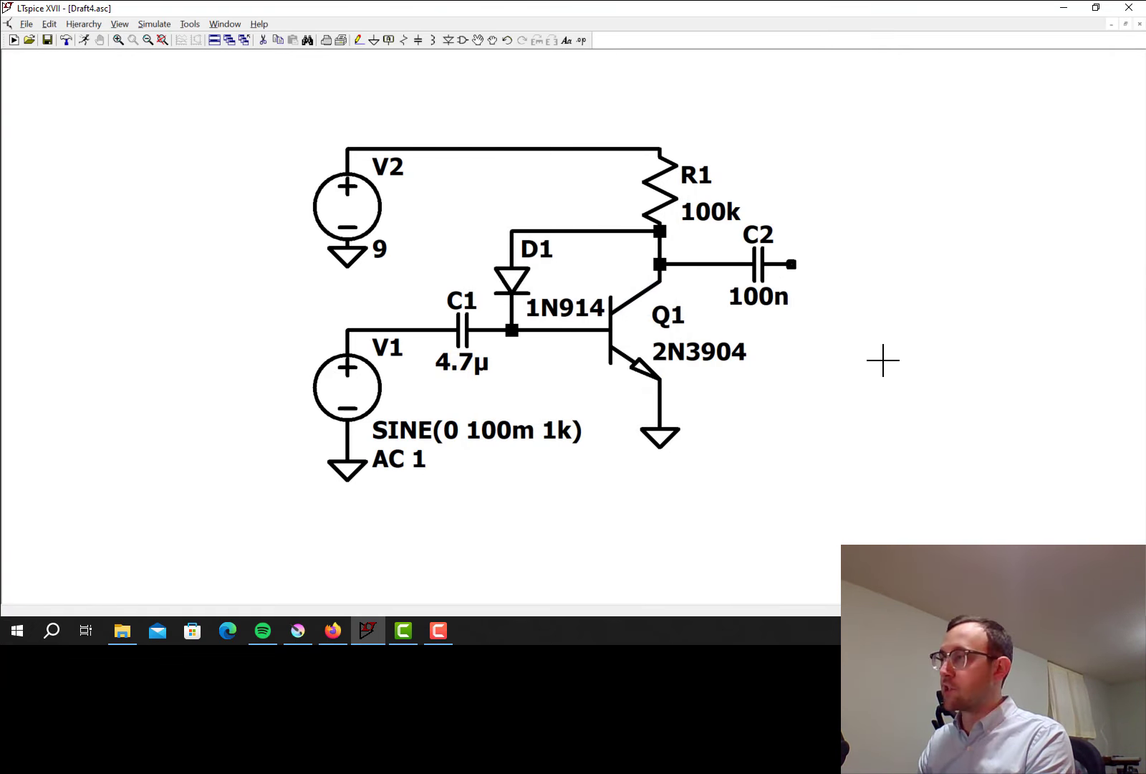
Step: Add grounded resistor R2 fed from C2's right terminal and set it to 100k
key(r)
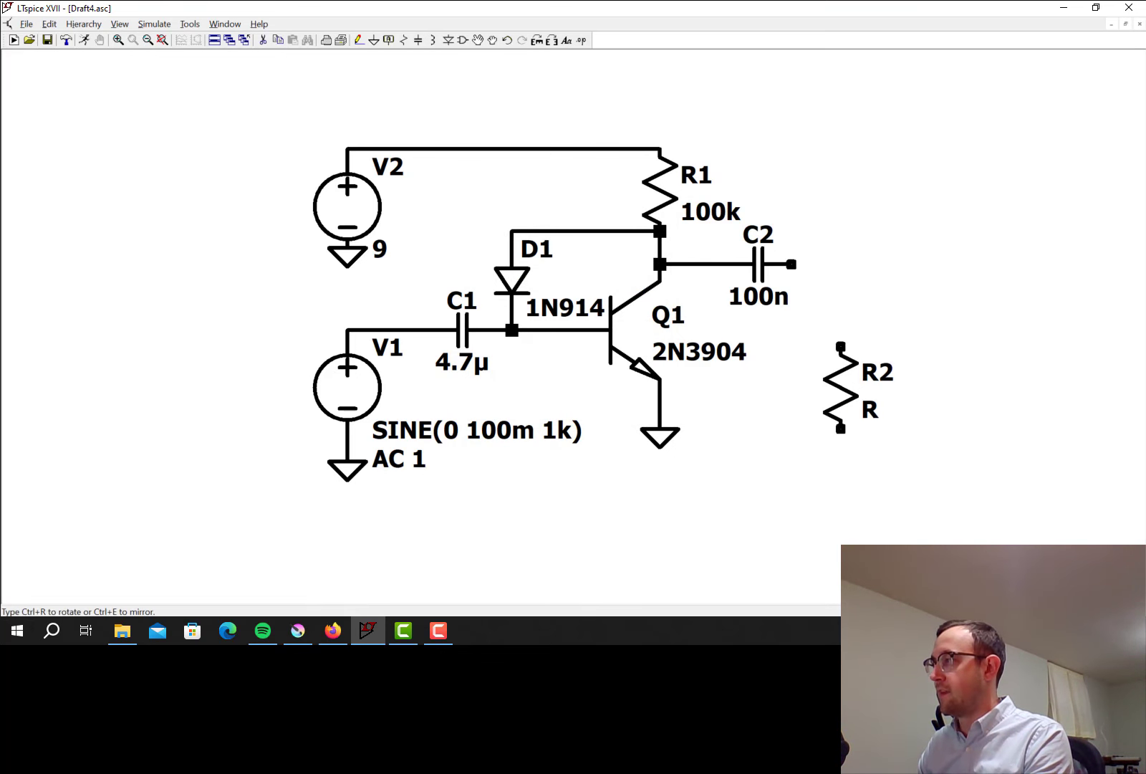
click(842, 375)
key(g)
click(840, 428)
click(358, 40)
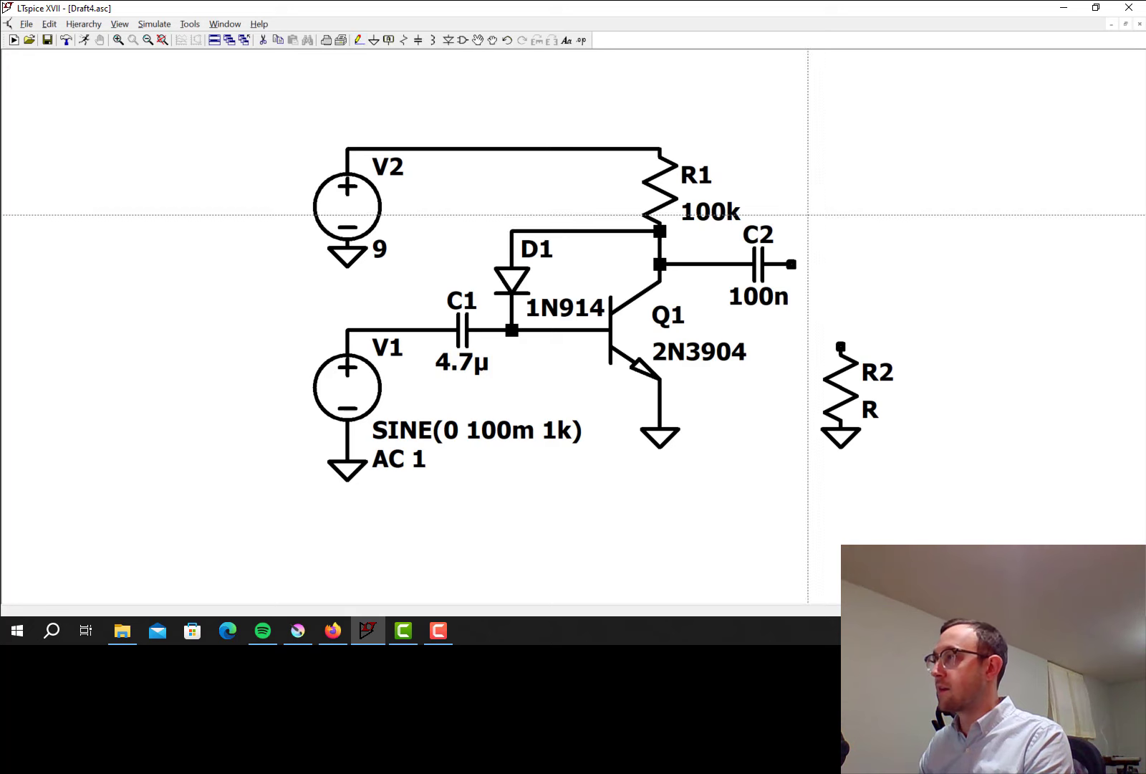
click(791, 265)
click(841, 346)
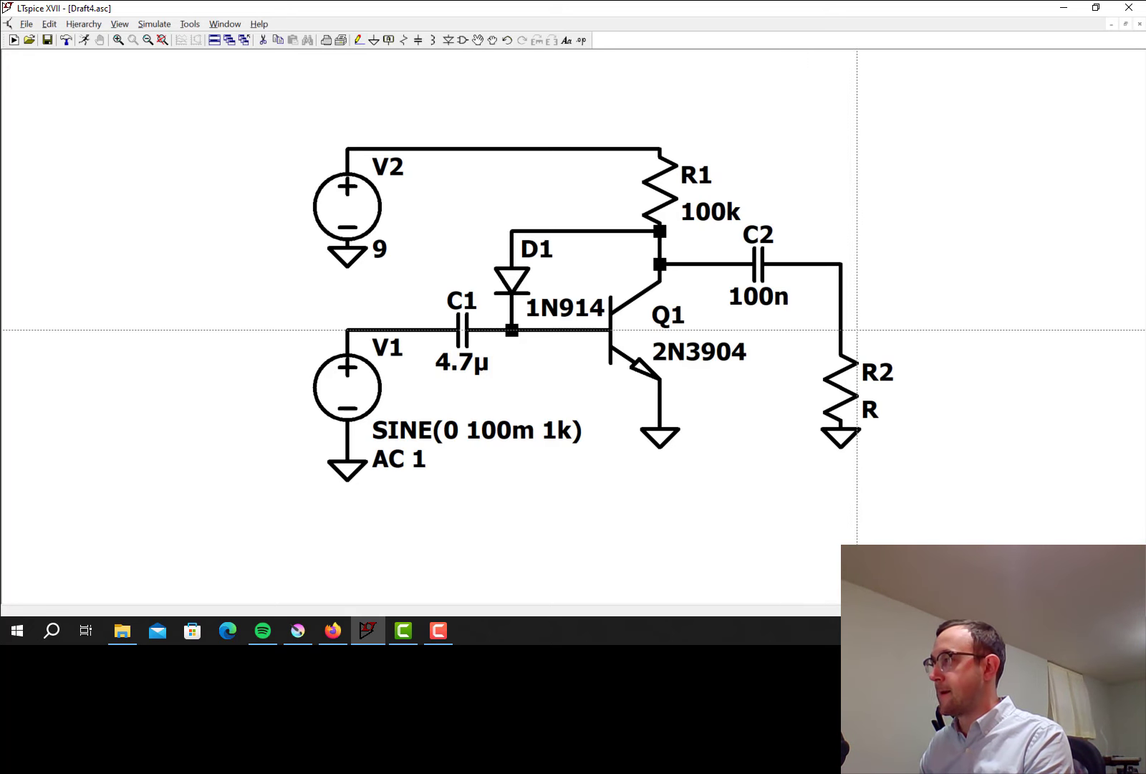
right_click(841, 346)
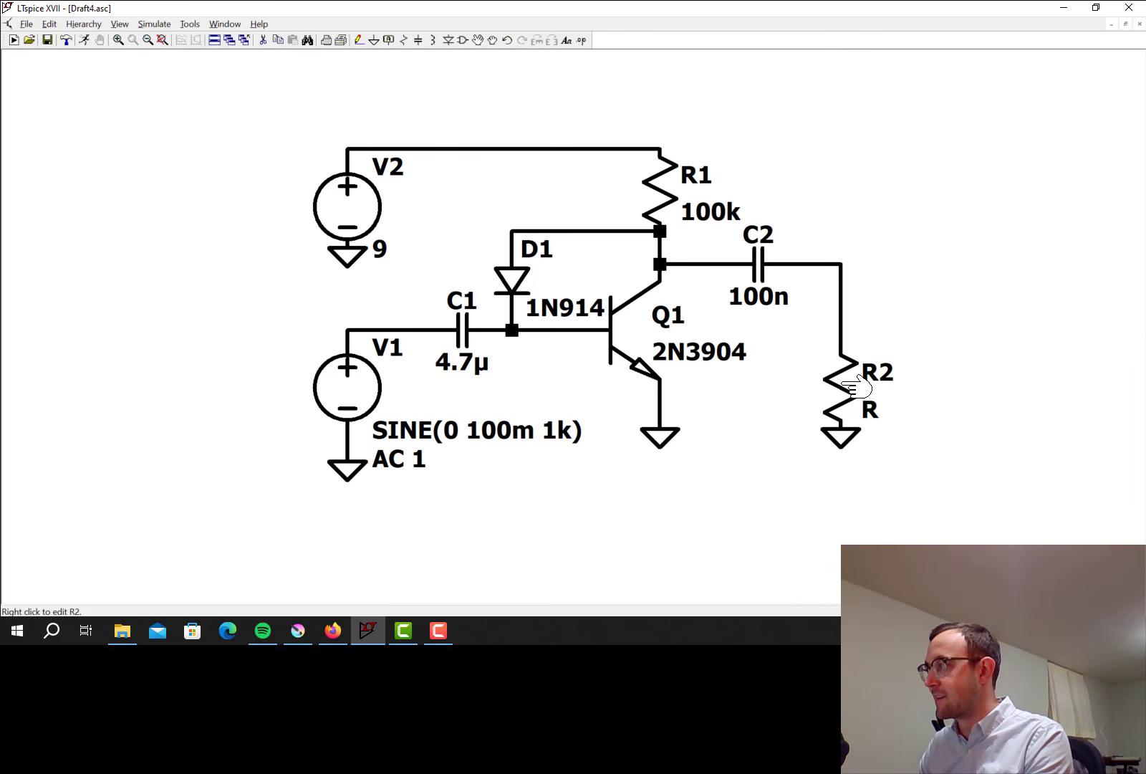
right_click(852, 387)
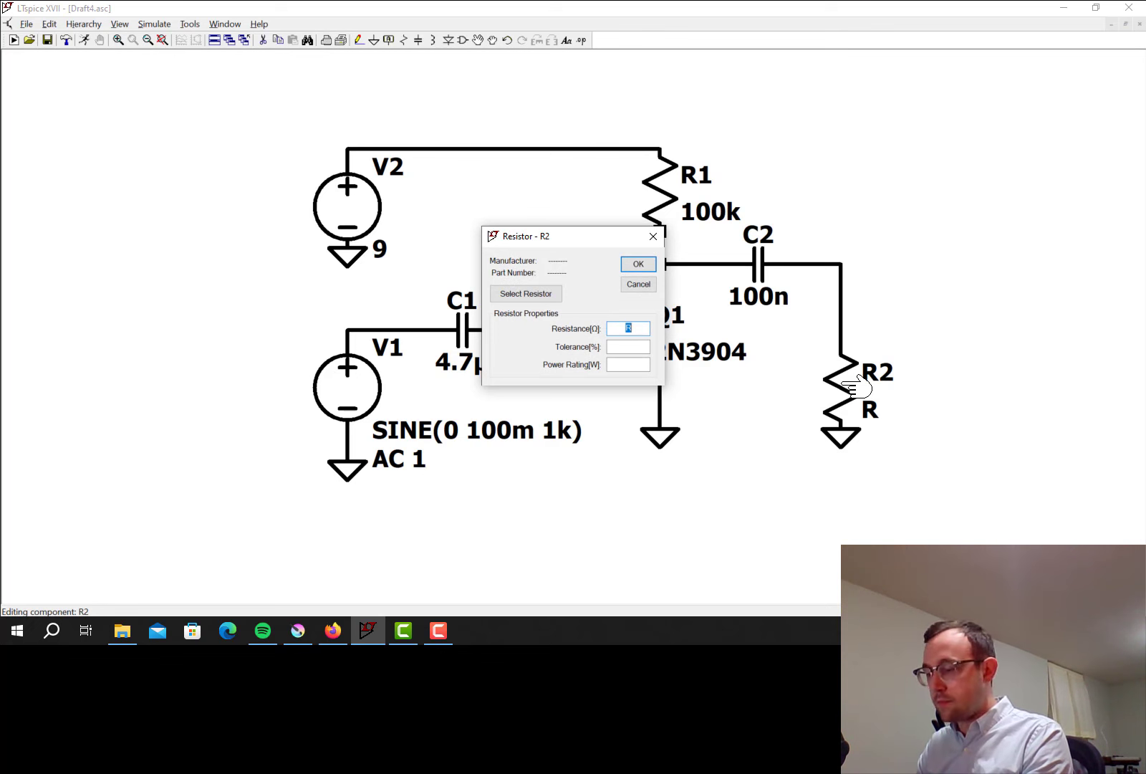
key(Return)
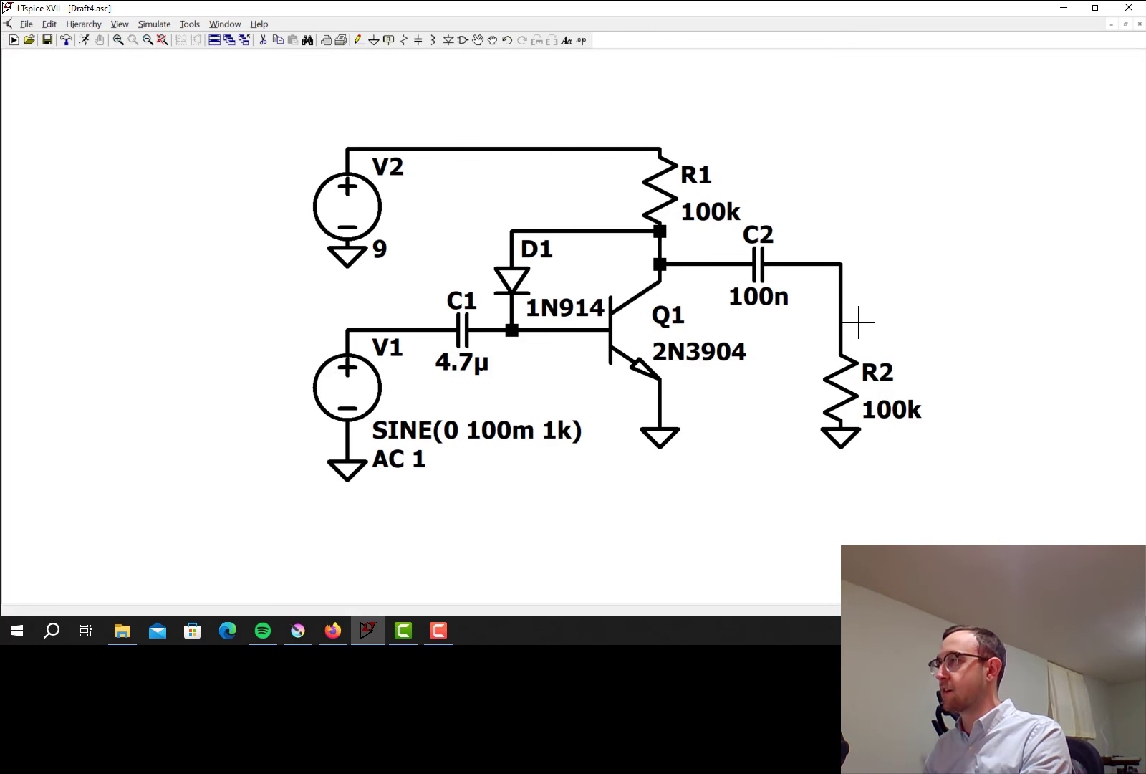
Step: Label the C2/R2 junction wire as net Vout
click(389, 41)
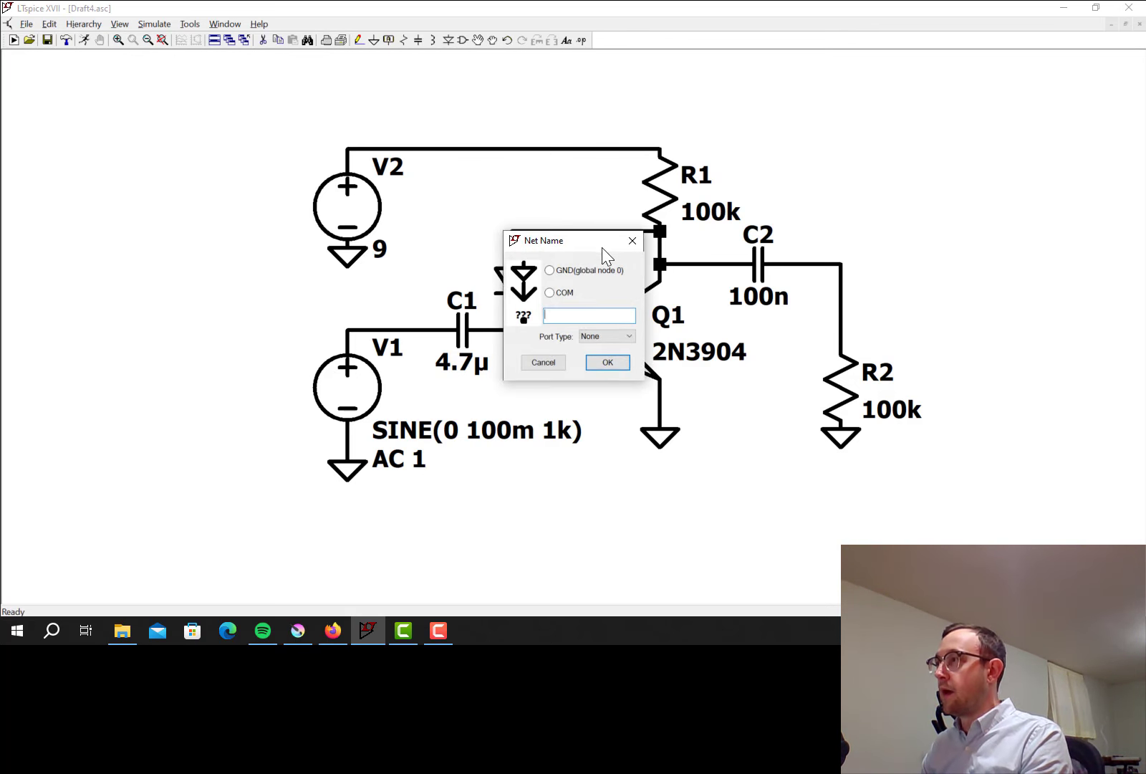
text(Vout)
key(Return)
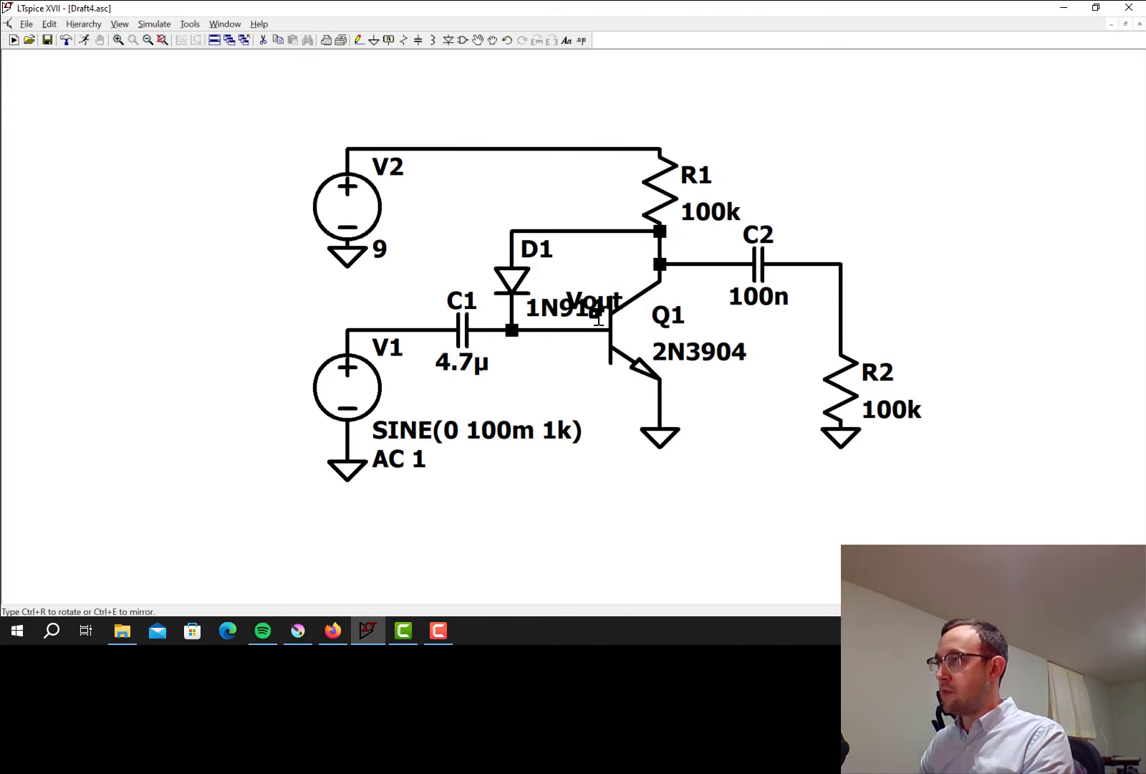
click(841, 264)
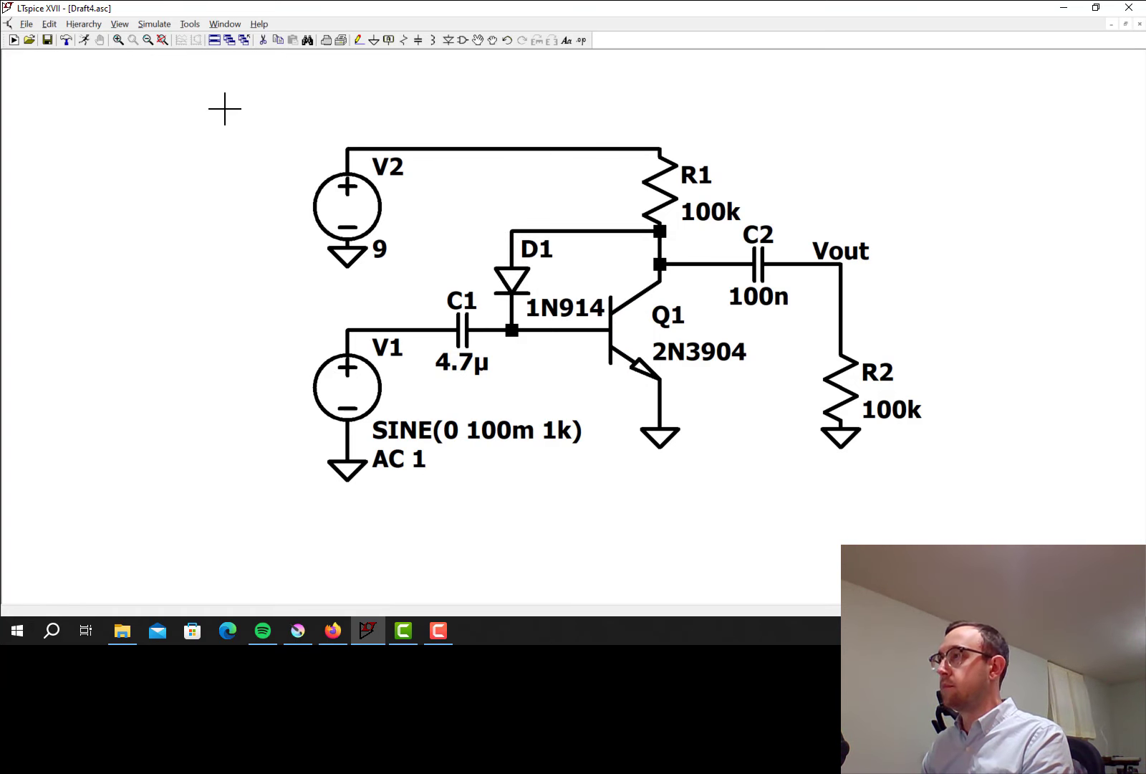
Step: Save the schematic as BassFuzz.asc
click(26, 24)
click(58, 91)
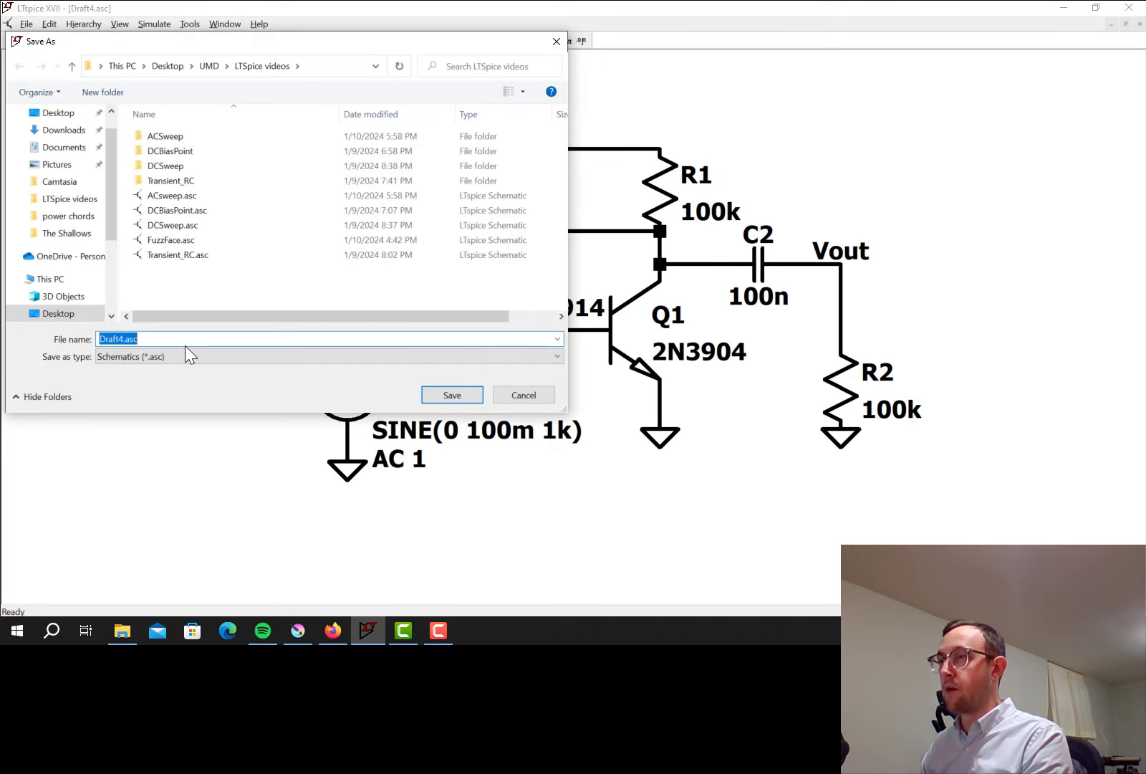
text(BassFuzz)
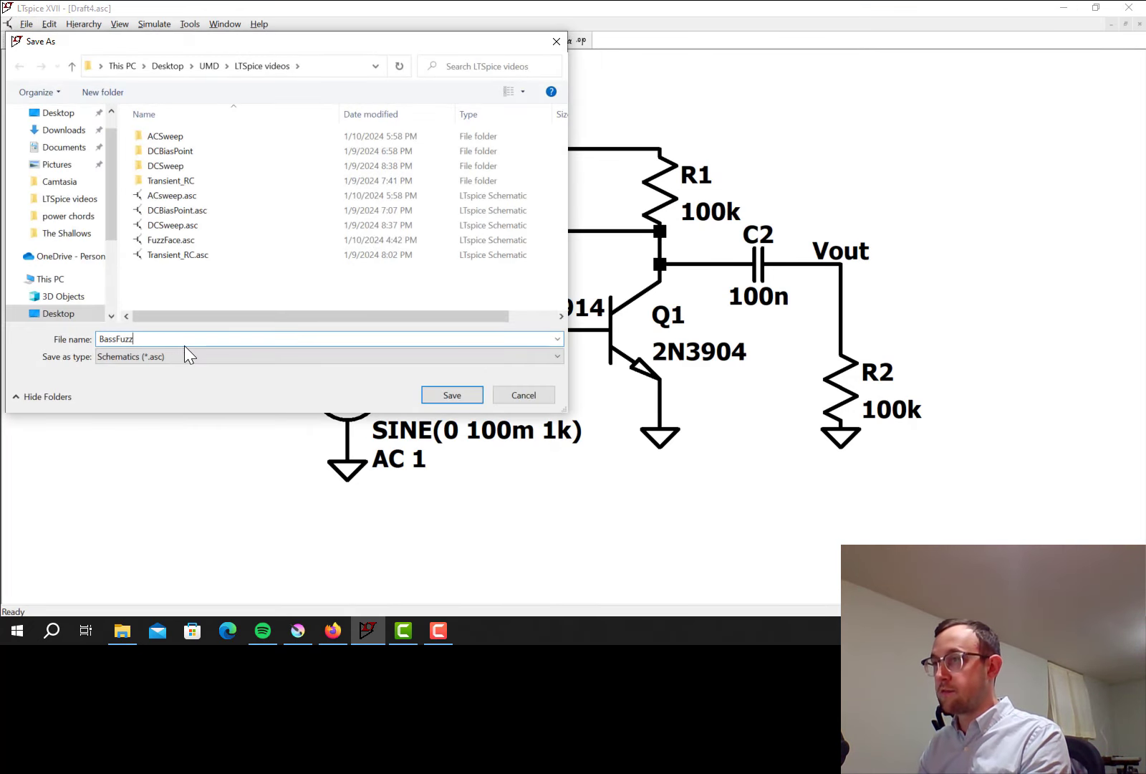
key(Return)
key(F3)
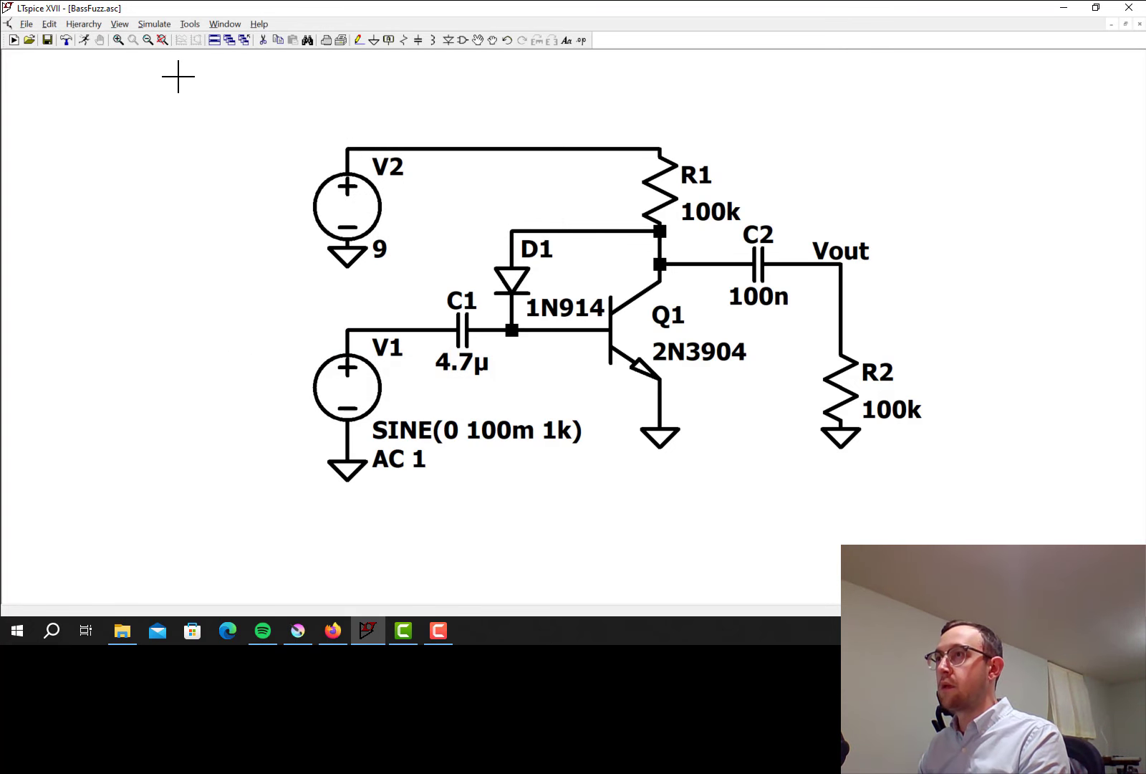
Step: Add a 10 ms transient analysis, placing the .tran 10m directive above the circuit
click(155, 24)
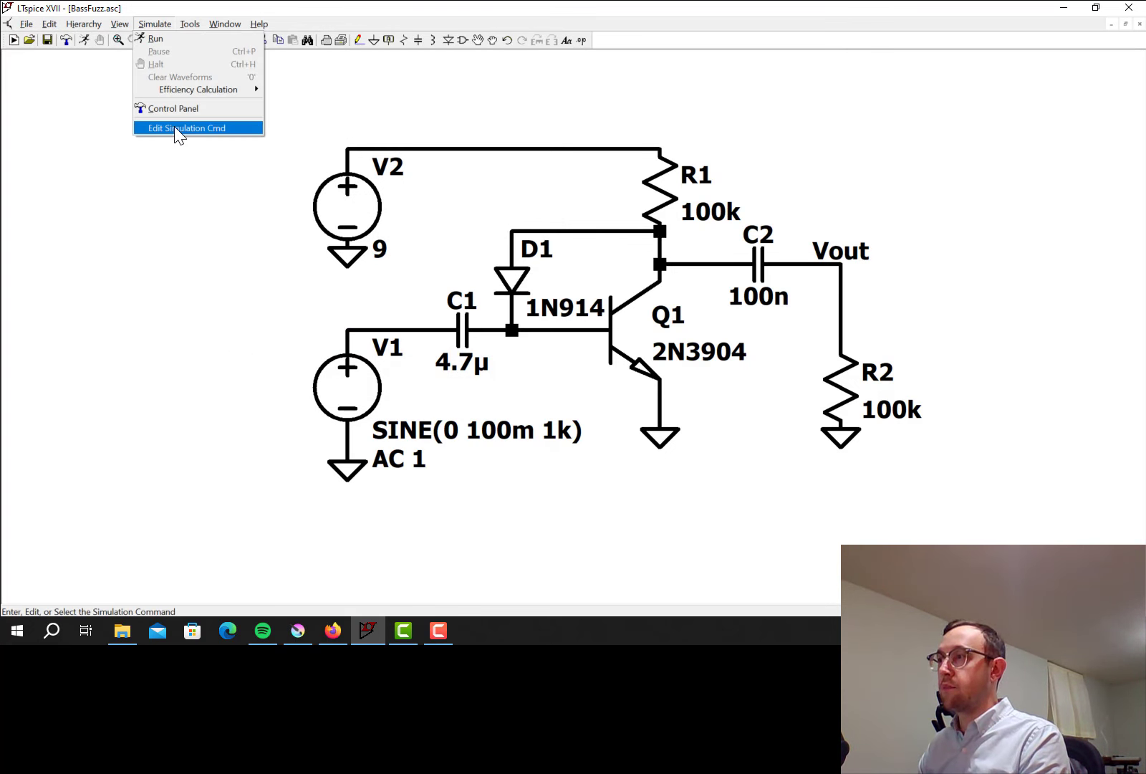
click(173, 128)
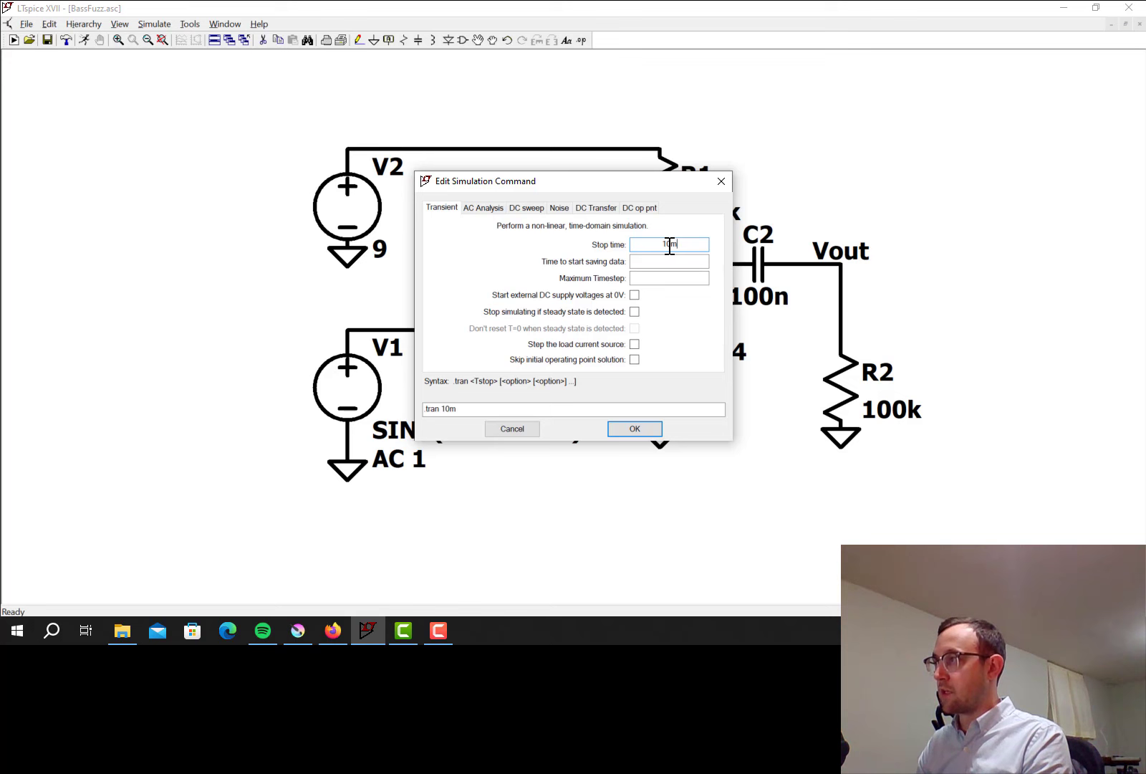
key(Return)
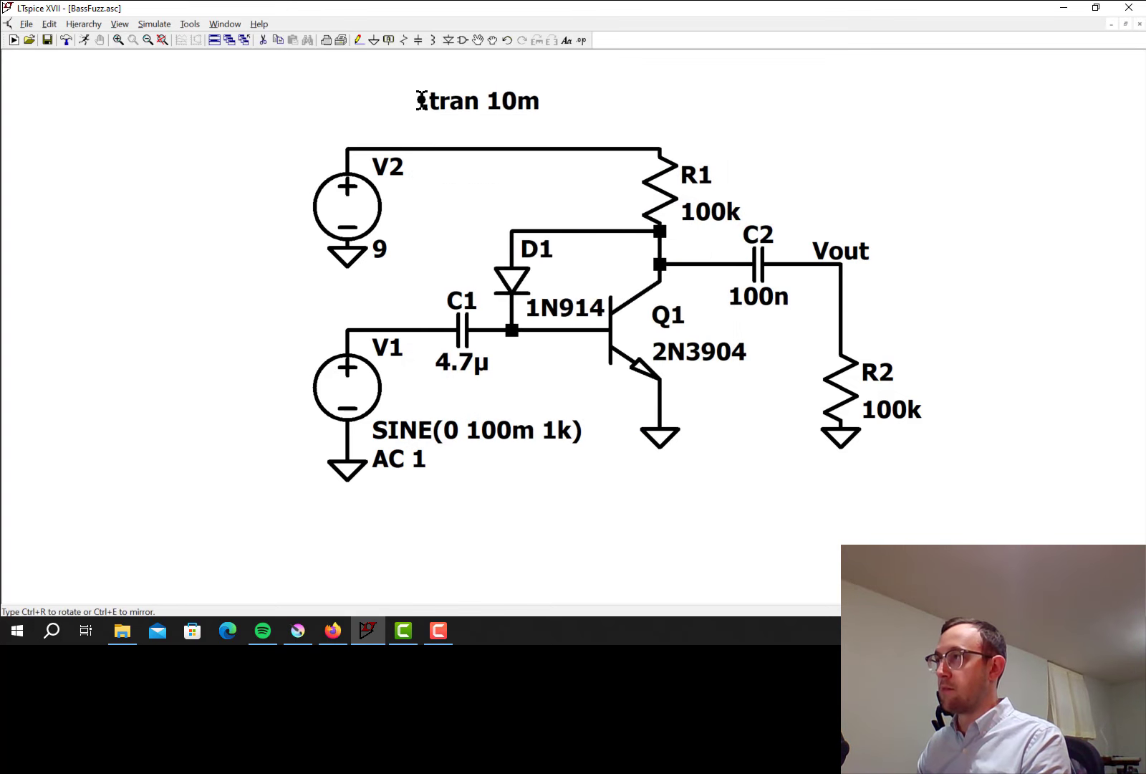
click(424, 102)
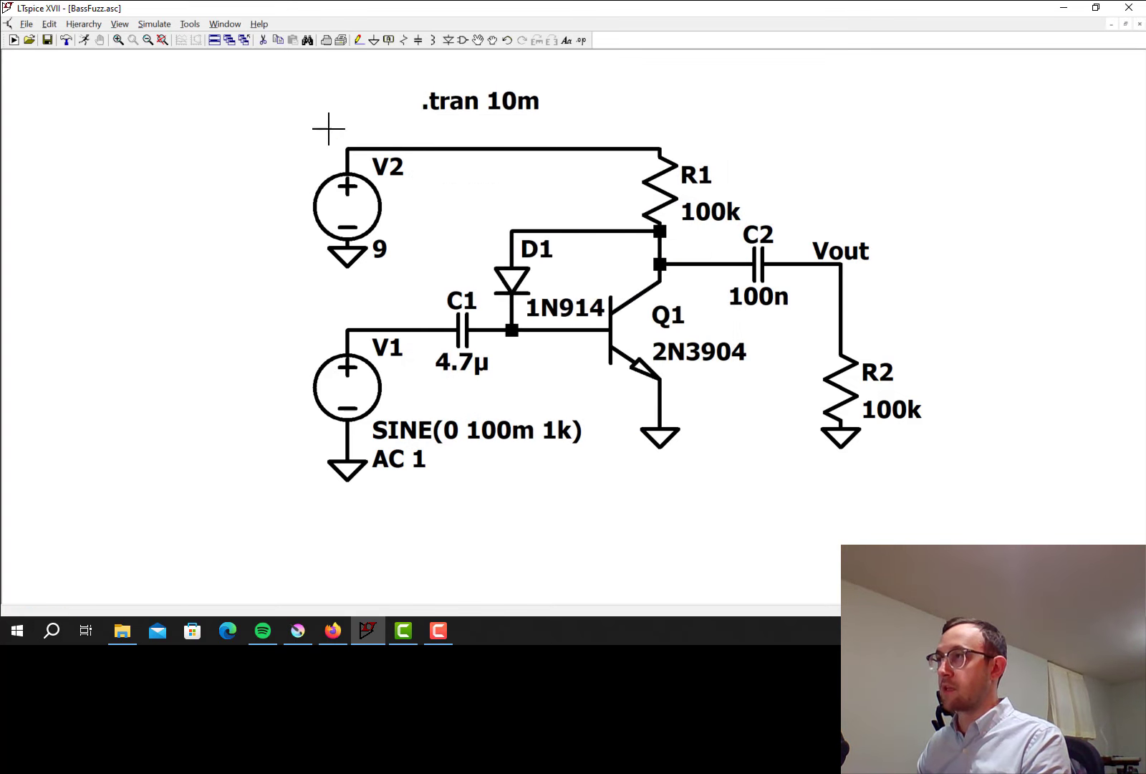
Step: Run the simulation and plot the input V(n003) alongside the clipped Vout
click(155, 23)
click(159, 38)
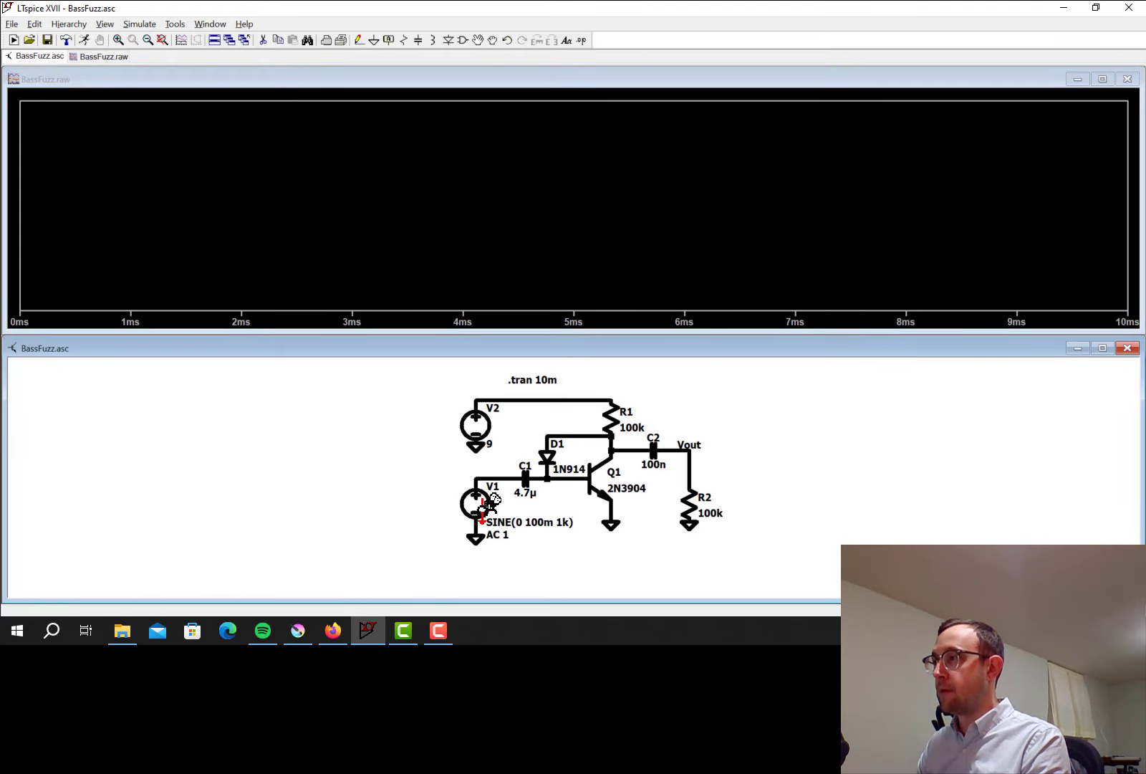
click(479, 473)
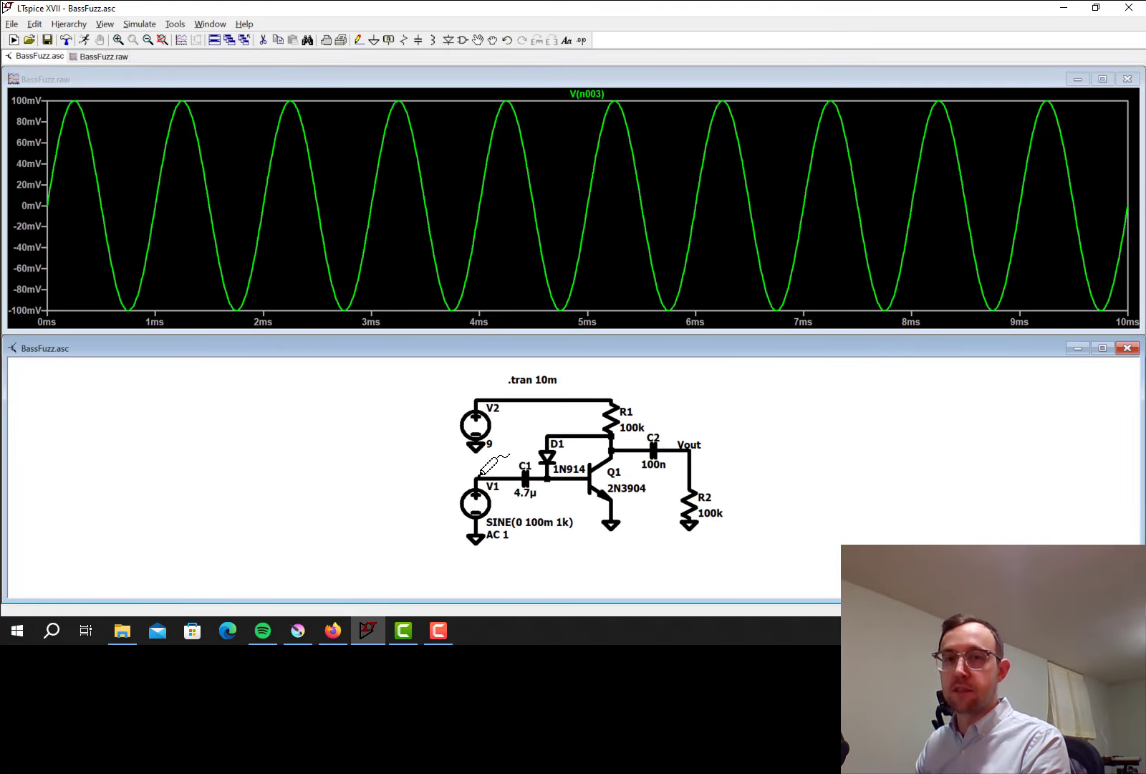
click(693, 449)
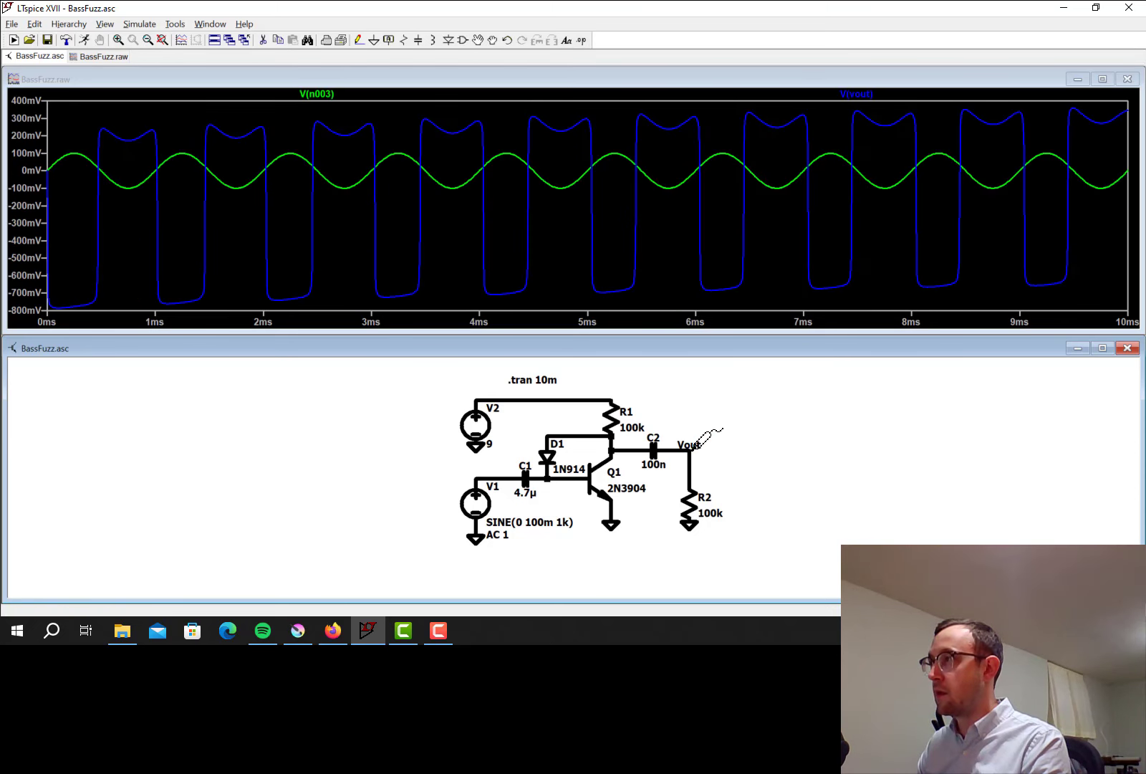
Step: Display the FFT spectra of V(vout) and V(n003) in the BassFuzz.fft window
right_click(670, 208)
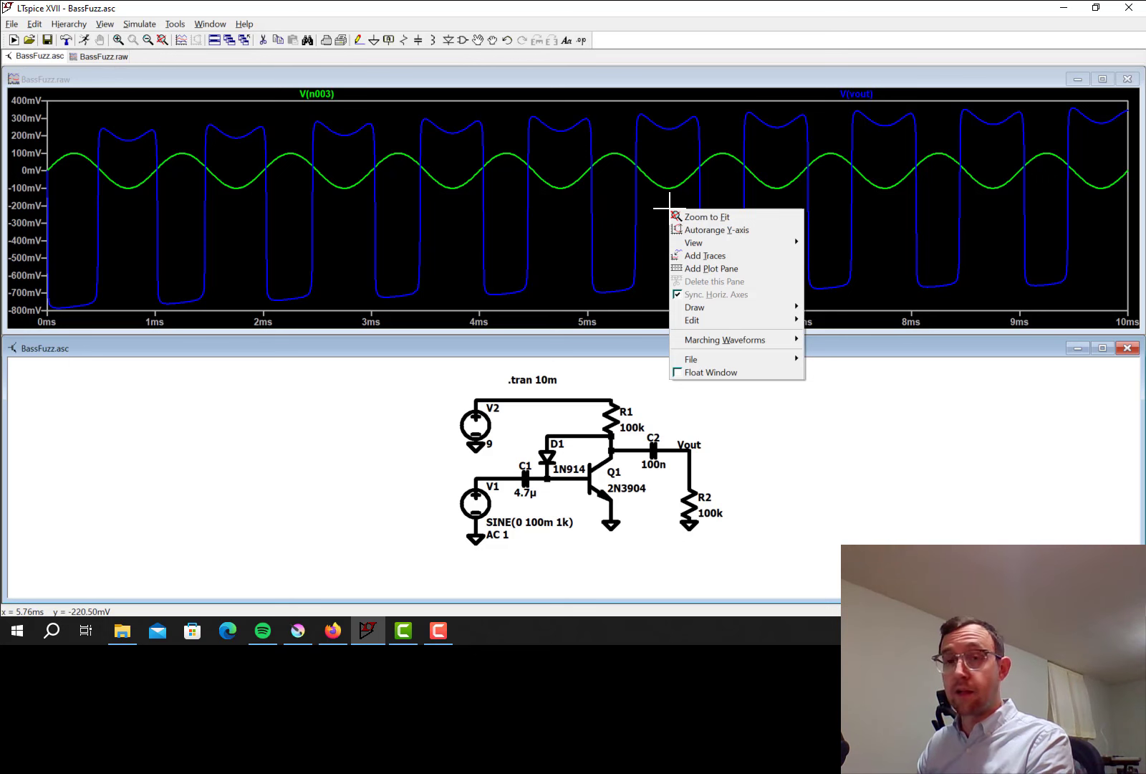
mouse_move(736, 242)
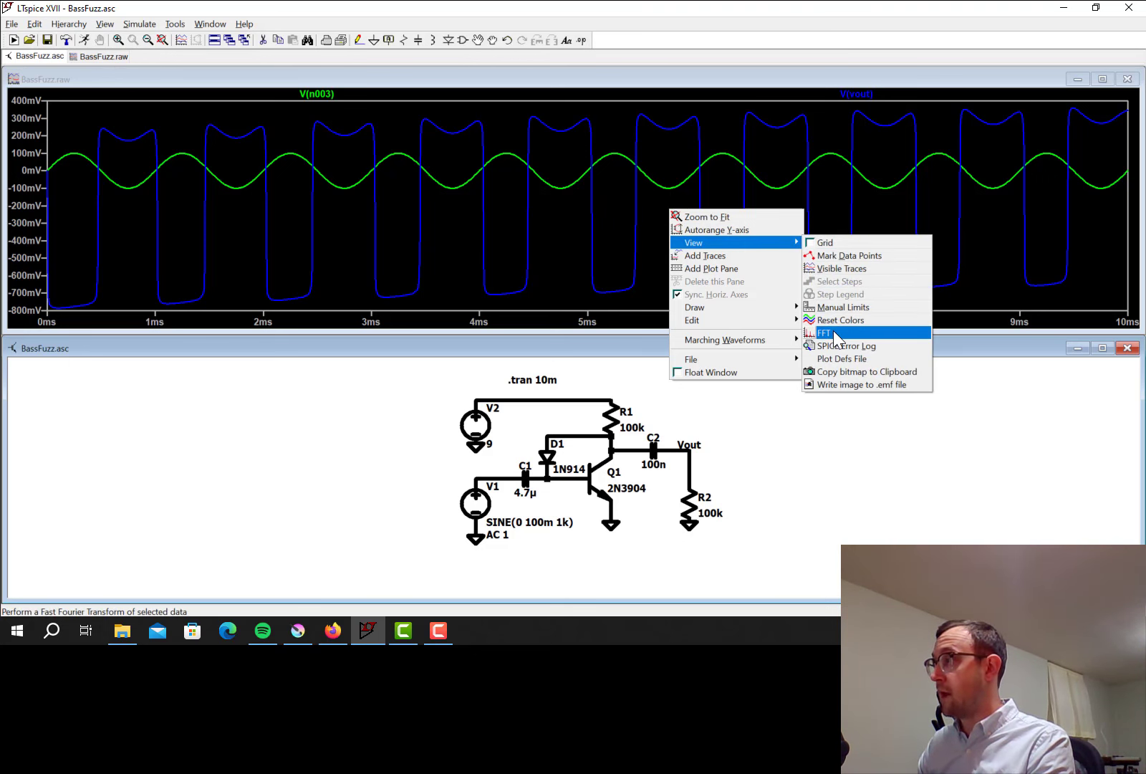
click(833, 331)
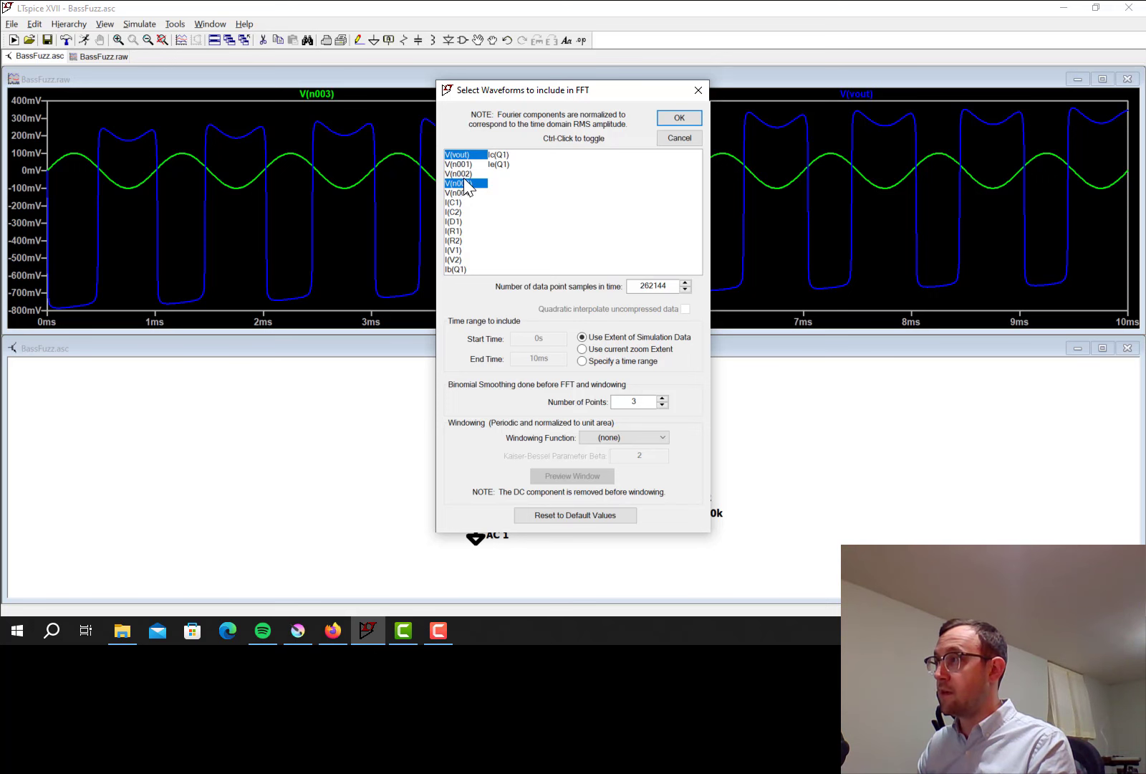
click(689, 119)
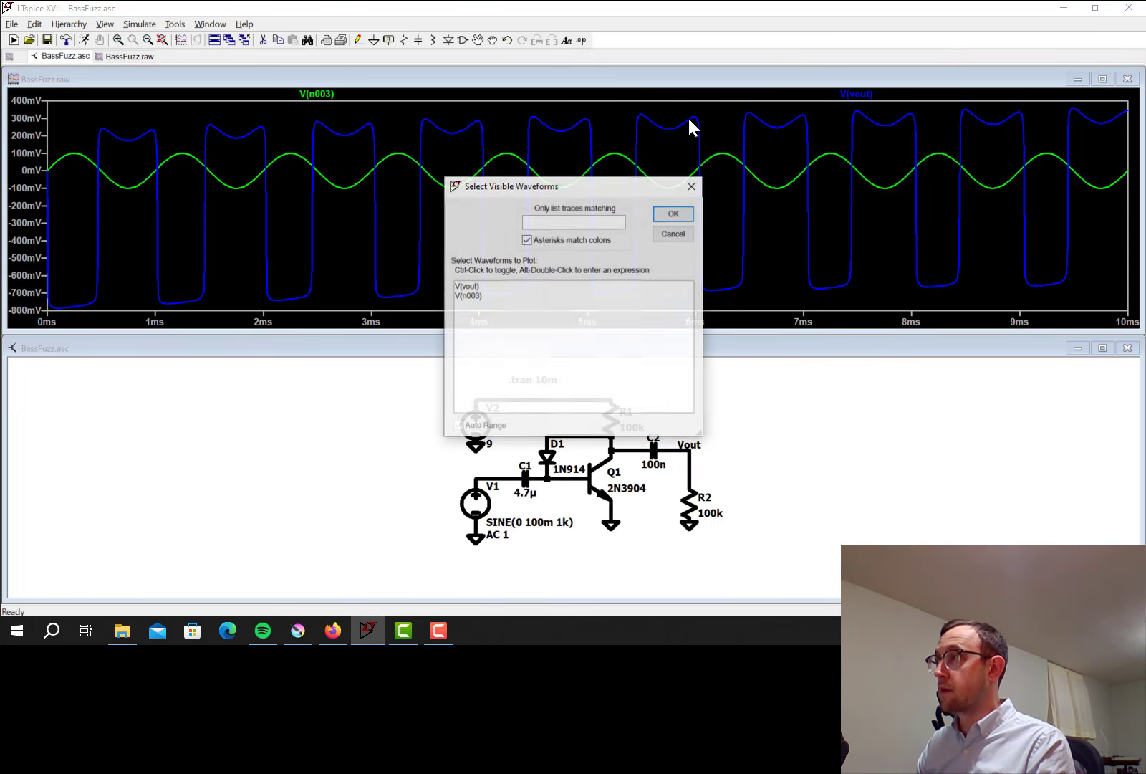
click(467, 286)
ctrl+click(473, 296)
click(674, 215)
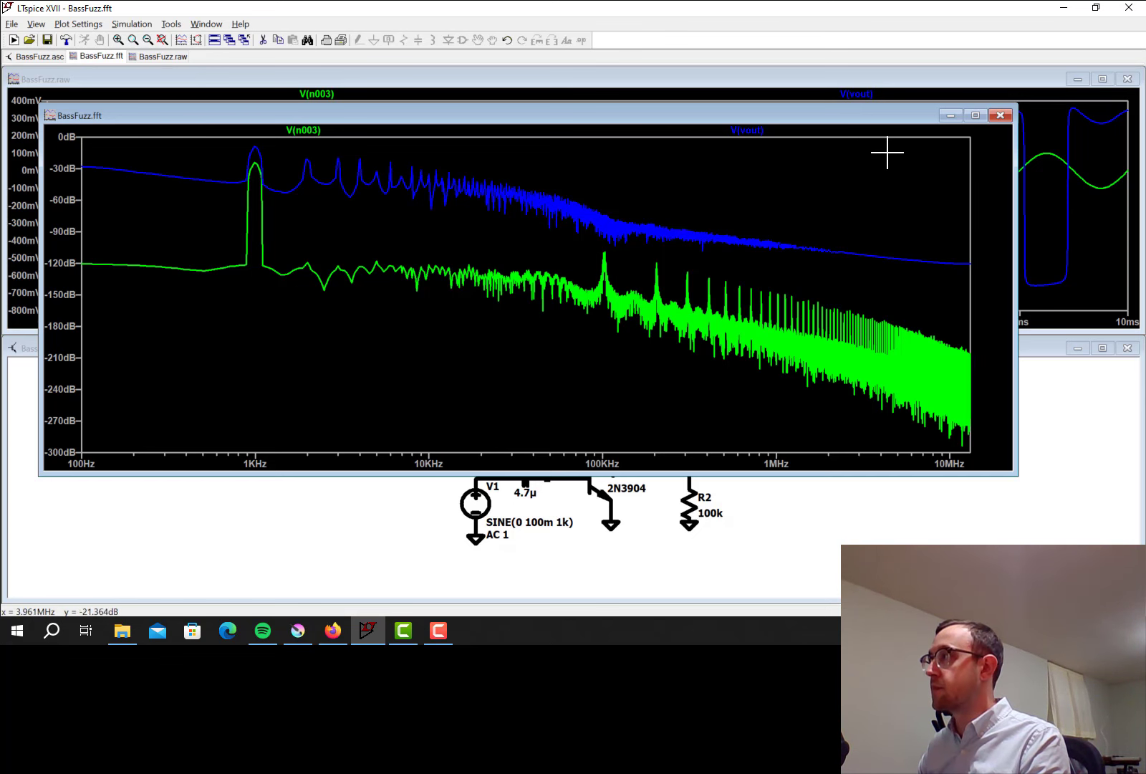
Step: Close the FFT window and change the .tran directive to a decade AC sweep
click(993, 113)
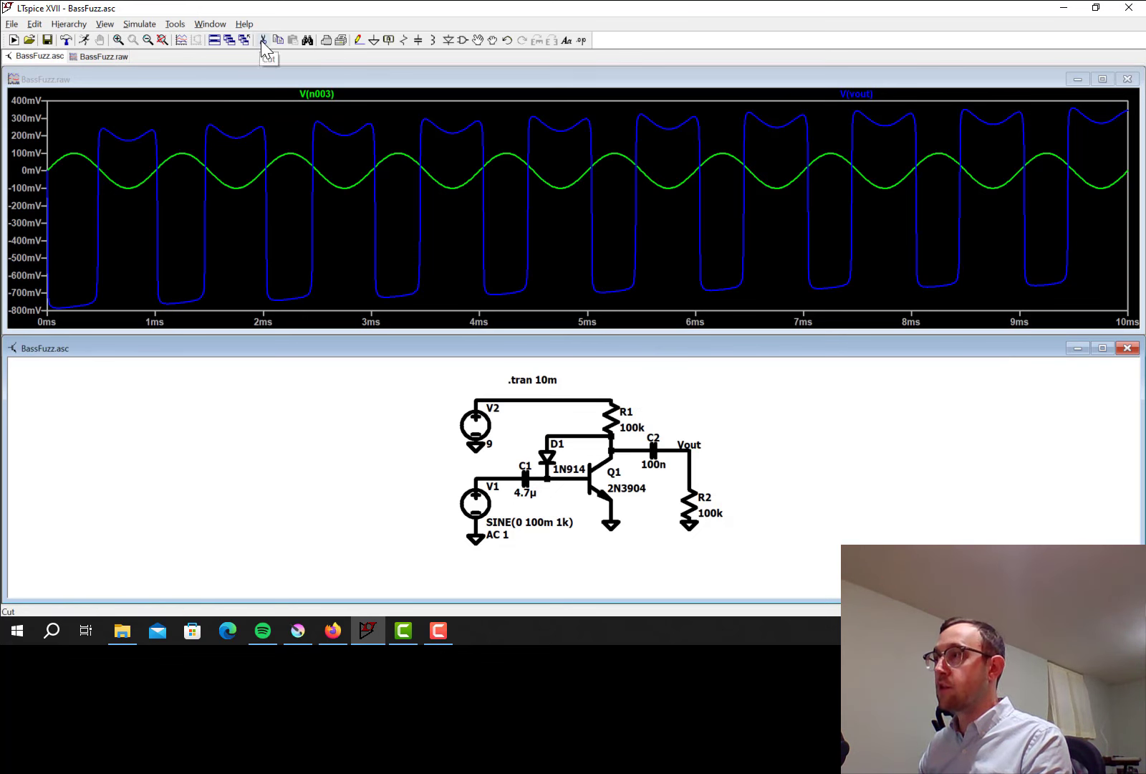
right_click(521, 377)
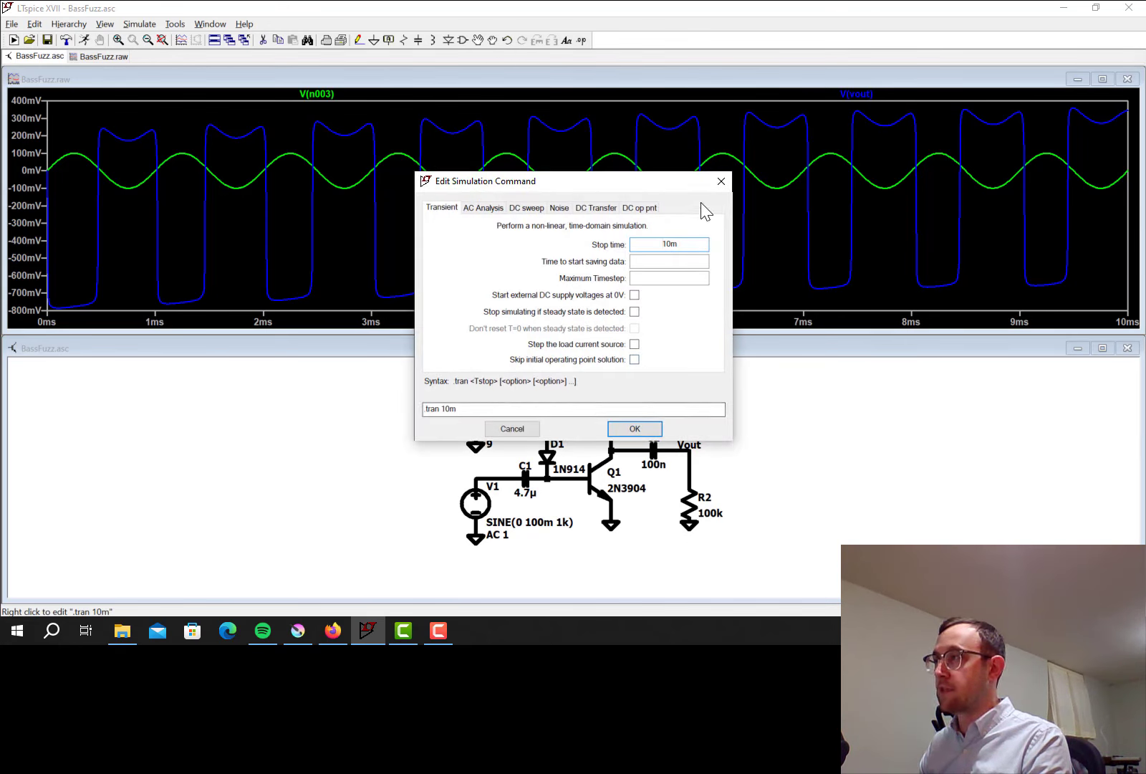
click(483, 208)
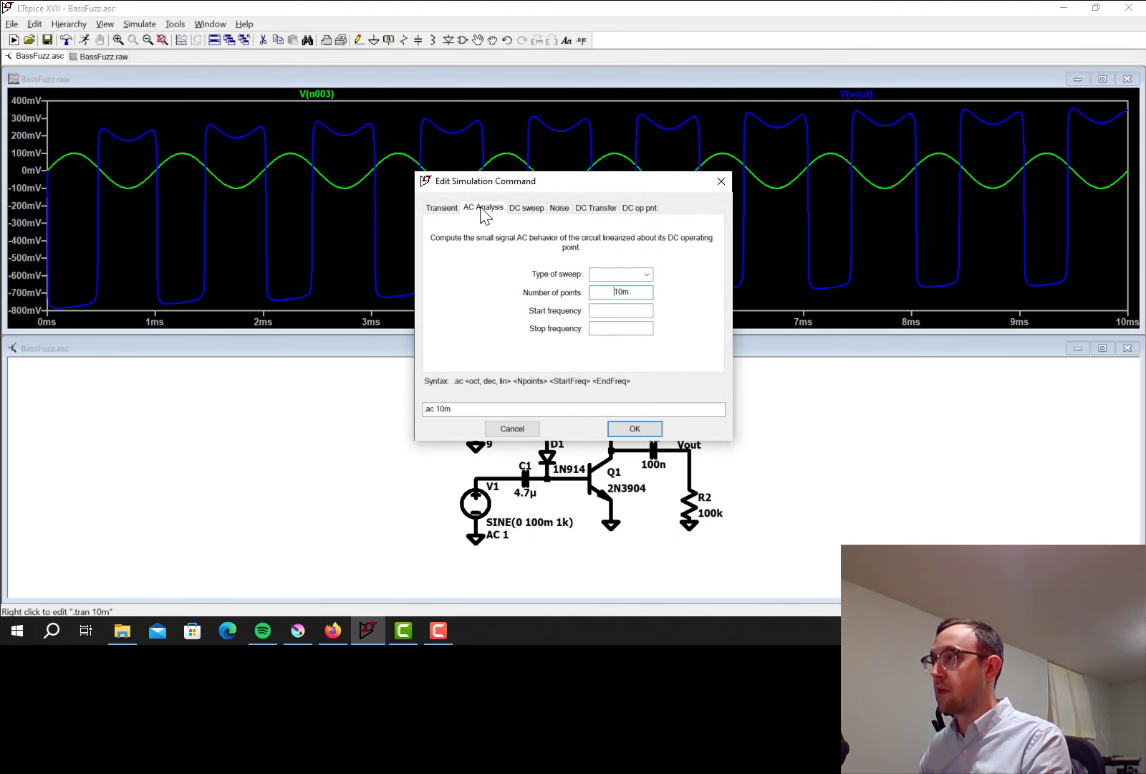
click(647, 274)
click(630, 299)
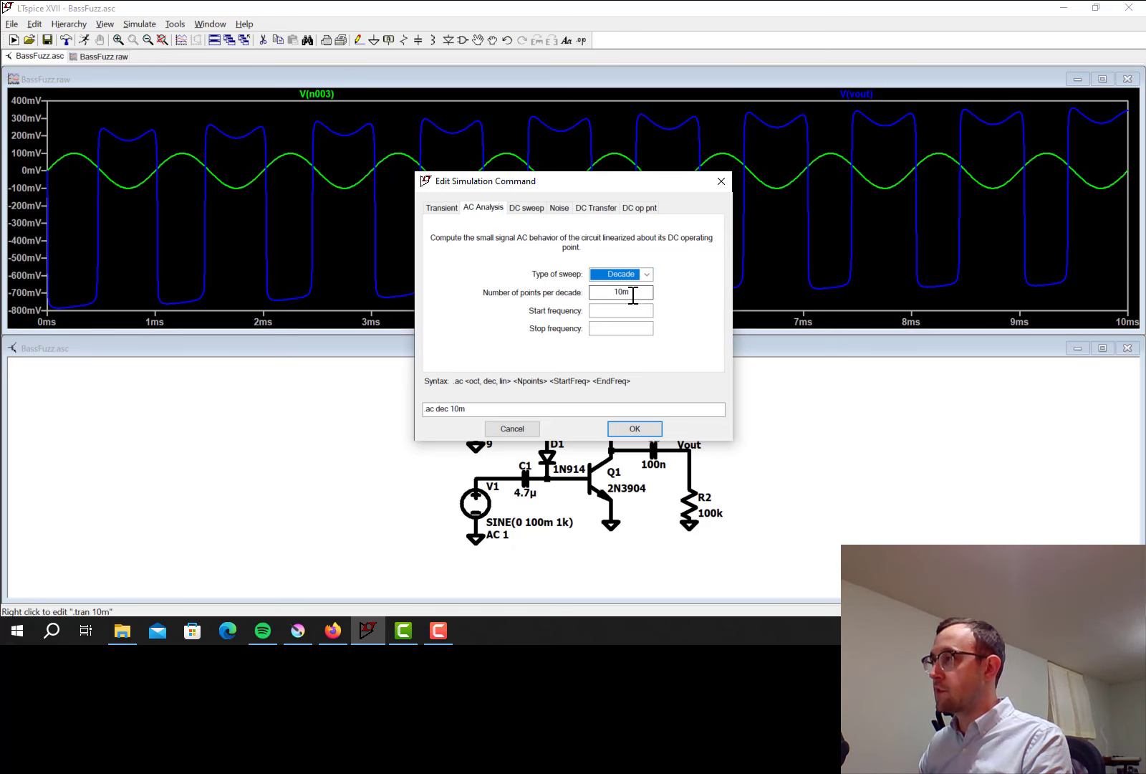
Step: Set 100 points per decade from 1 to 1Meg, place the .ac directive, and fit the view
double_click(629, 290)
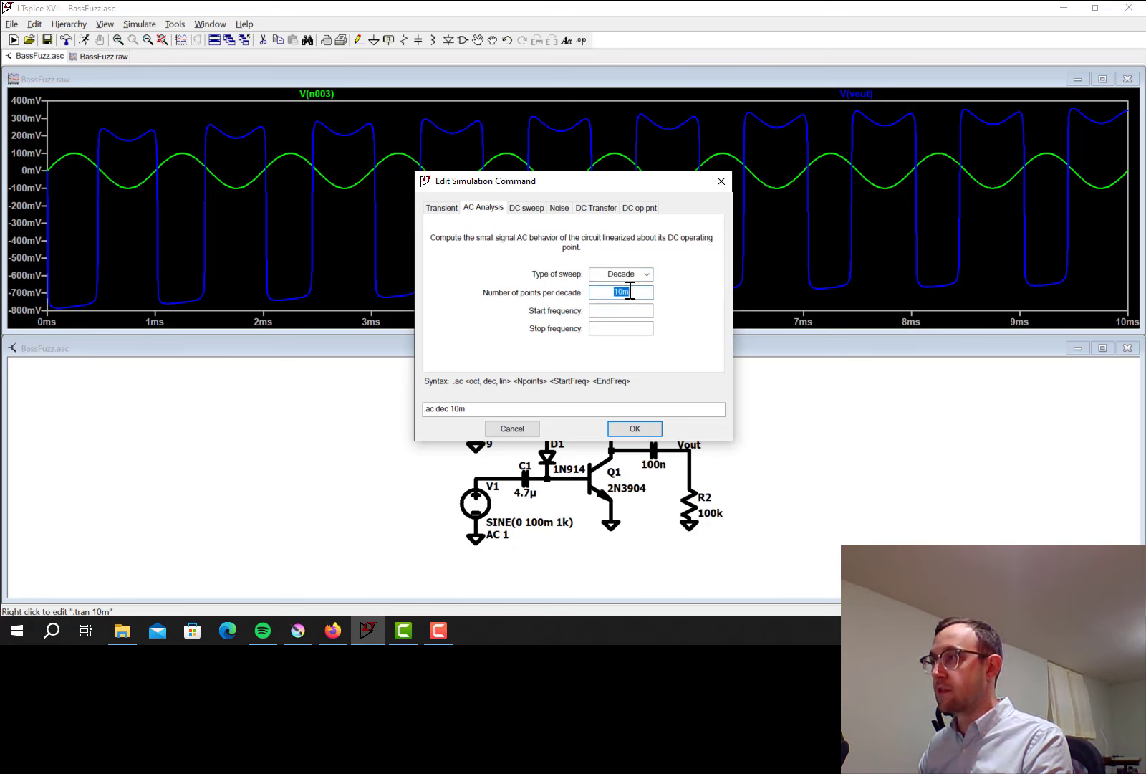
text(100)
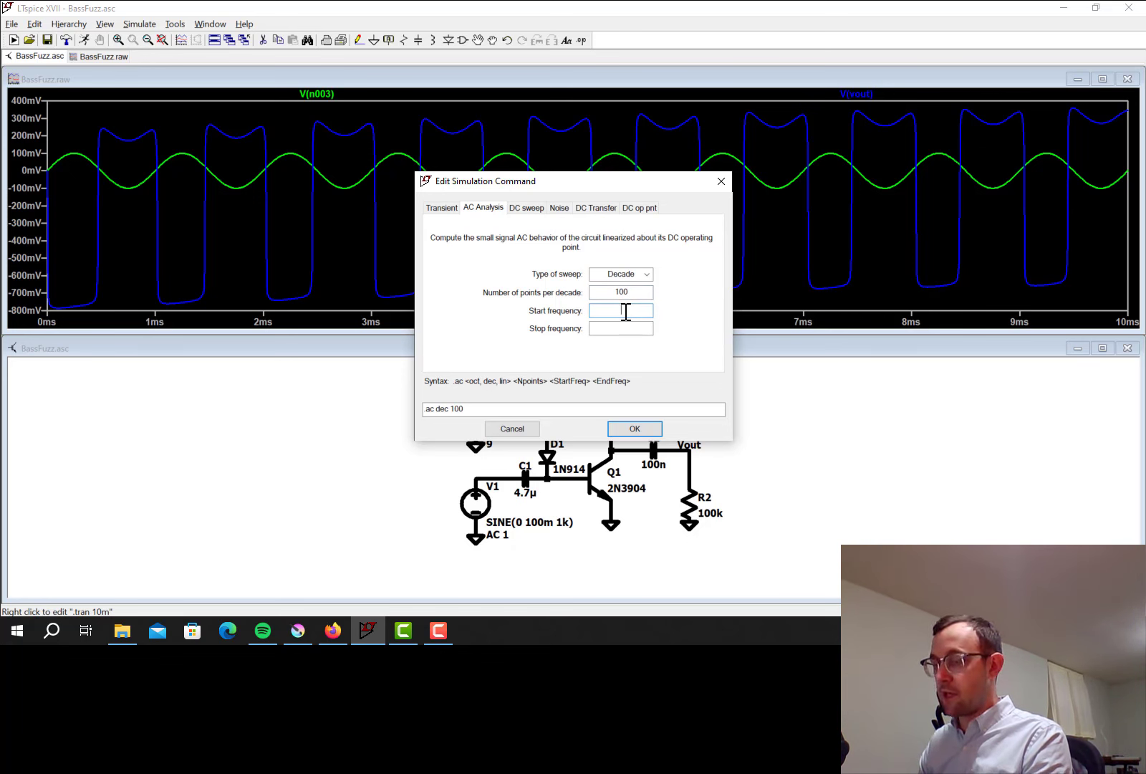
click(626, 311)
text(1)
click(629, 328)
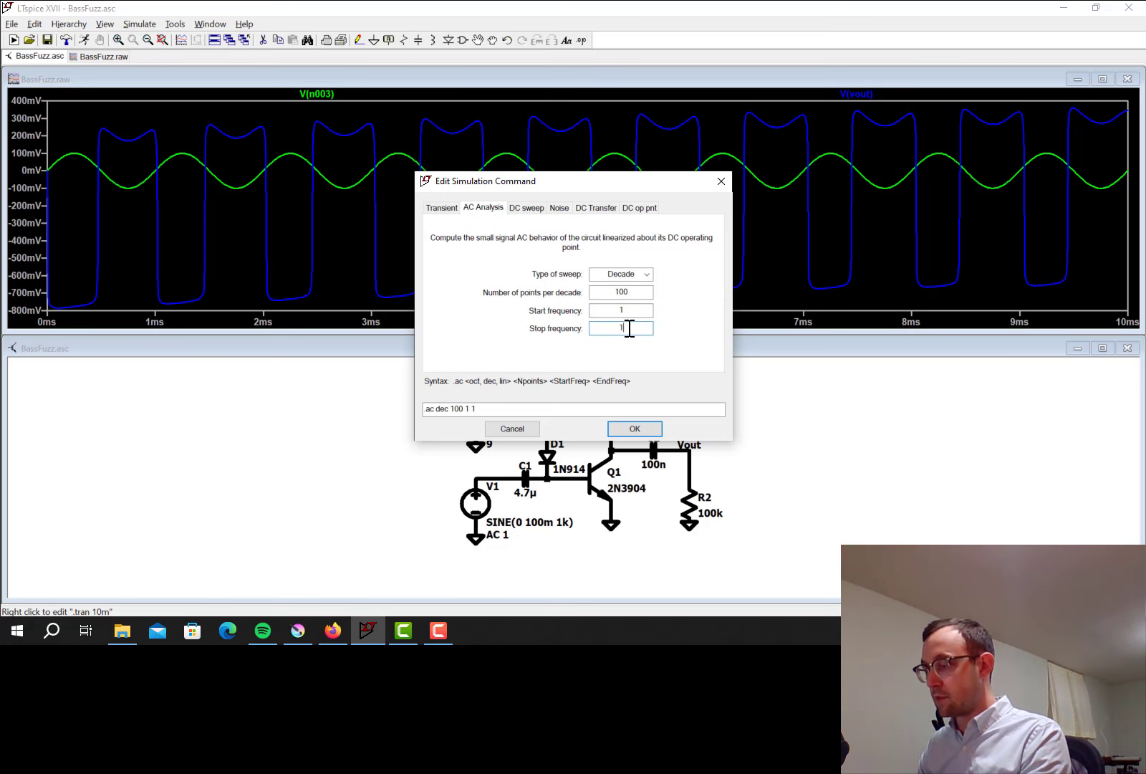
text(1Meg)
key(Return)
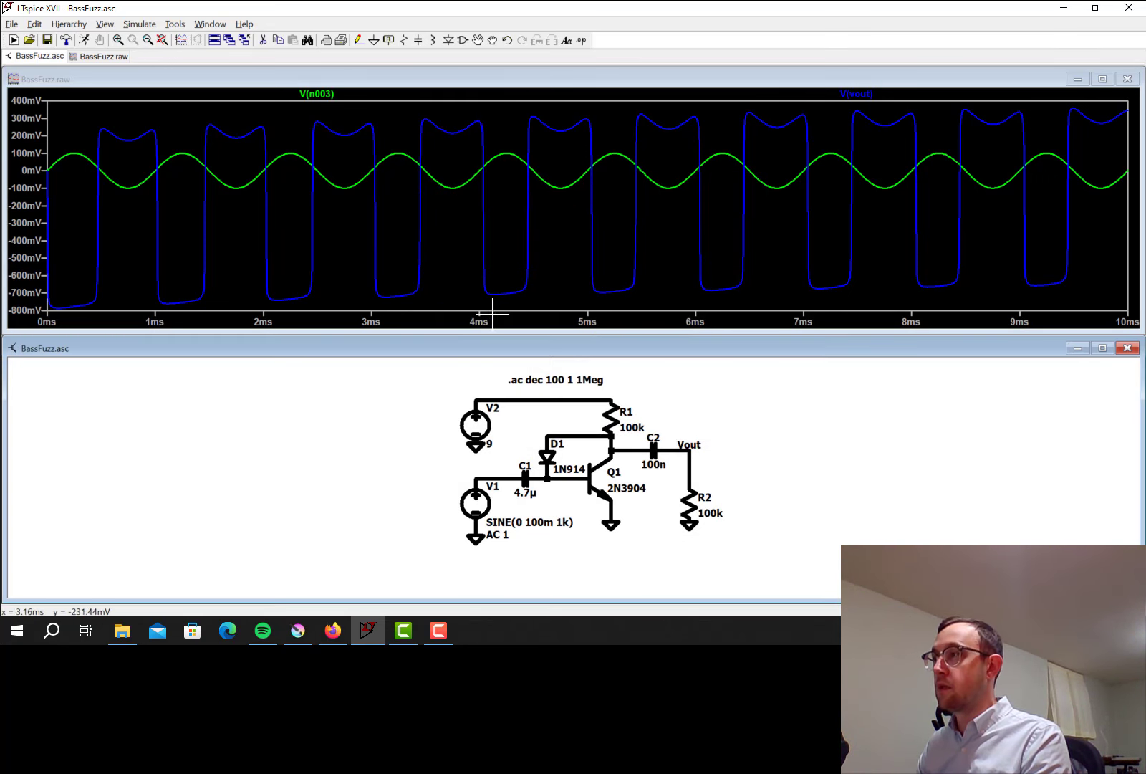
click(561, 371)
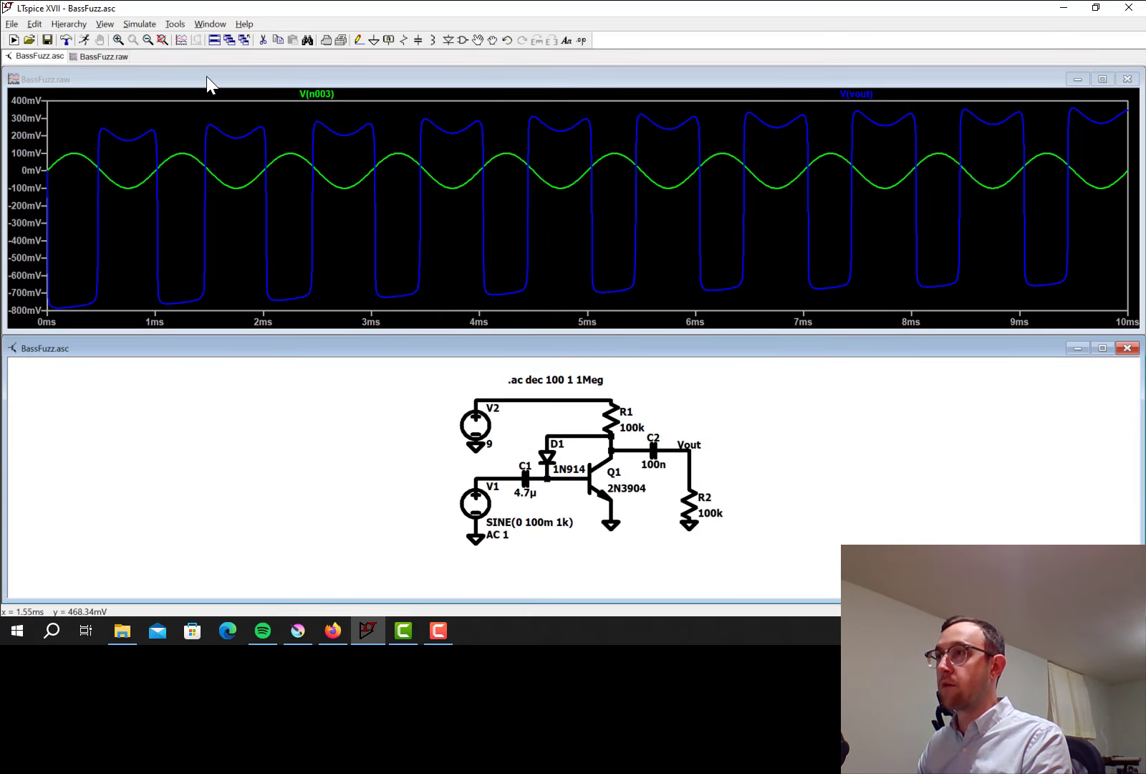
click(161, 41)
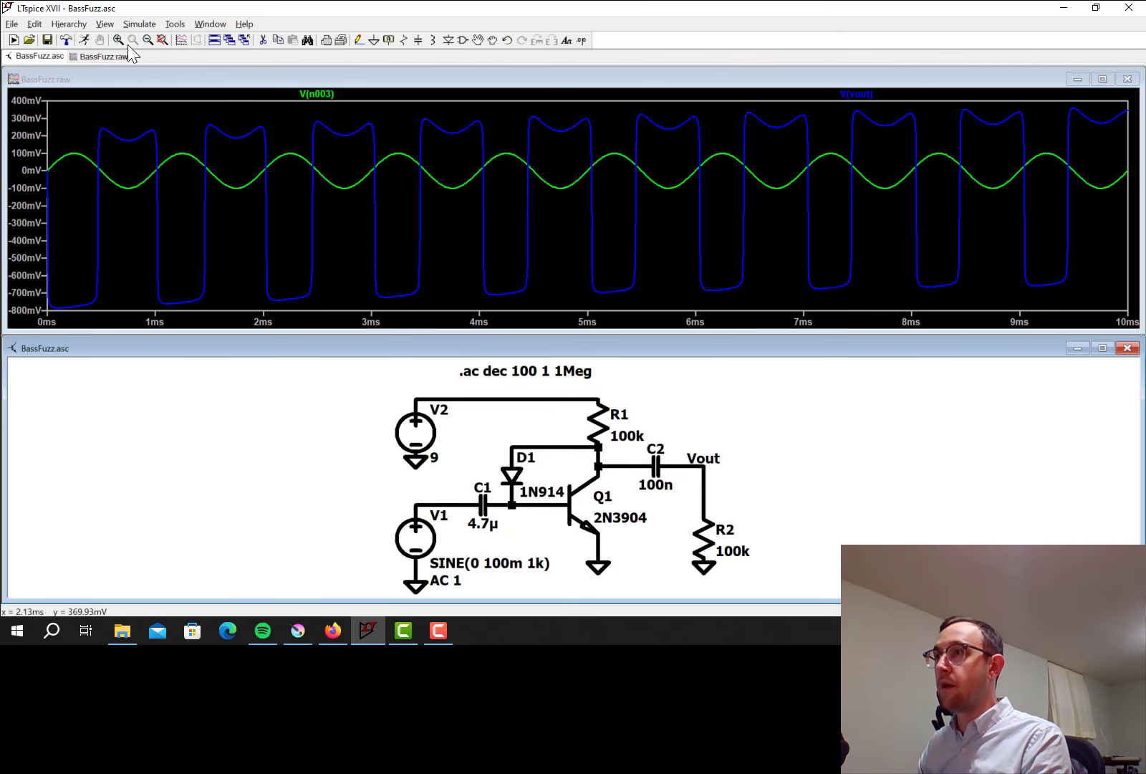
Step: Run the .ac dec 100 1 1Meg sweep to show the Bode plot of V(vout) and V(n003)
click(85, 41)
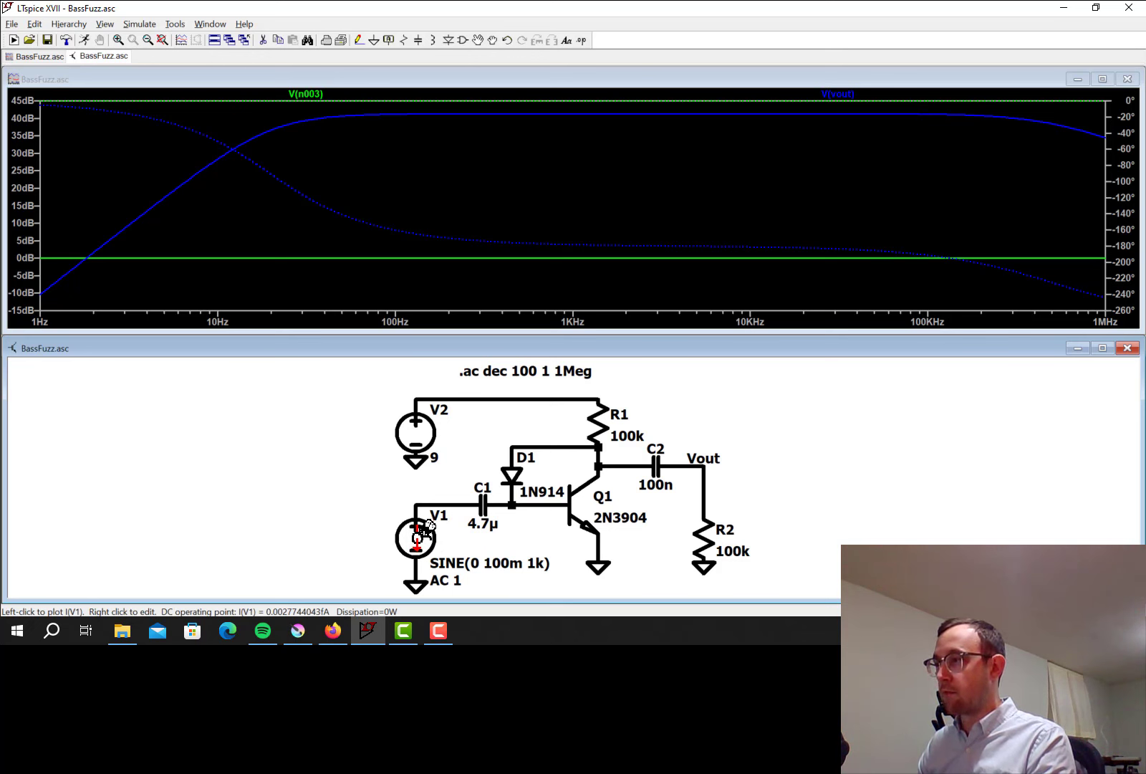
Step: Change V1's value from the SINE source to wavefile=guitar.wav
right_click(426, 530)
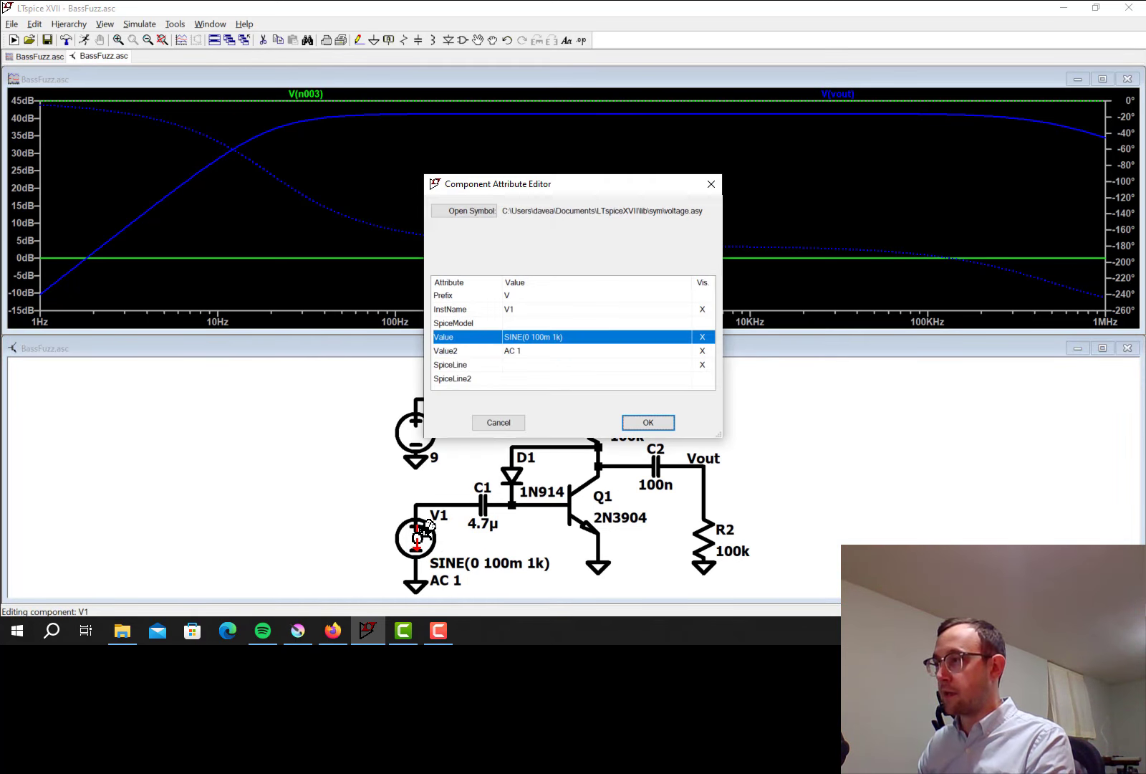
click(539, 337)
text(wavefile=guitar.wav)
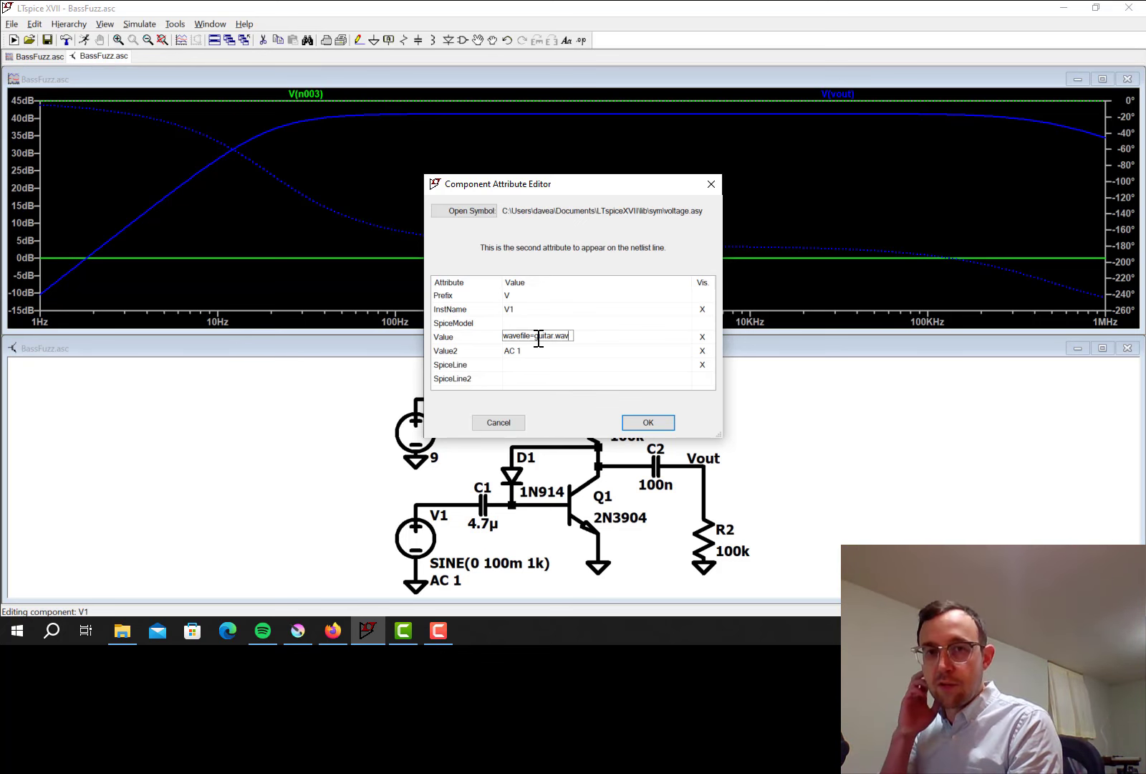
key(Return)
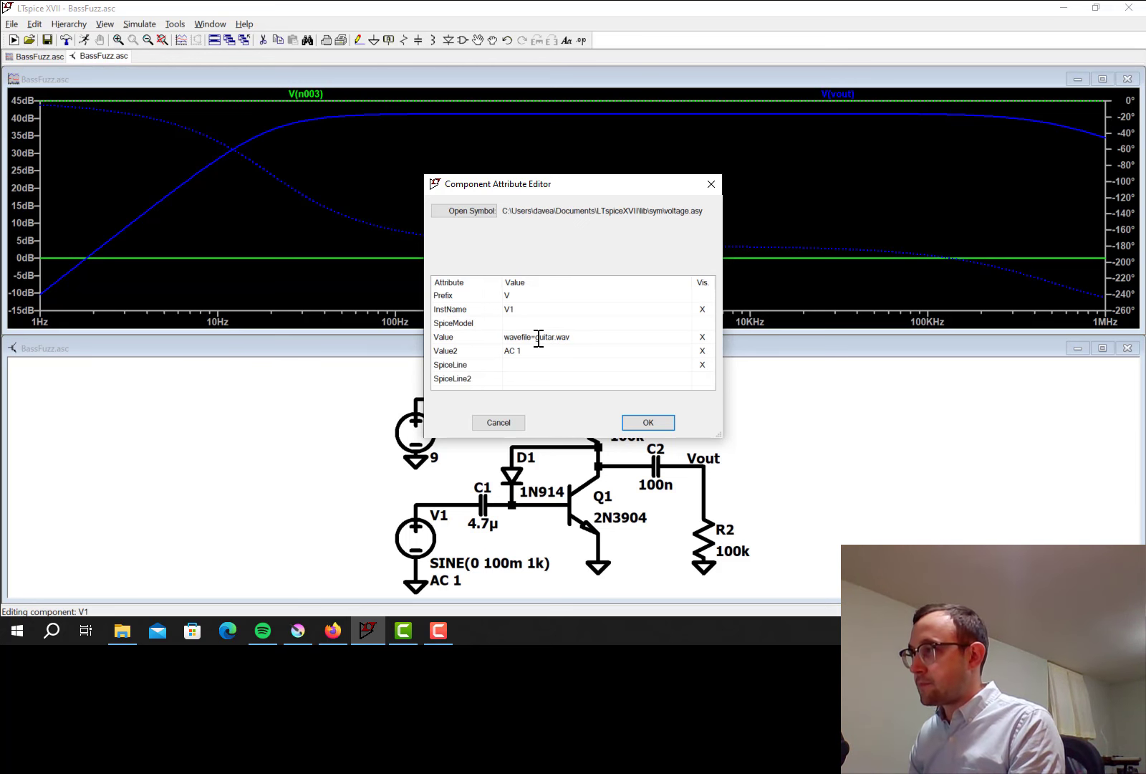
Step: Confirm V1's wavefile source and replace the AC sweep with a .tran 5 directive
click(667, 421)
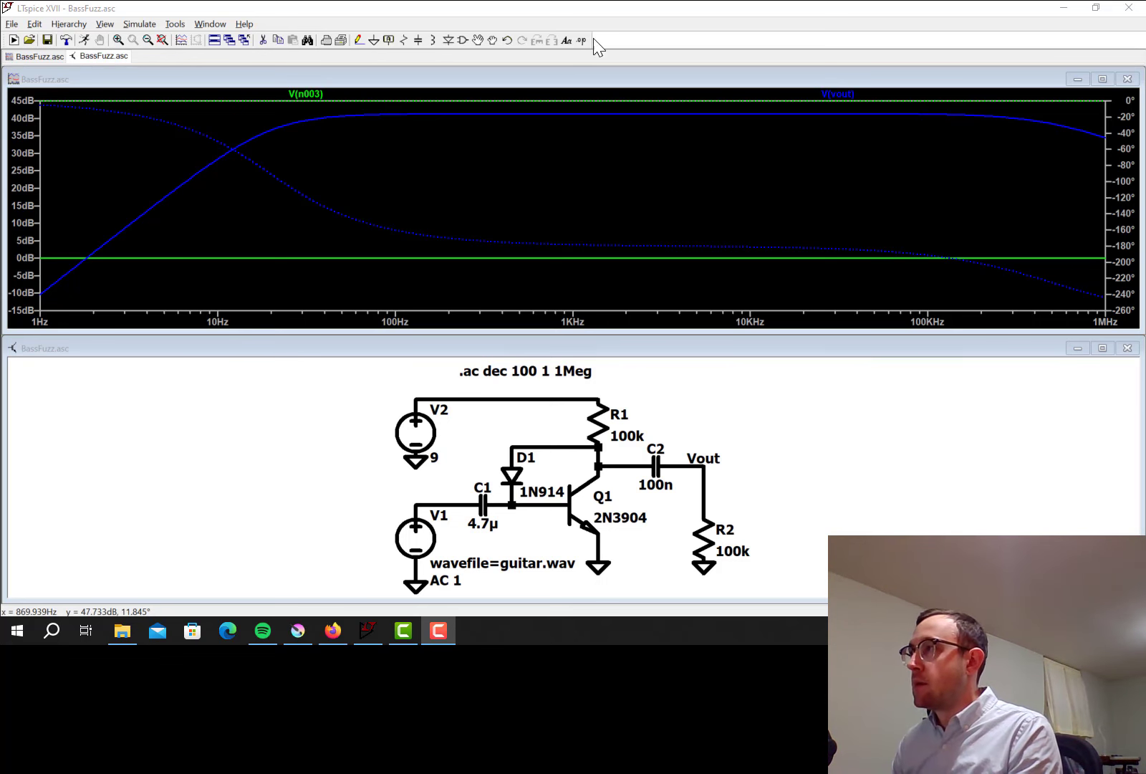
right_click(509, 371)
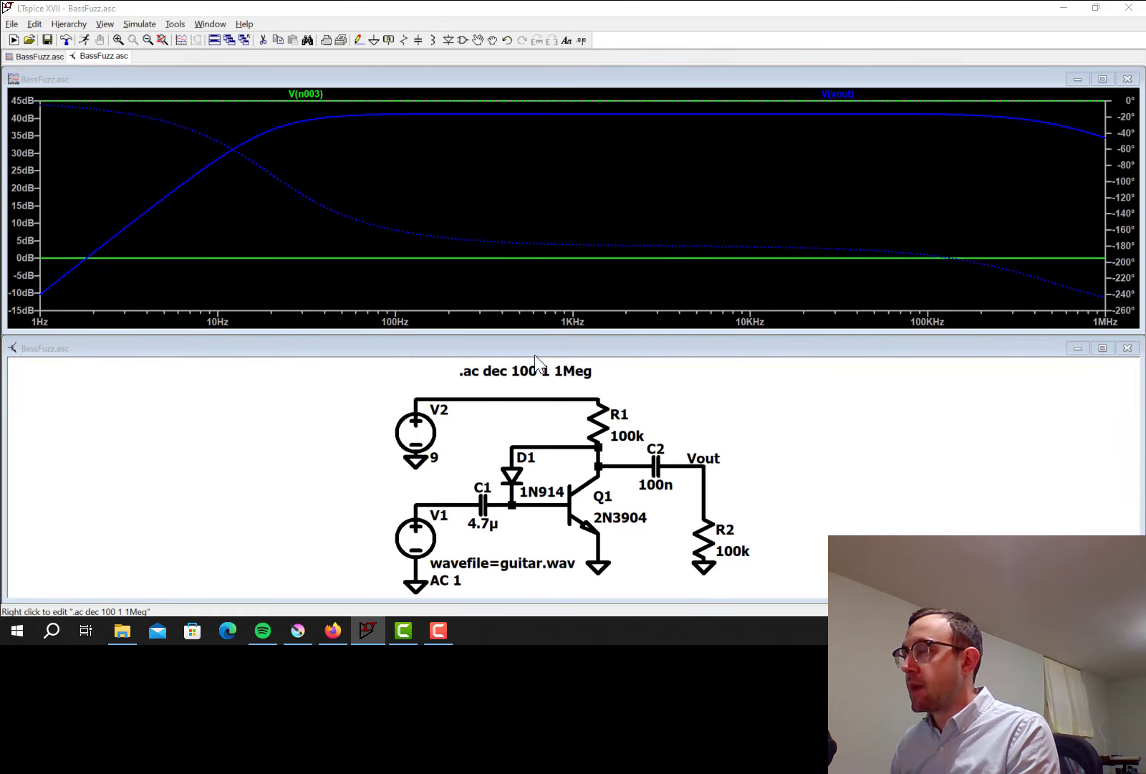
click(441, 207)
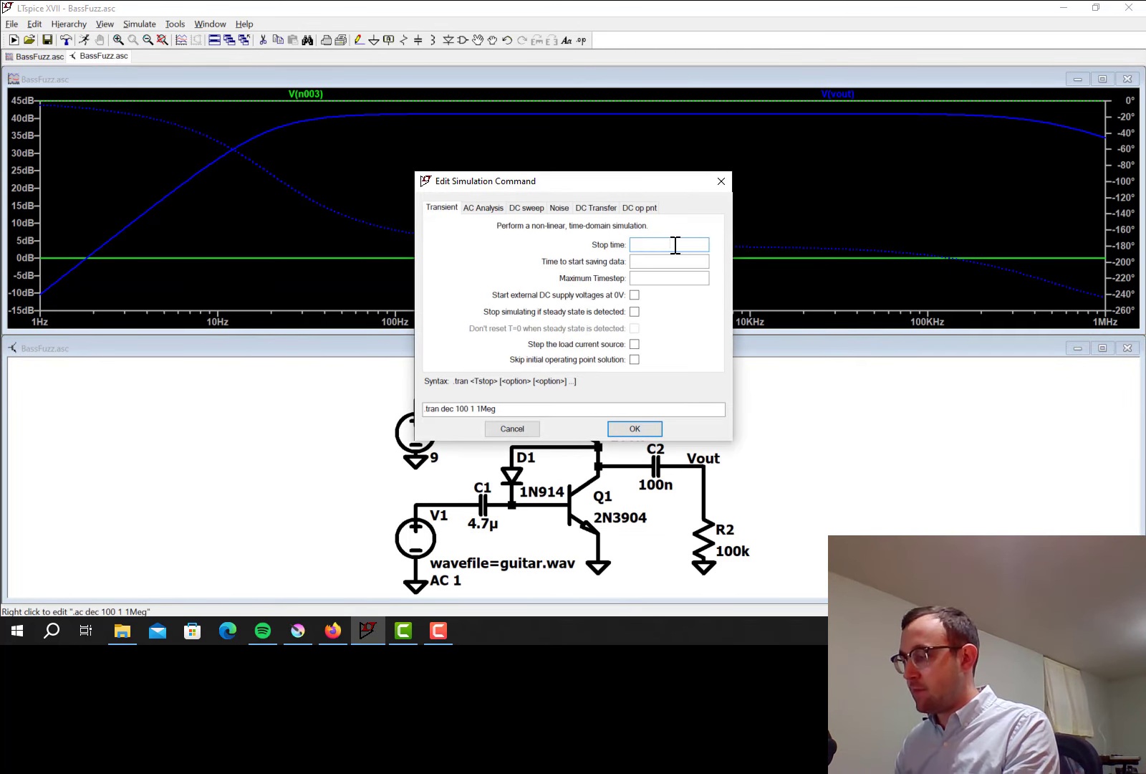
text(5)
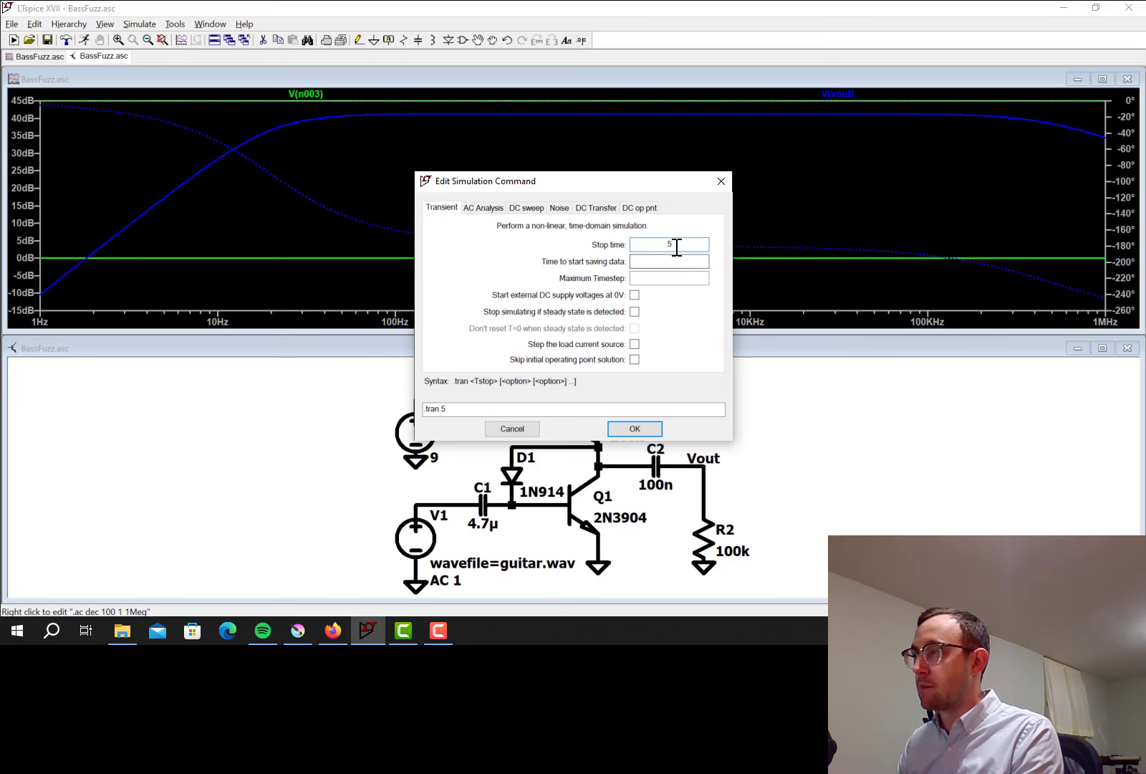
click(635, 428)
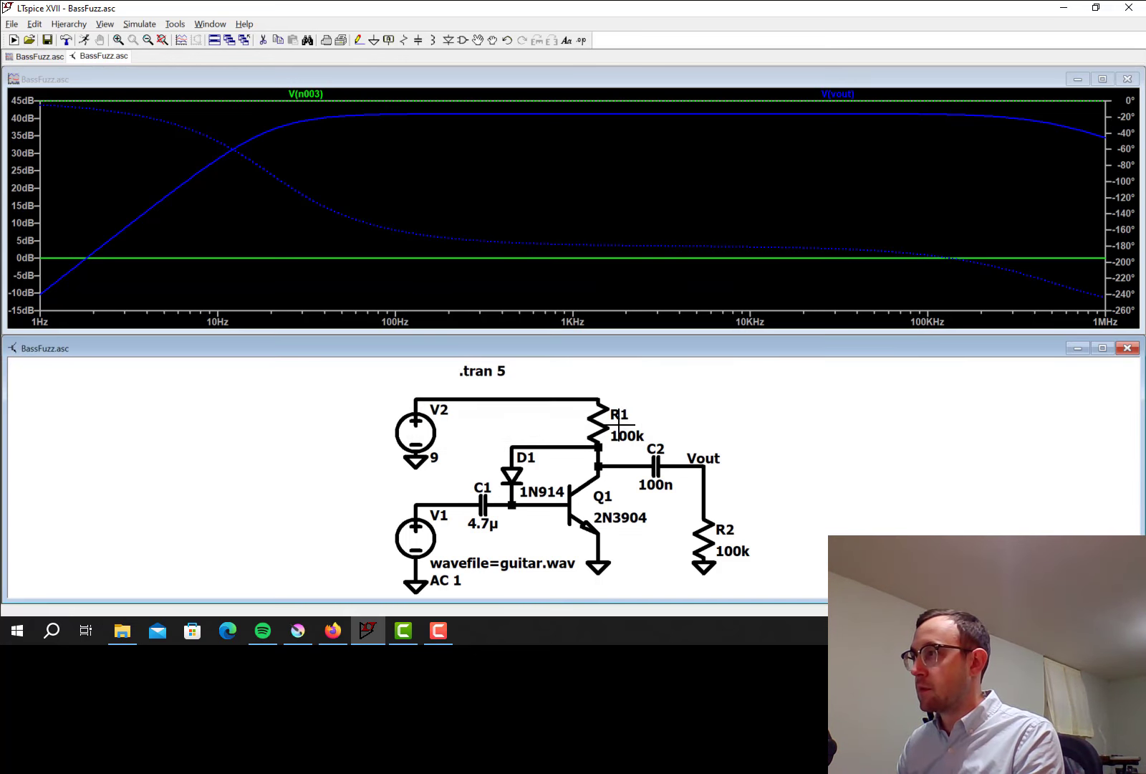
click(487, 371)
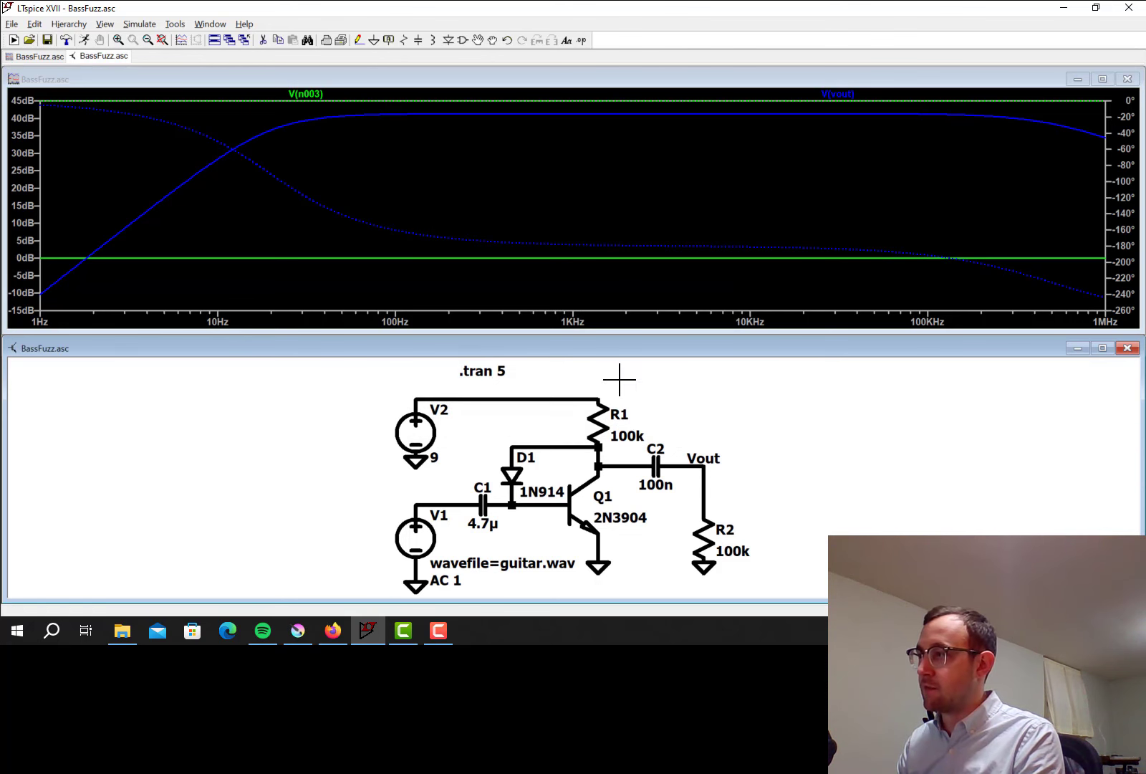
Step: Add a .wave directive writing V(Vout) to guitarSimulatedOutput.wav at 16-bit, 44.1k
click(581, 41)
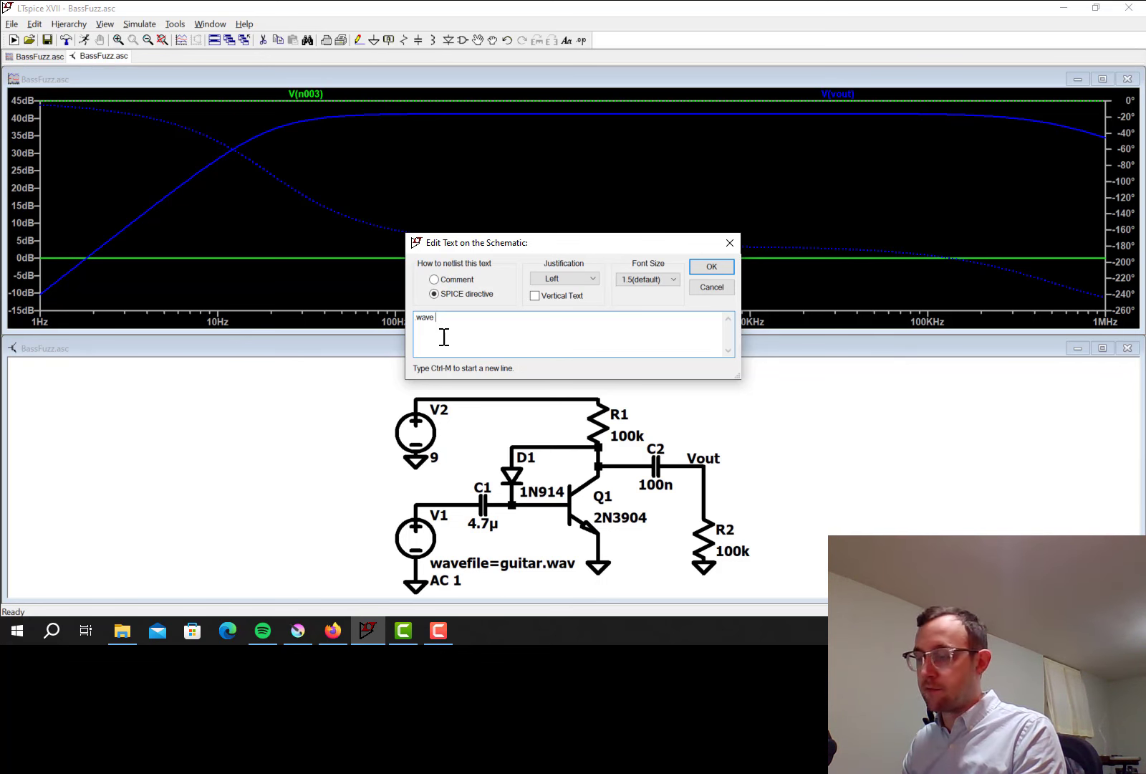
text("C:\Users\davea\Desktop\UMD\LTSpice videos\guitarSimulatedOutput.wav")
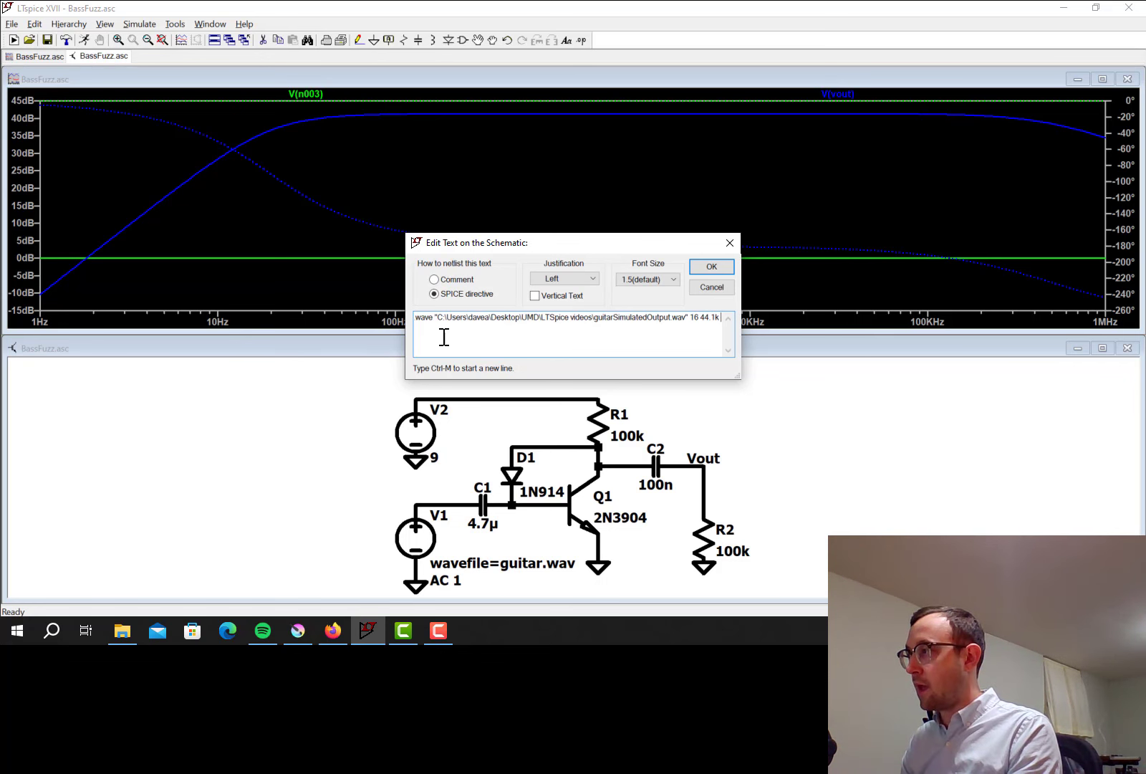
text(V)
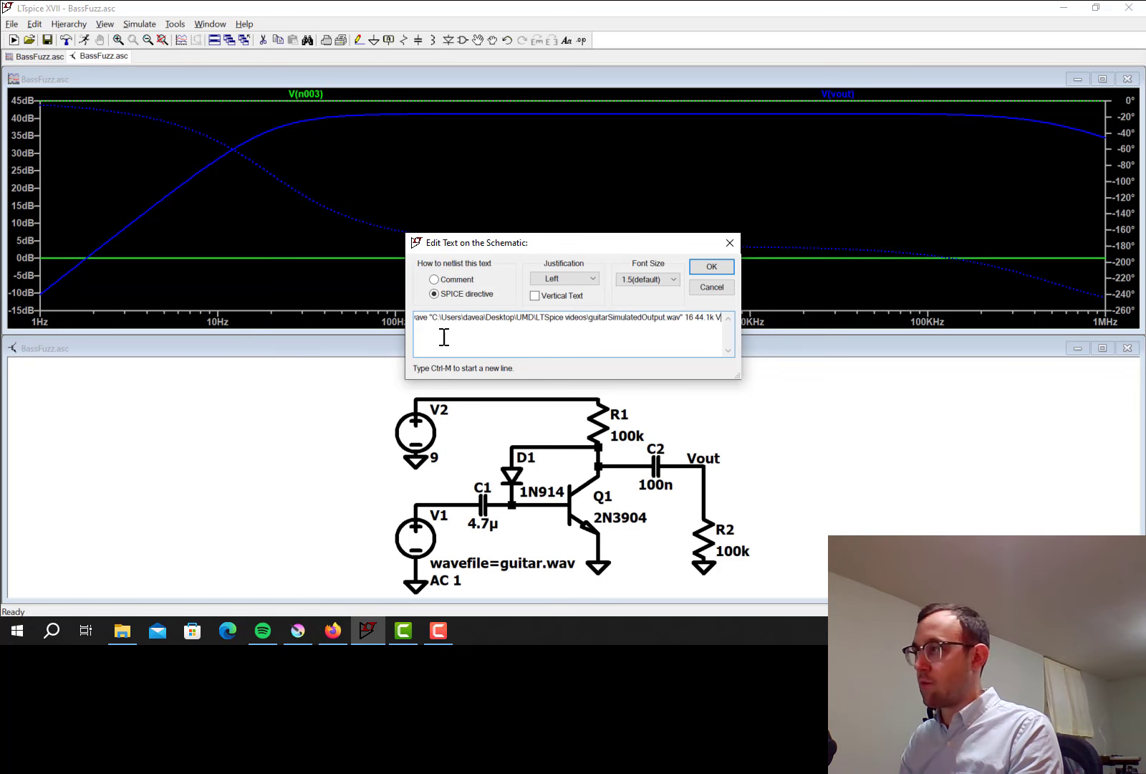
text(()
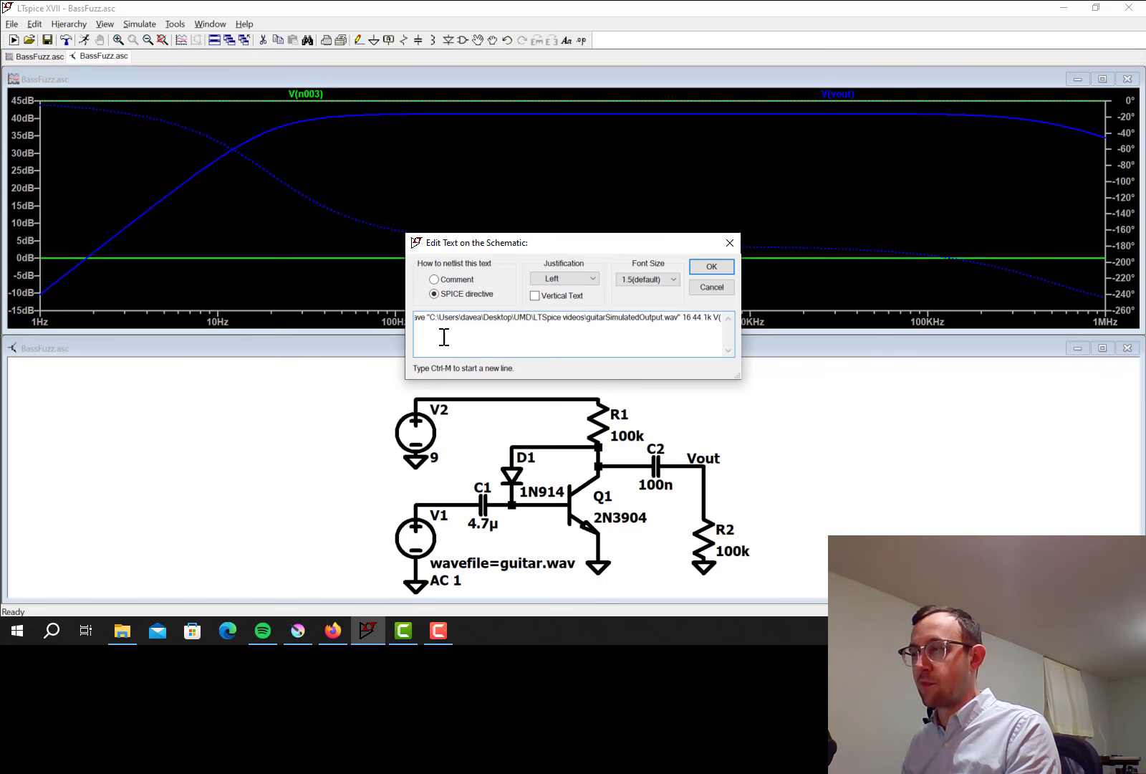
text(Vout))
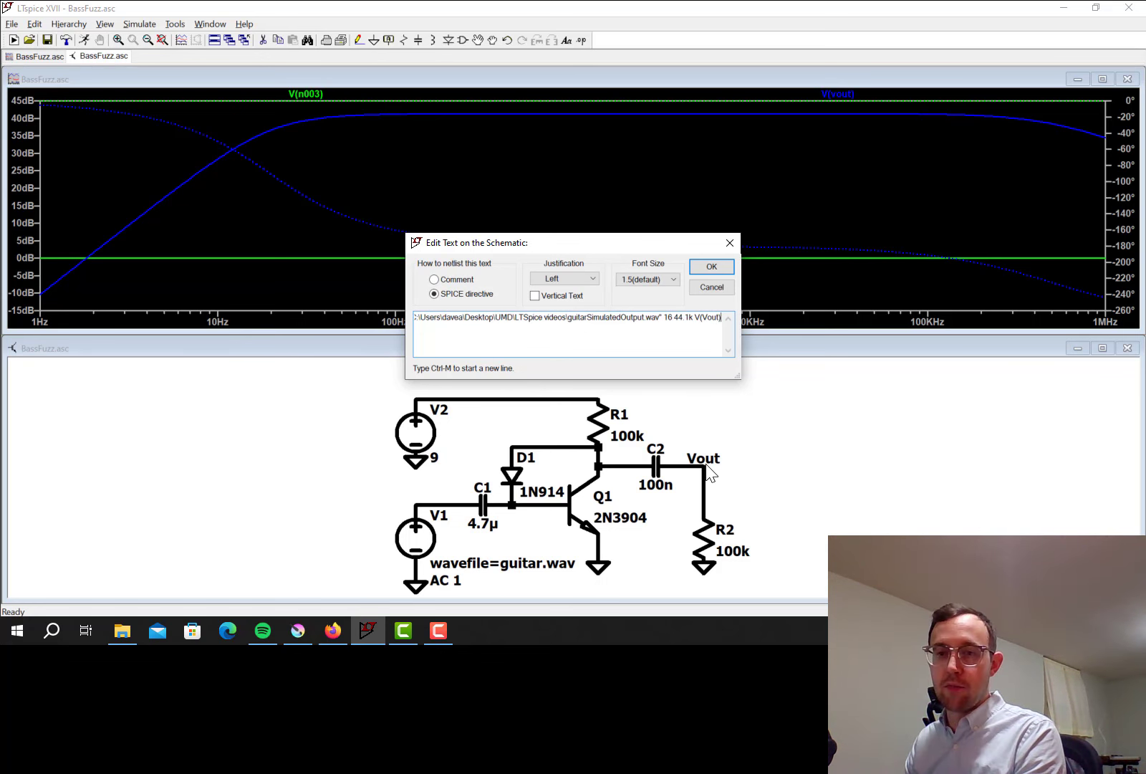
click(705, 268)
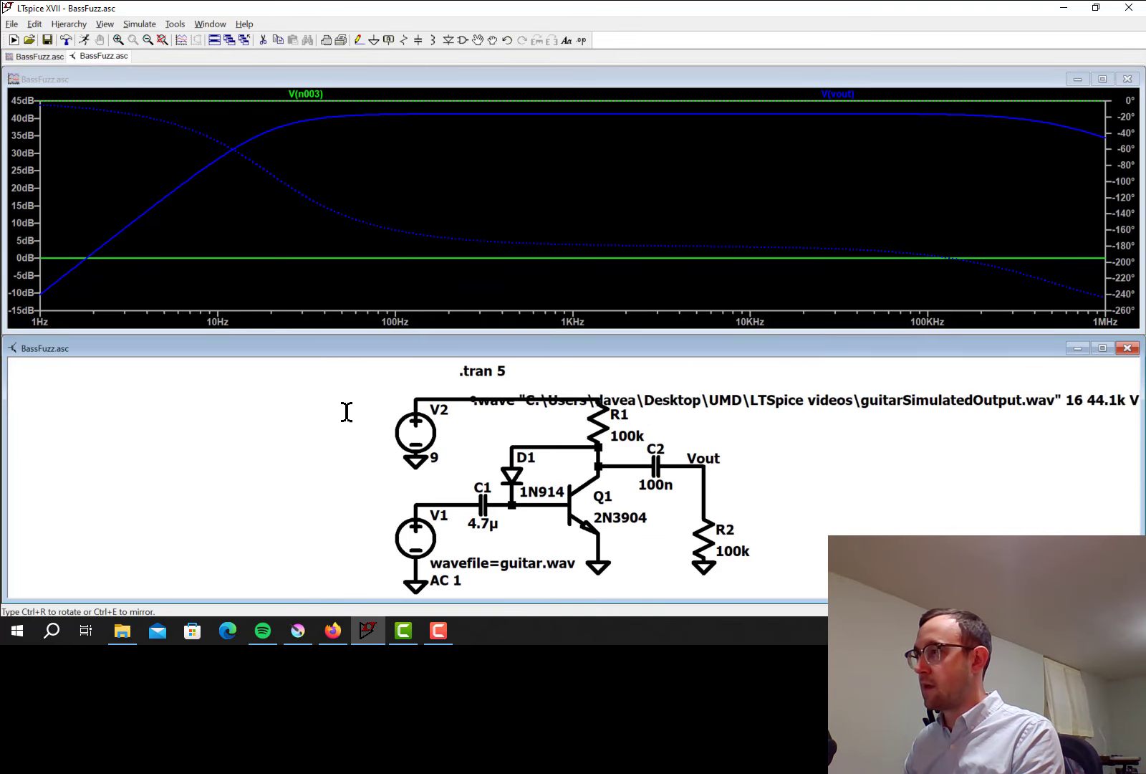
click(179, 384)
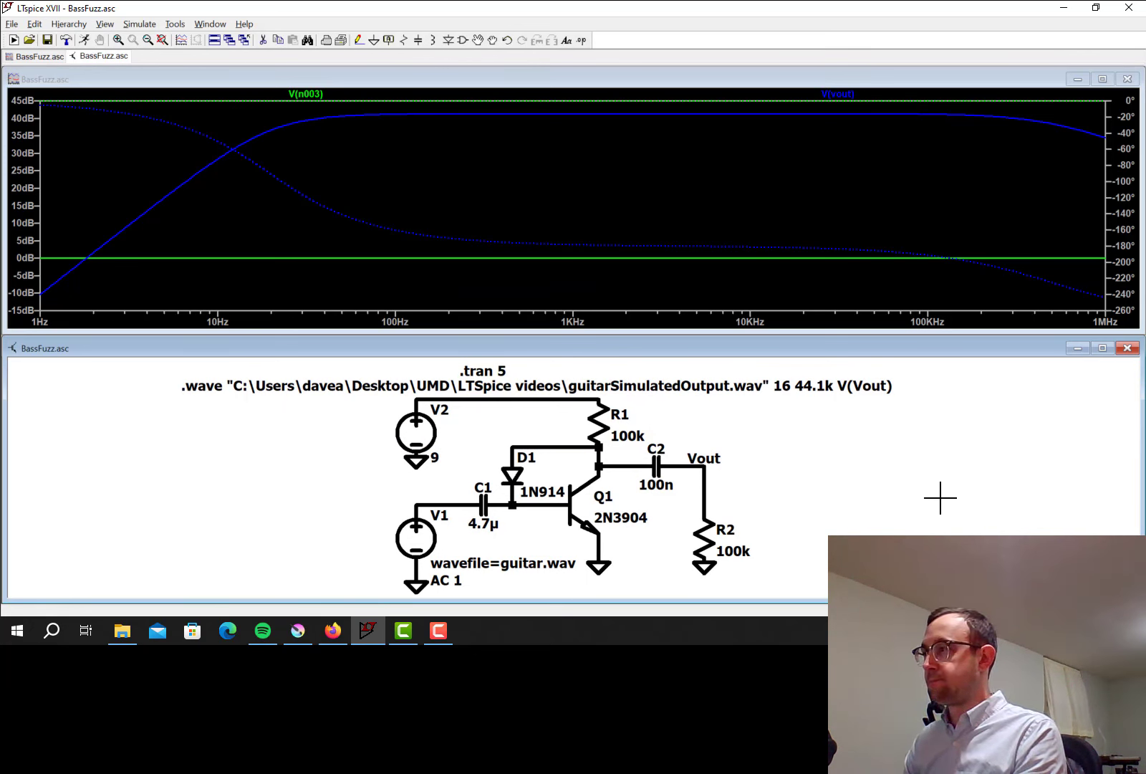
Step: Run the 5-second transient to plot the guitar input V(n003) and clipped Vout
click(86, 42)
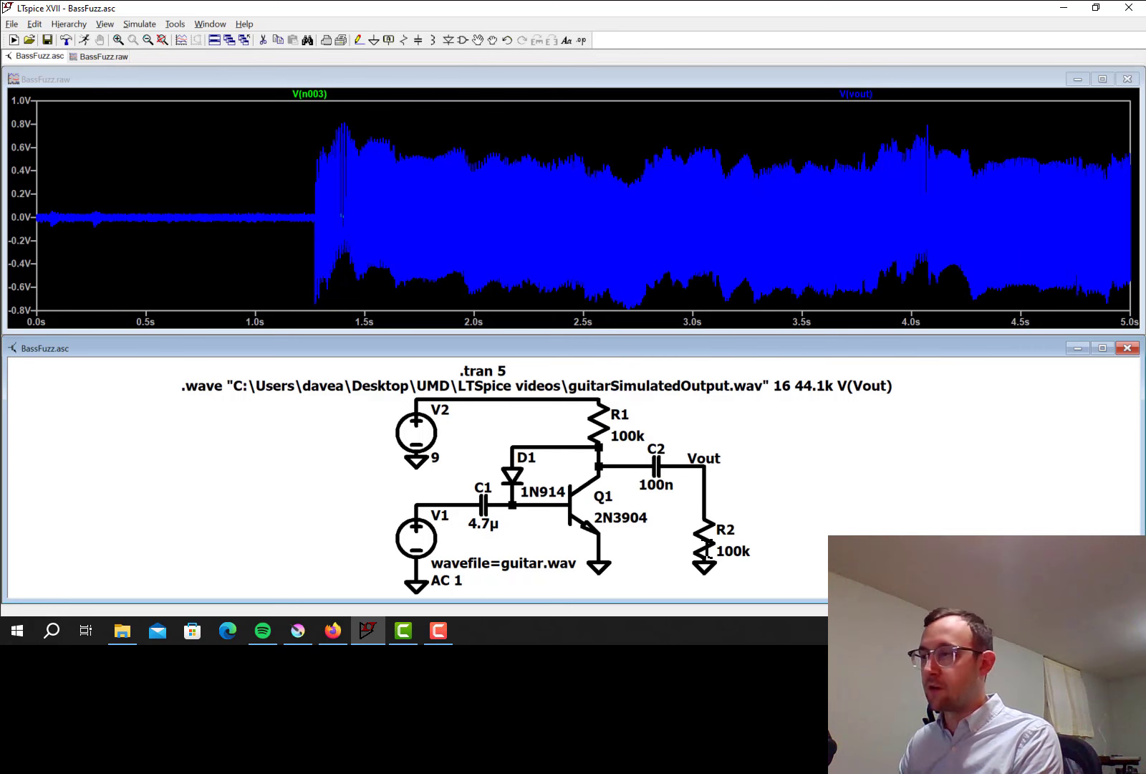
click(121, 639)
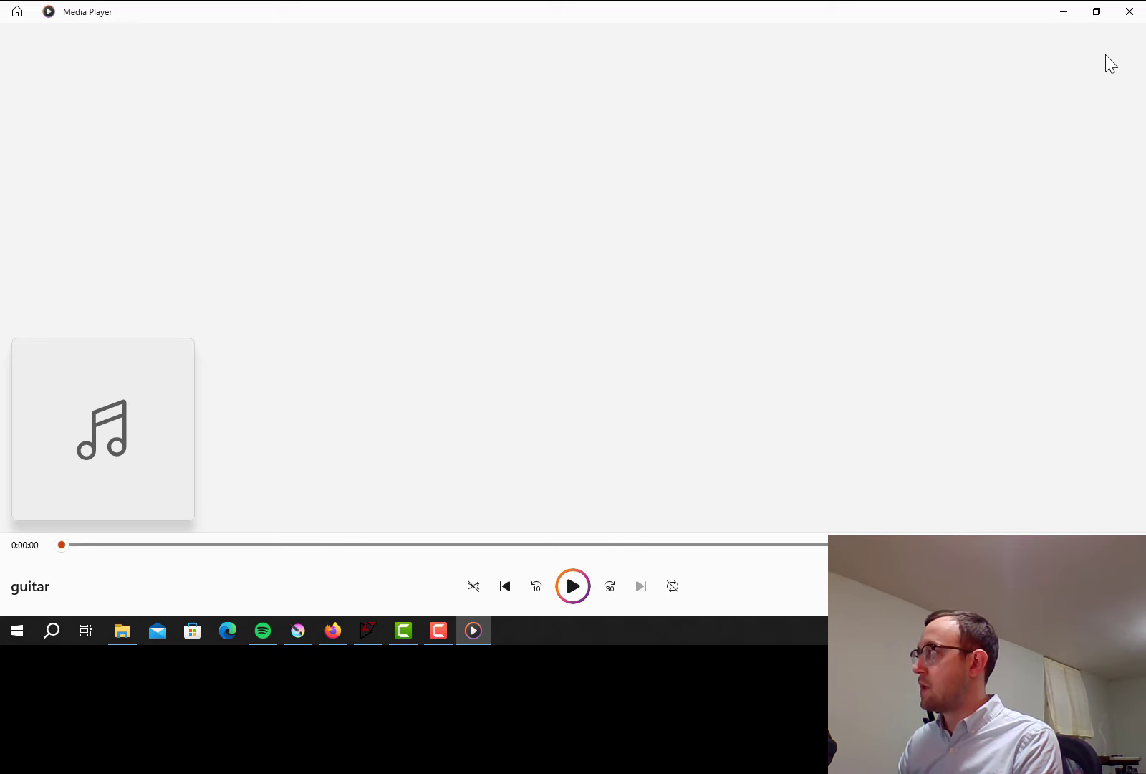
click(1129, 11)
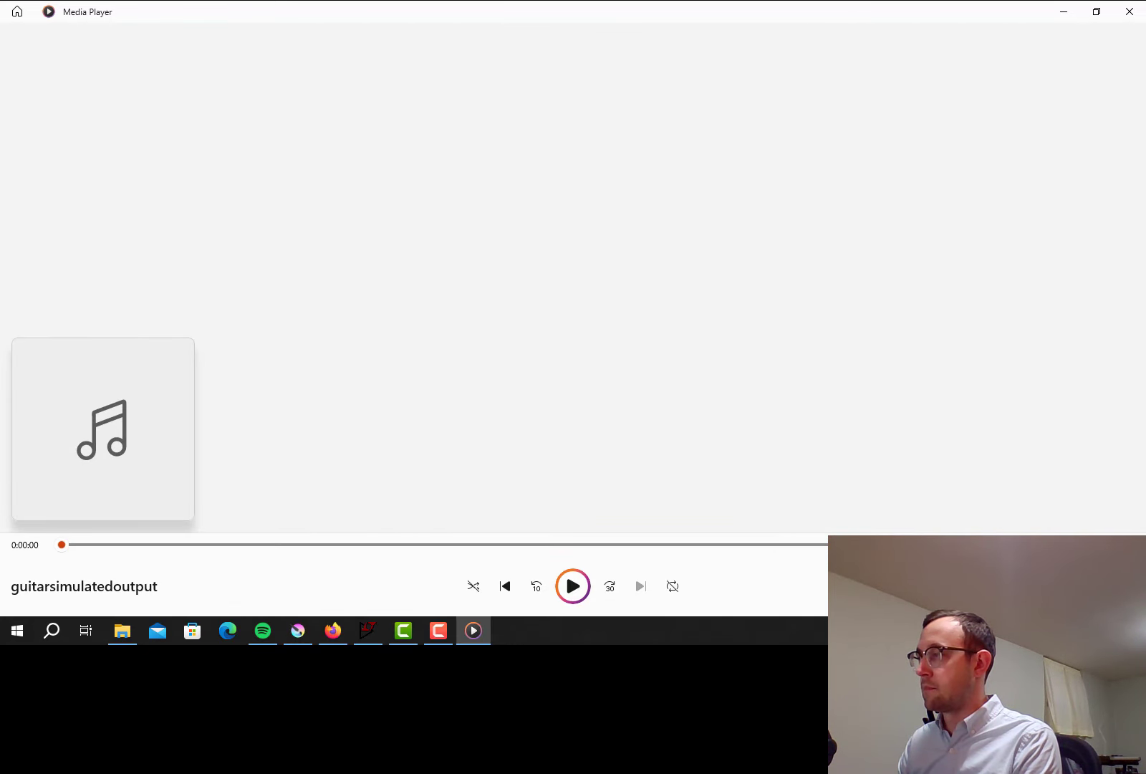
click(1133, 21)
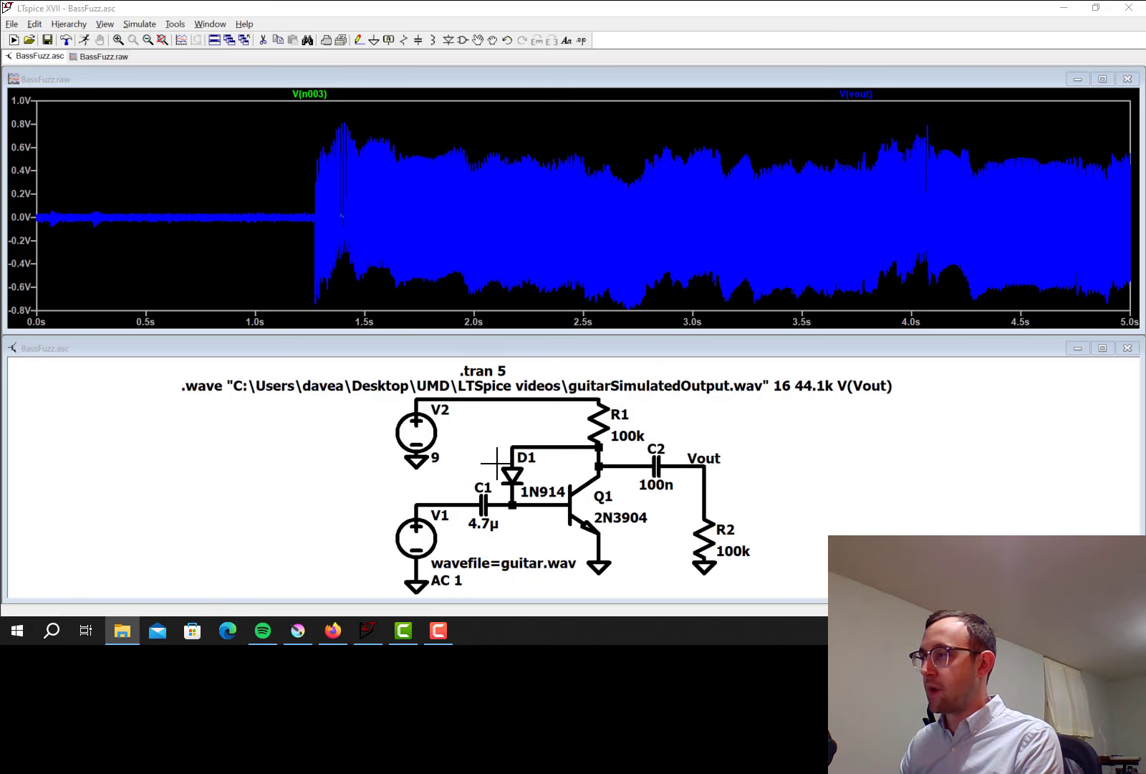
Step: Change diode D1 to the 1N4148 model
click(523, 462)
right_click(524, 462)
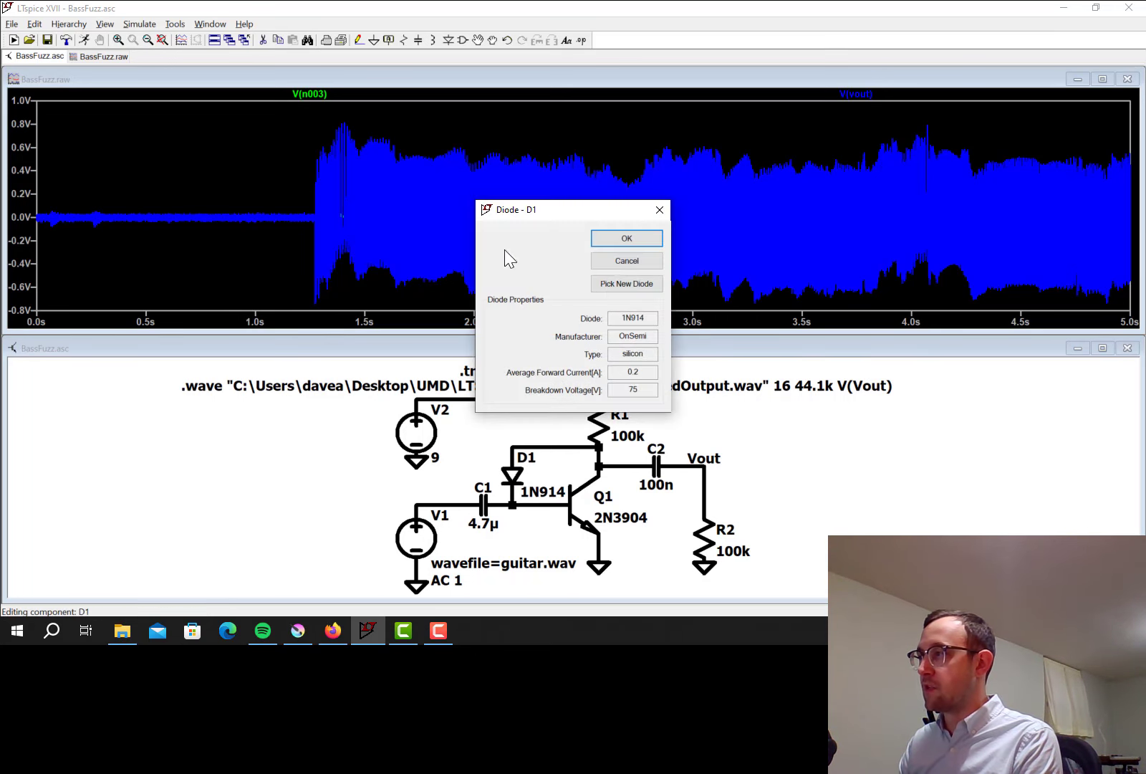
click(617, 286)
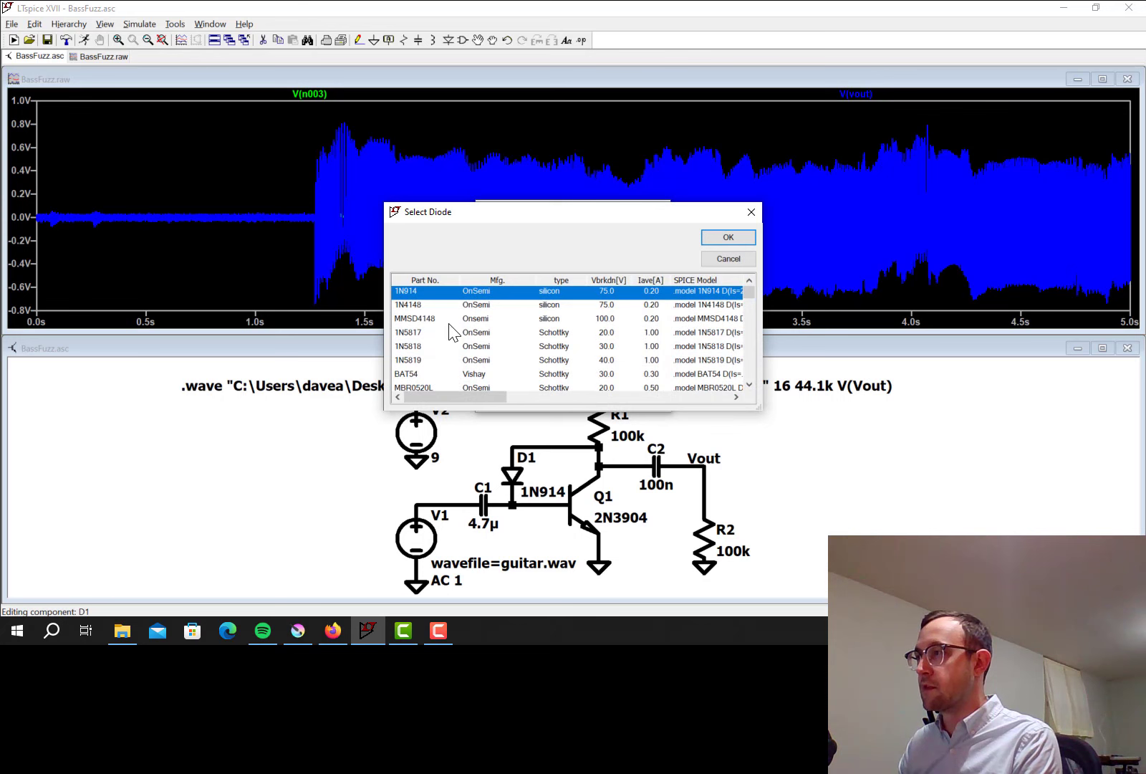
double_click(410, 306)
Step: Change transistor Q1 to the 2N2222 model
right_click(569, 514)
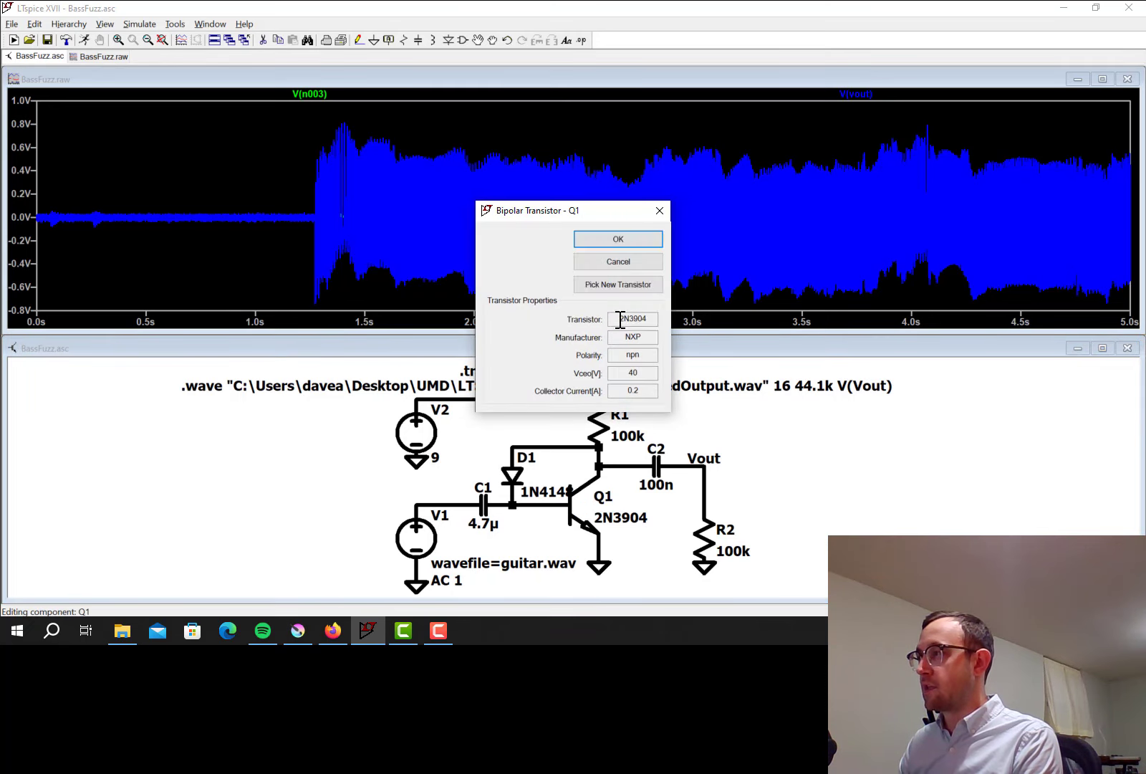
click(620, 289)
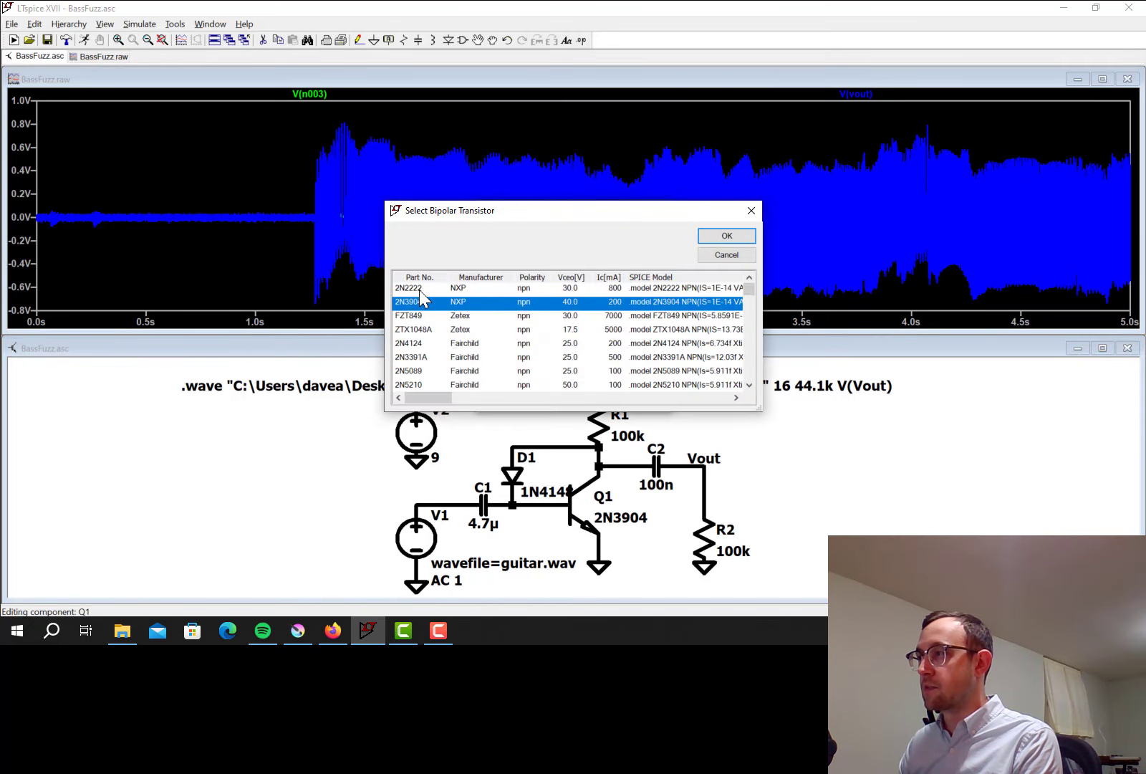
double_click(415, 287)
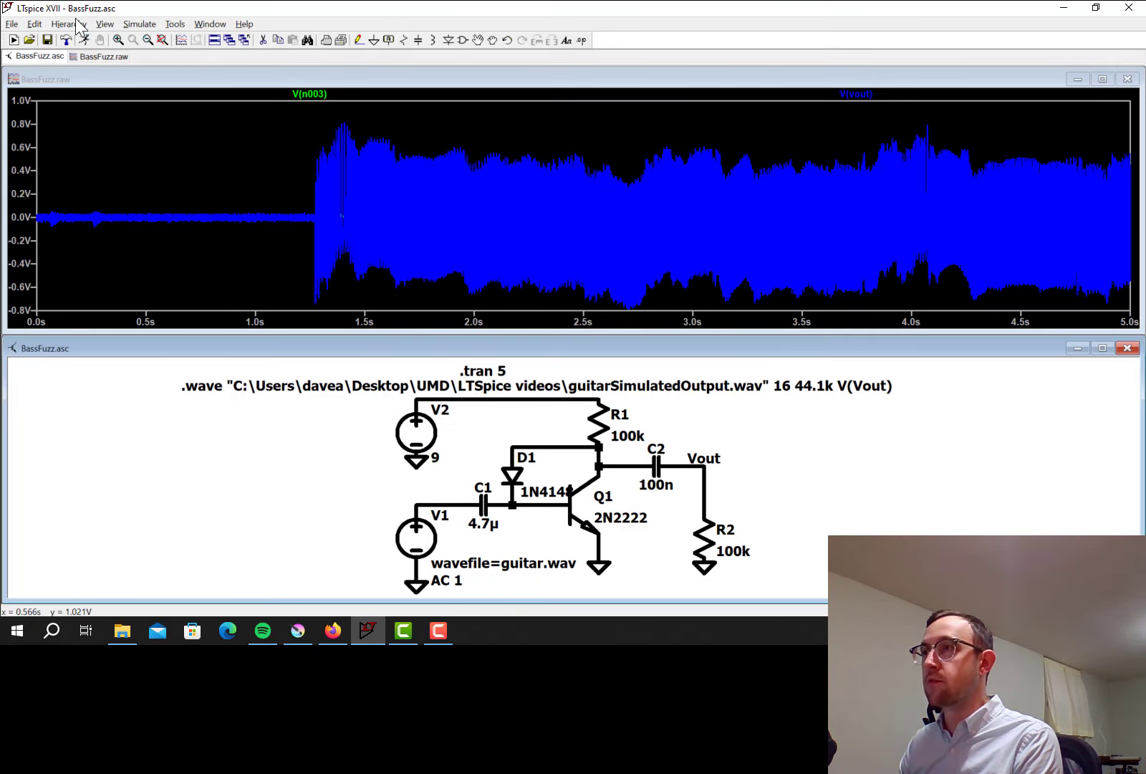
Step: Rerun the 5-second transient with the 1N4148 and 2N2222 to regenerate the output WAV
click(87, 42)
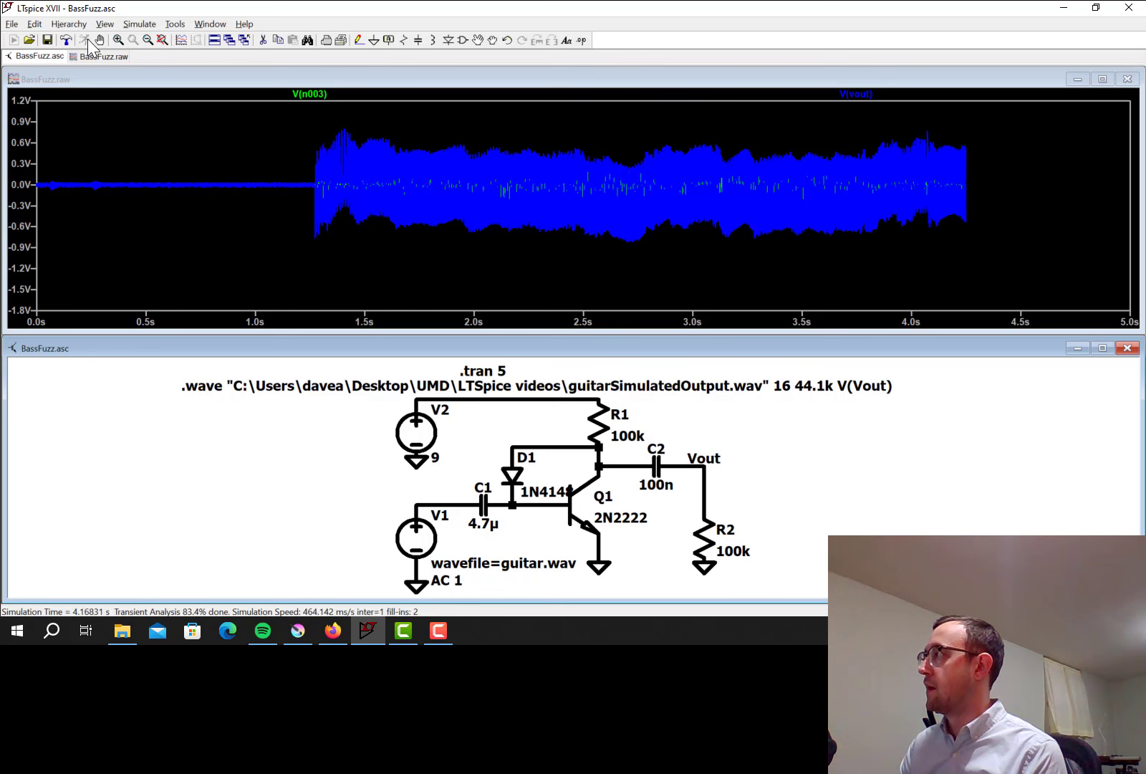
click(86, 40)
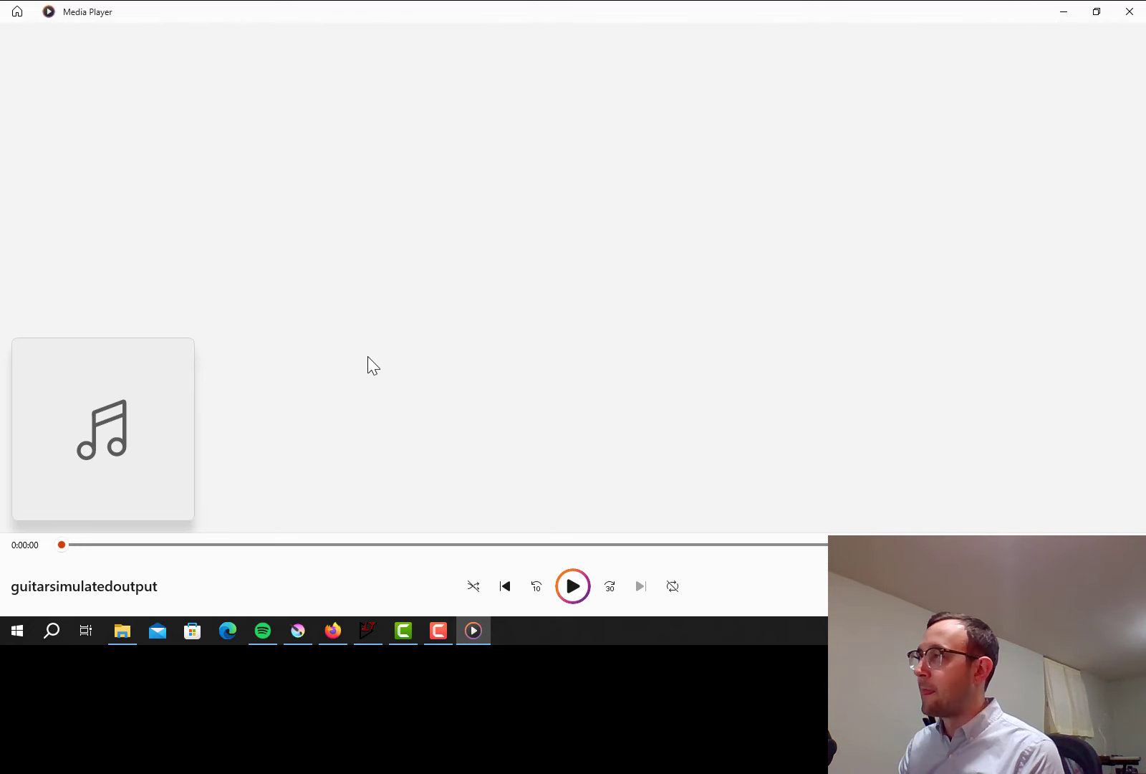
click(1129, 11)
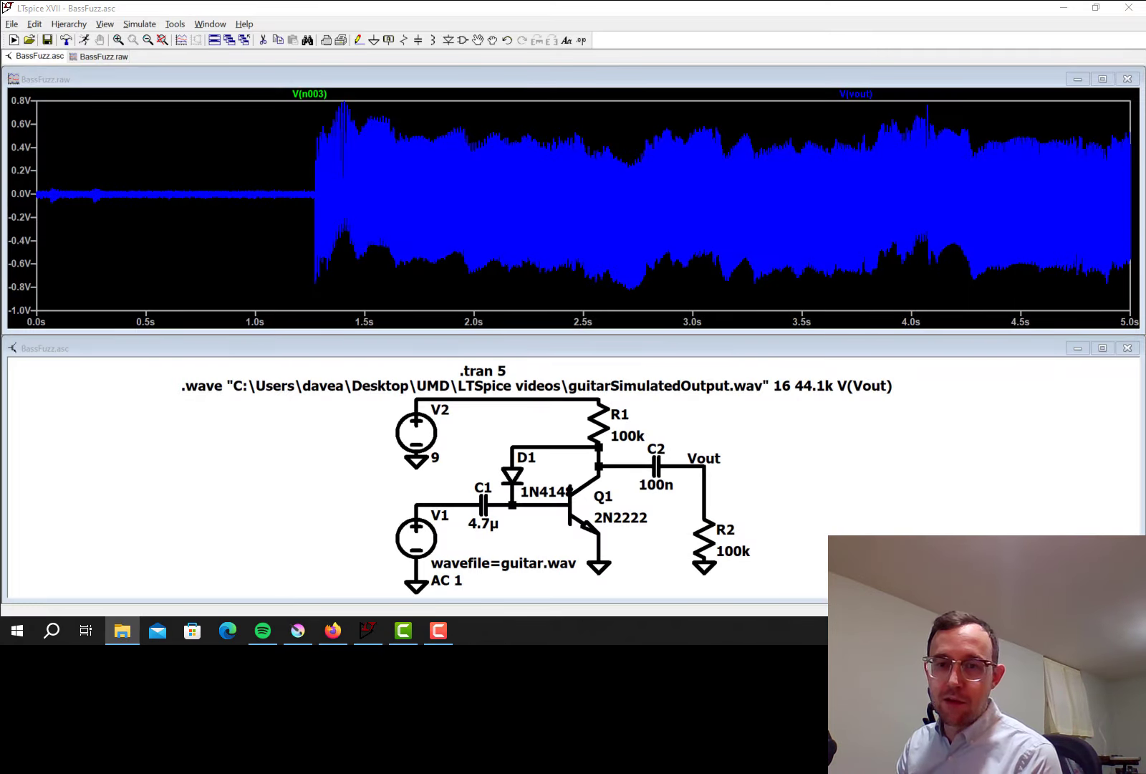